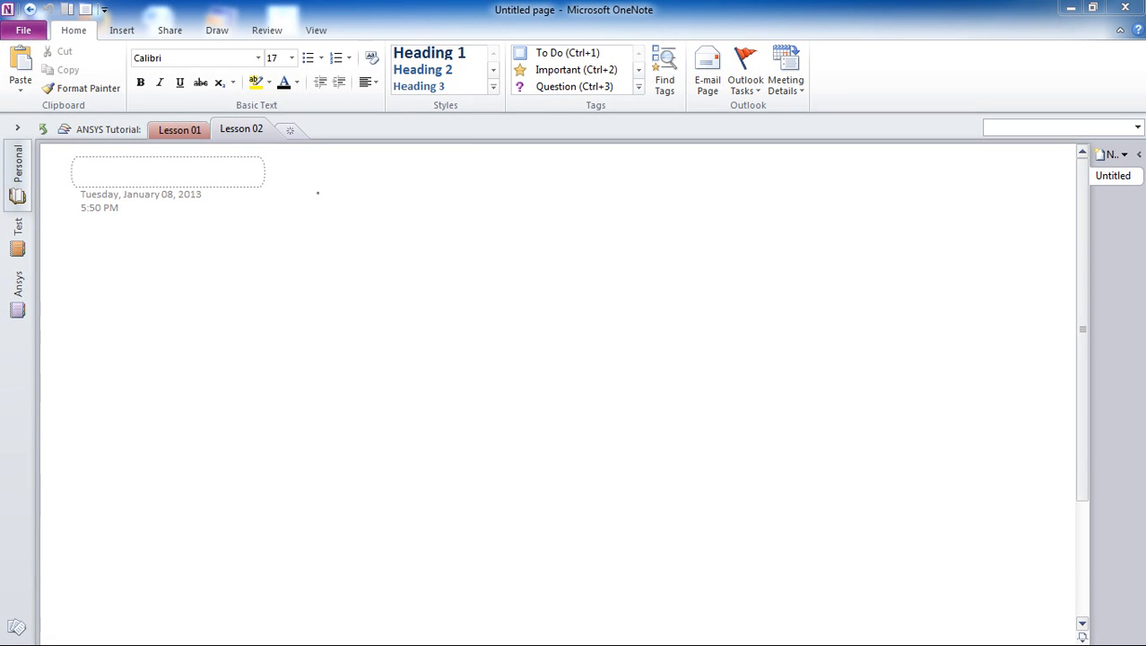
Handwrite the heading line "Modeling → Simple Rectangle" beside the page title area.
mouse_move(290, 176)
mouse_down()
mouse_move(293, 190)
mouse_move(377, 193)
mouse_move(378, 209)
mouse_move(442, 187)
mouse_move(433, 195)
mouse_up()
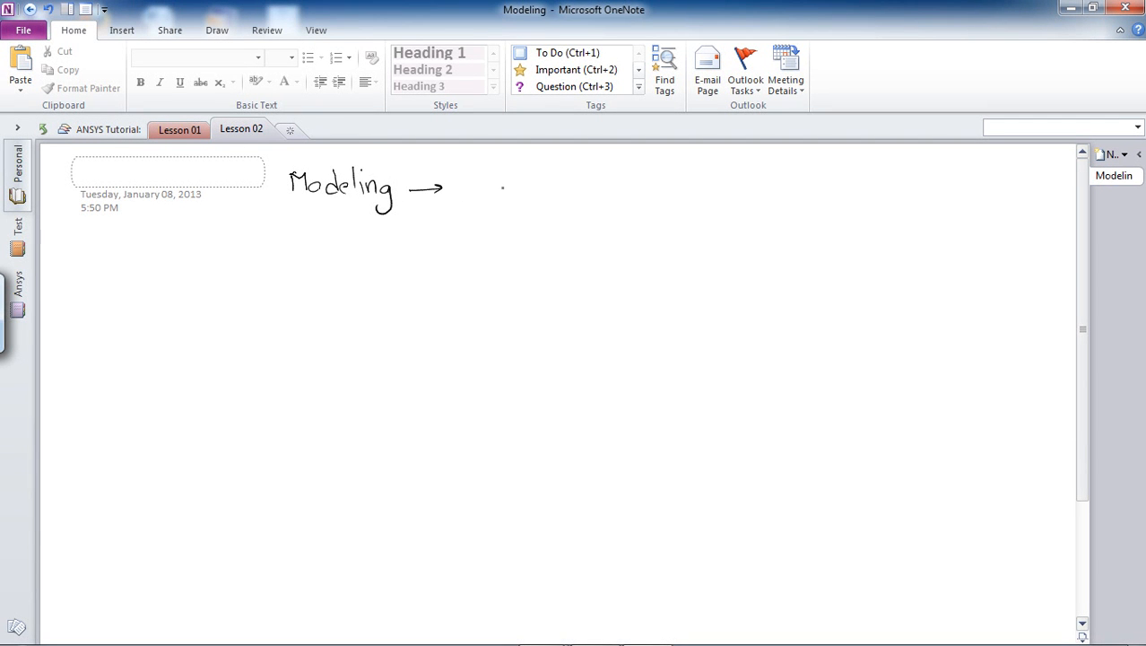
mouse_move(471, 175)
mouse_down()
mouse_move(456, 191)
mouse_move(494, 186)
mouse_move(504, 198)
mouse_up()
mouse_move(503, 189)
mouse_down()
mouse_move(504, 208)
mouse_move(509, 197)
mouse_up()
drag(517, 194, 584, 195)
click(546, 190)
mouse_move(593, 184)
mouse_down()
mouse_move(586, 196)
mouse_move(600, 197)
mouse_up()
drag(592, 181, 628, 206)
drag(653, 167, 648, 193)
drag(660, 186, 667, 193)
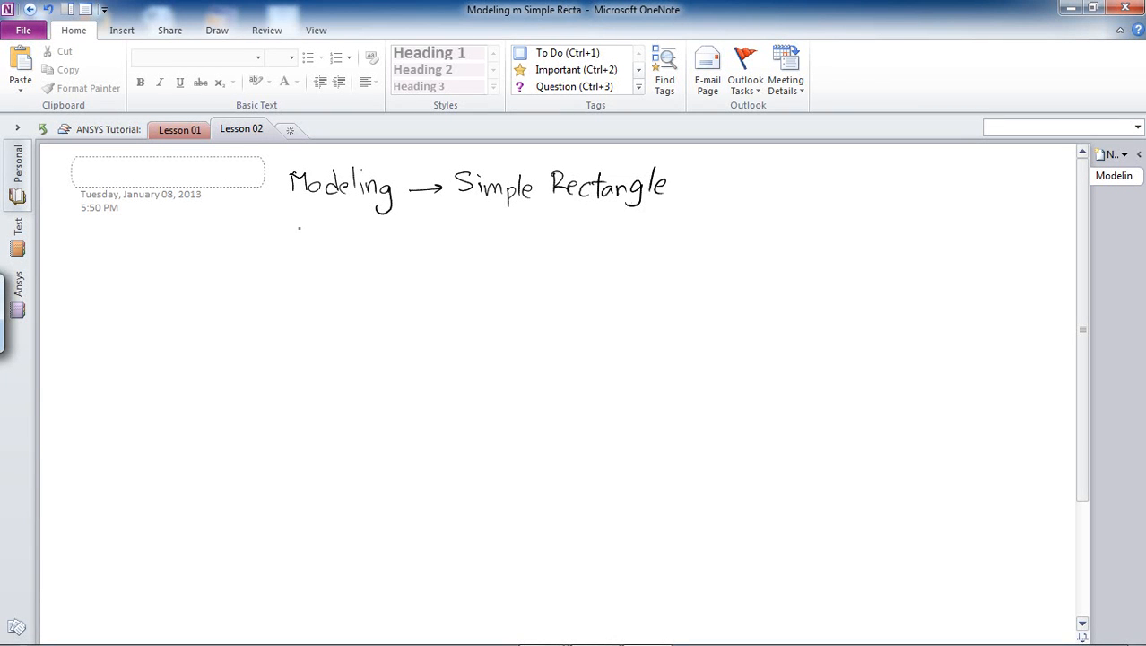
Handwrite "Mesh → Line Size" beneath the modeling line.
mouse_move(292, 225)
mouse_down()
mouse_move(292, 249)
mouse_move(305, 239)
mouse_move(330, 248)
mouse_up()
drag(331, 239, 408, 242)
drag(393, 237, 392, 248)
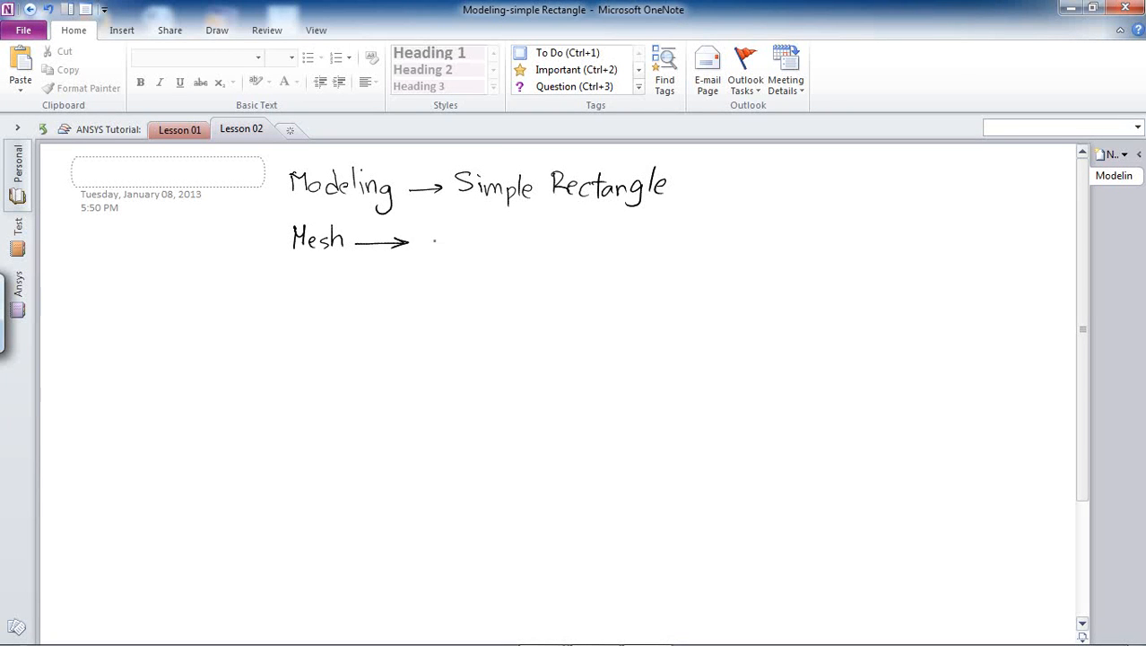
mouse_move(429, 229)
mouse_down()
mouse_move(443, 248)
mouse_move(527, 254)
mouse_up()
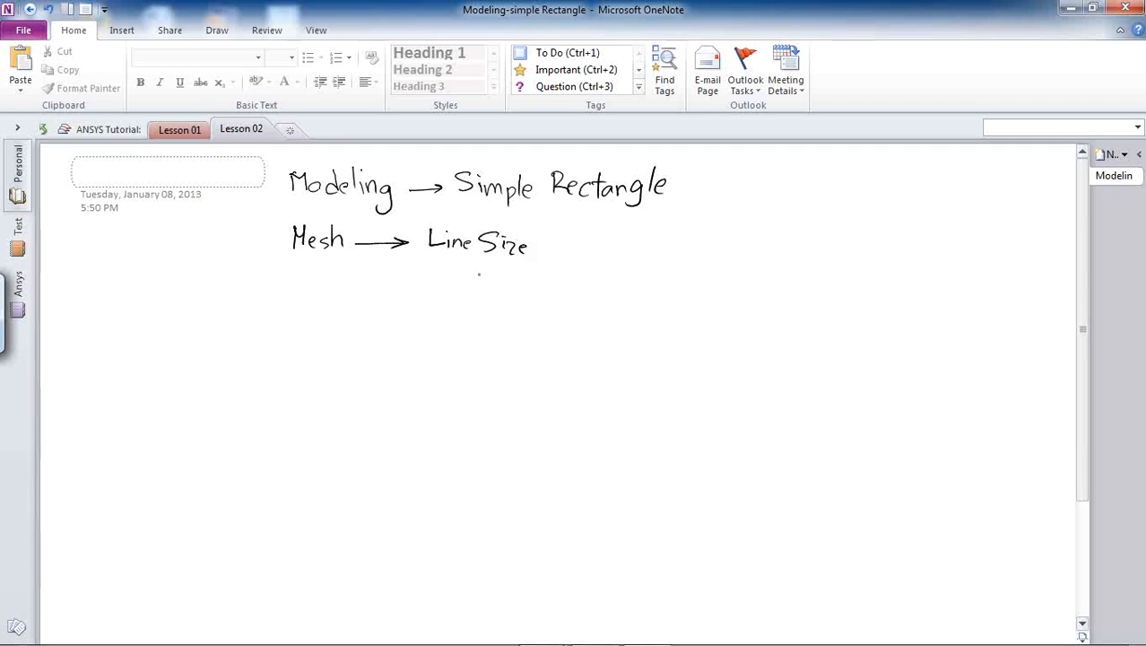
Handwrite "Free Meshing of an area" under "Line Size".
mouse_move(427, 272)
mouse_down()
mouse_move(445, 271)
mouse_move(425, 292)
mouse_up()
drag(427, 283, 464, 292)
drag(467, 287, 524, 291)
mouse_move(533, 275)
mouse_down()
mouse_move(543, 292)
mouse_move(567, 290)
mouse_move(545, 307)
mouse_move(619, 286)
mouse_up()
mouse_move(625, 287)
mouse_down()
mouse_move(615, 294)
mouse_move(632, 297)
mouse_up()
mouse_move(630, 296)
mouse_down()
mouse_move(679, 285)
mouse_move(699, 298)
mouse_up()
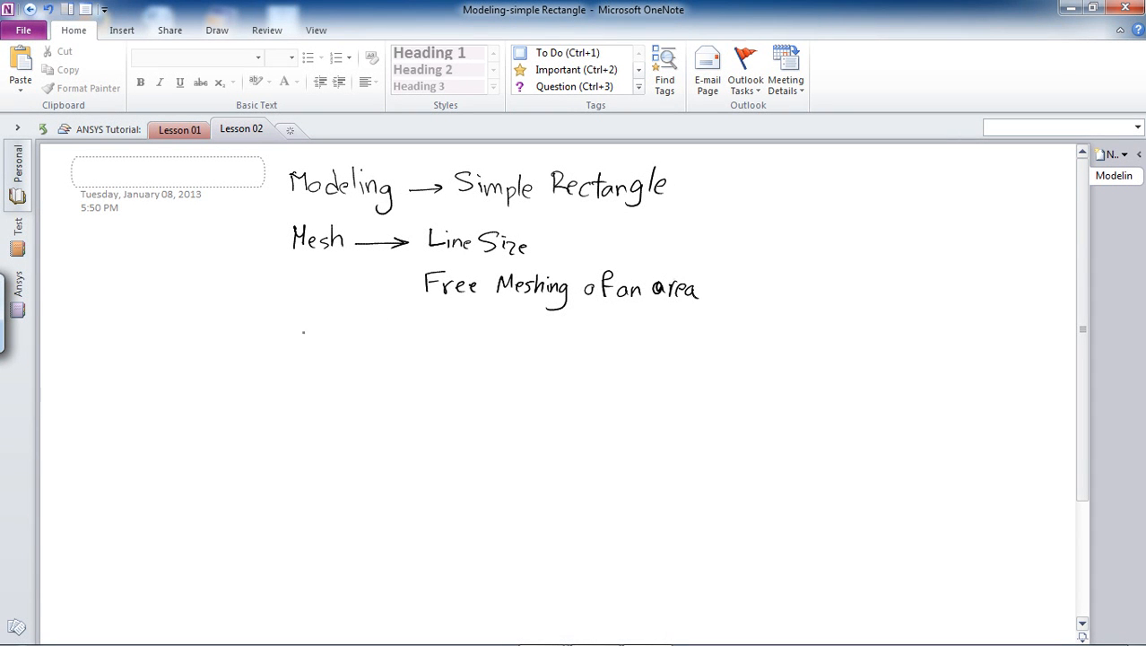
Handwrite "Thermal Loads → Temp." as the third topic of the notes.
mouse_move(284, 331)
mouse_down()
mouse_move(321, 330)
mouse_move(299, 352)
mouse_move(358, 350)
mouse_move(367, 331)
mouse_move(390, 350)
mouse_up()
click(383, 348)
drag(400, 345, 400, 345)
drag(415, 345, 487, 350)
mouse_move(476, 347)
mouse_down()
mouse_move(518, 336)
mouse_move(505, 354)
mouse_up()
drag(508, 350, 538, 354)
mouse_move(534, 347)
mouse_down()
mouse_move(535, 366)
mouse_move(549, 350)
mouse_up()
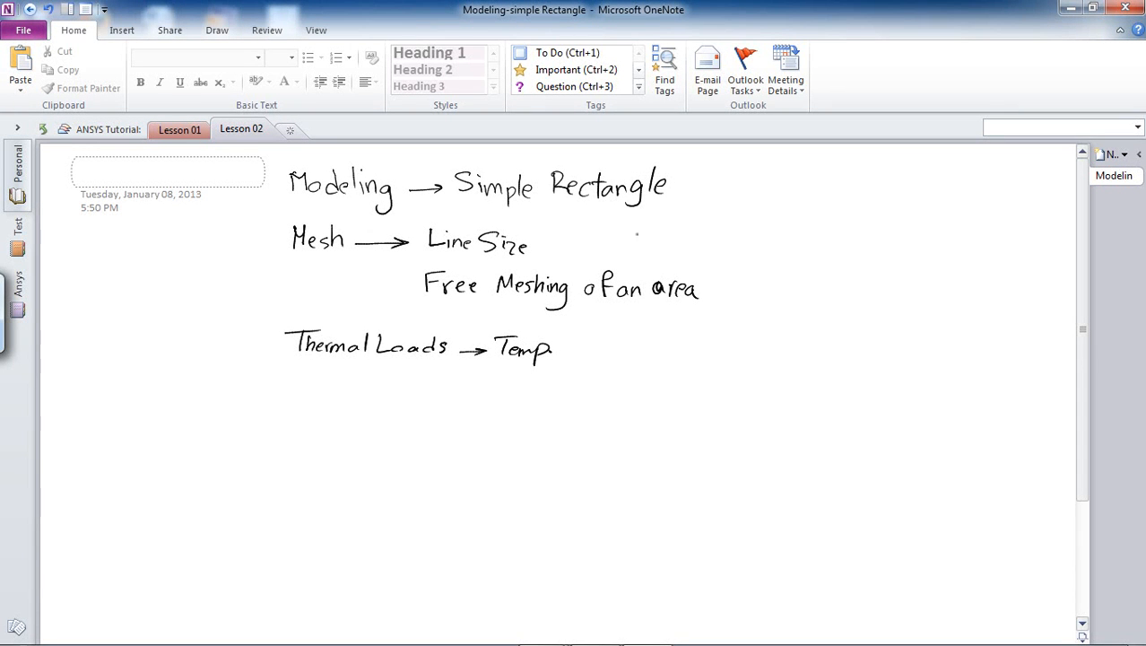
Underline "Simple Rectangle" and sketch a wide rectangle in the empty area below the notes.
drag(456, 208, 682, 230)
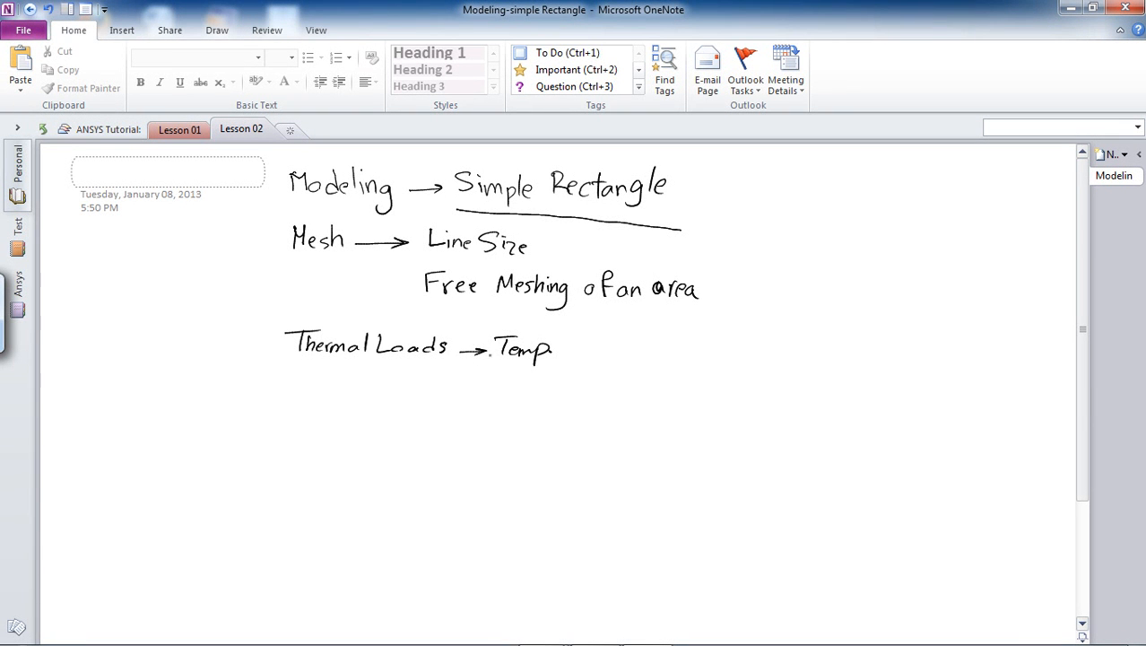
mouse_move(679, 367)
mouse_down()
mouse_move(946, 371)
mouse_move(929, 458)
mouse_up()
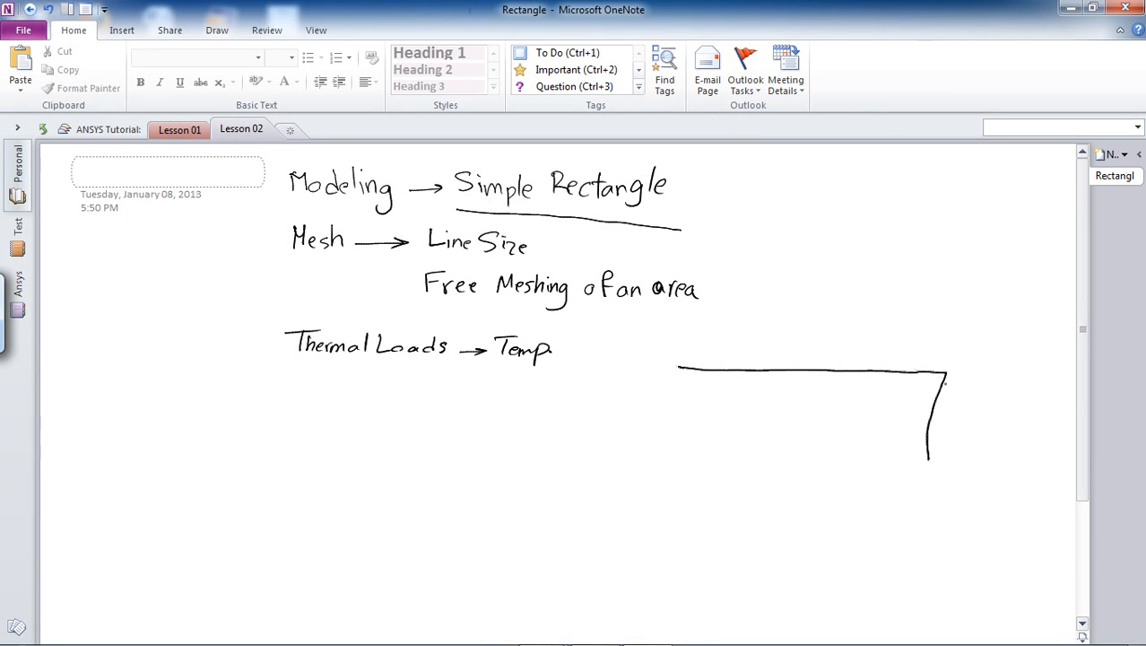
mouse_move(944, 373)
mouse_down()
mouse_move(933, 490)
mouse_move(691, 493)
mouse_move(671, 462)
mouse_move(680, 369)
mouse_up()
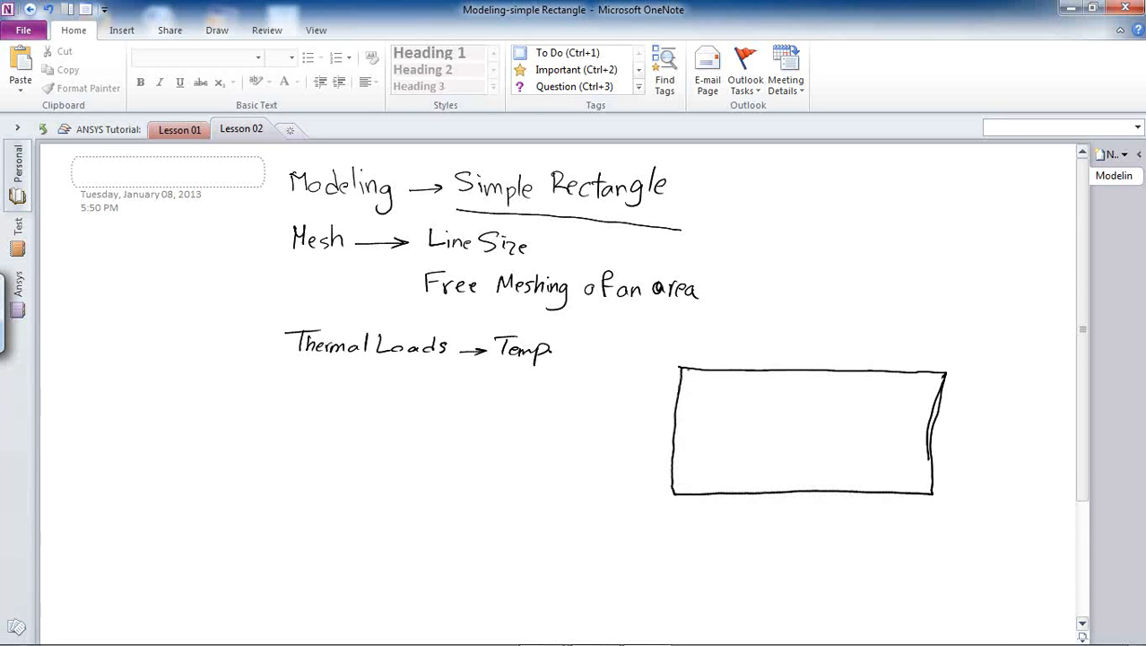
Draw dimension arrows for the rectangle, labelling its length 10 and its height 5.
drag(675, 507, 672, 523)
drag(933, 509, 926, 526)
mouse_move(686, 517)
mouse_down()
mouse_move(920, 517)
mouse_move(907, 512)
mouse_up()
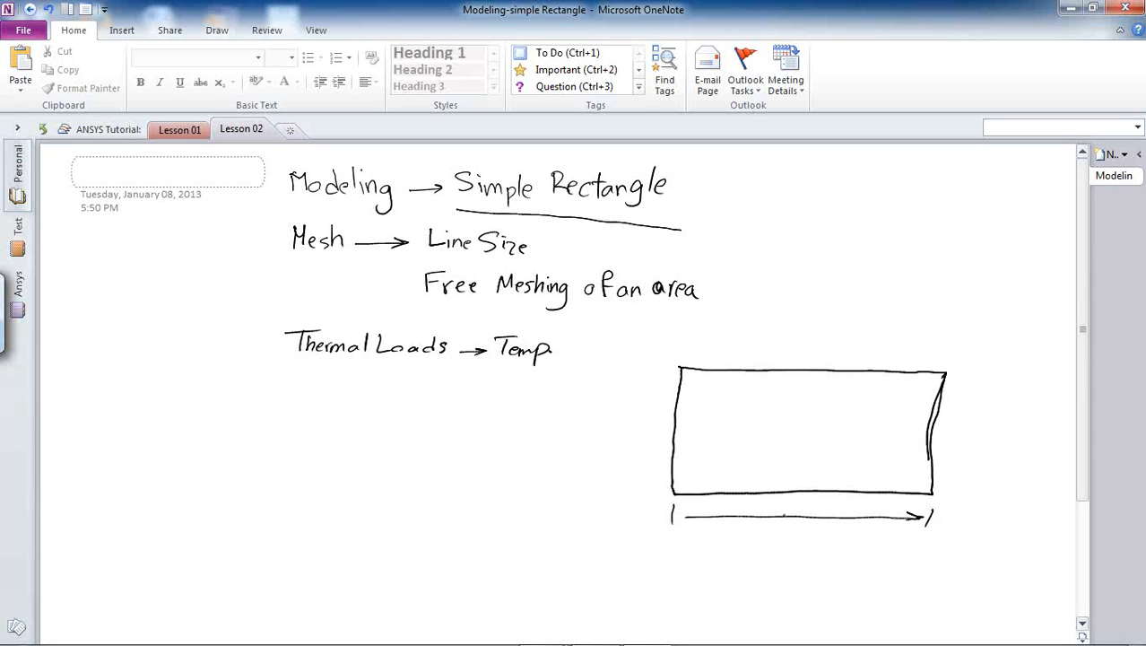
drag(693, 511, 695, 524)
mouse_move(772, 524)
mouse_down()
mouse_move(774, 542)
mouse_move(794, 530)
mouse_up()
drag(630, 495, 653, 495)
mouse_move(625, 371)
mouse_down()
mouse_move(652, 370)
mouse_move(630, 489)
mouse_up()
mouse_move(623, 402)
mouse_down()
mouse_move(635, 401)
mouse_move(633, 383)
mouse_move(623, 402)
mouse_up()
mouse_move(636, 384)
mouse_down()
mouse_move(648, 400)
mouse_move(593, 422)
mouse_move(595, 439)
mouse_up()
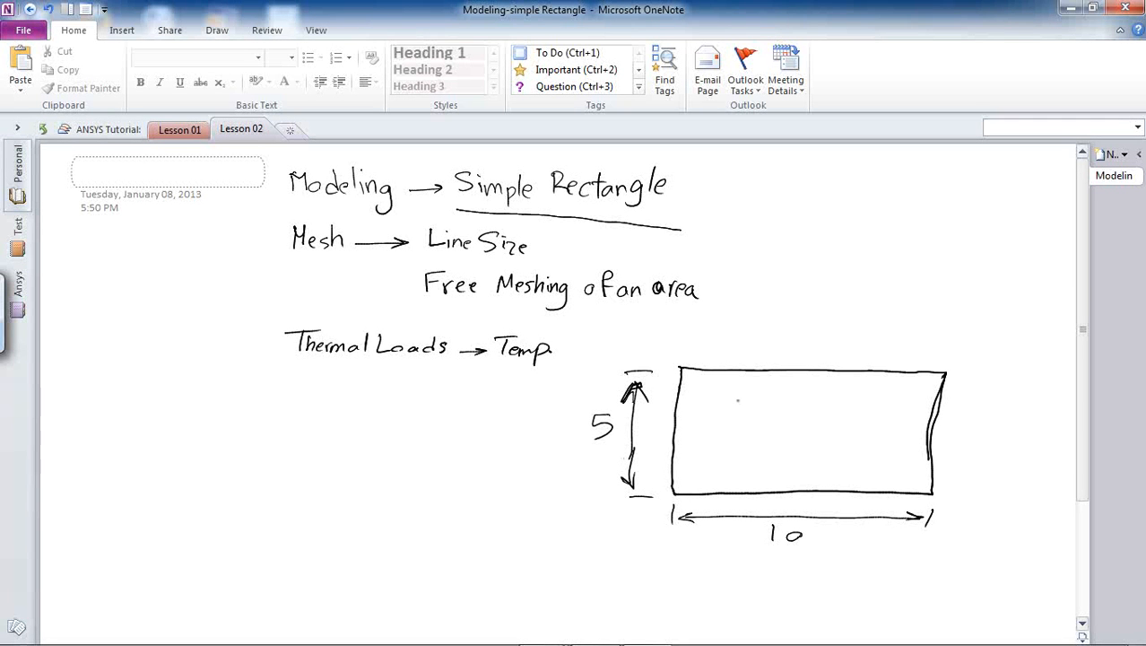
Write K=100 inside the rectangle and label its left edge with the temperature T_H=100.
mouse_move(711, 396)
mouse_down()
mouse_move(710, 420)
mouse_move(714, 410)
mouse_move(727, 419)
mouse_up()
drag(731, 414, 786, 411)
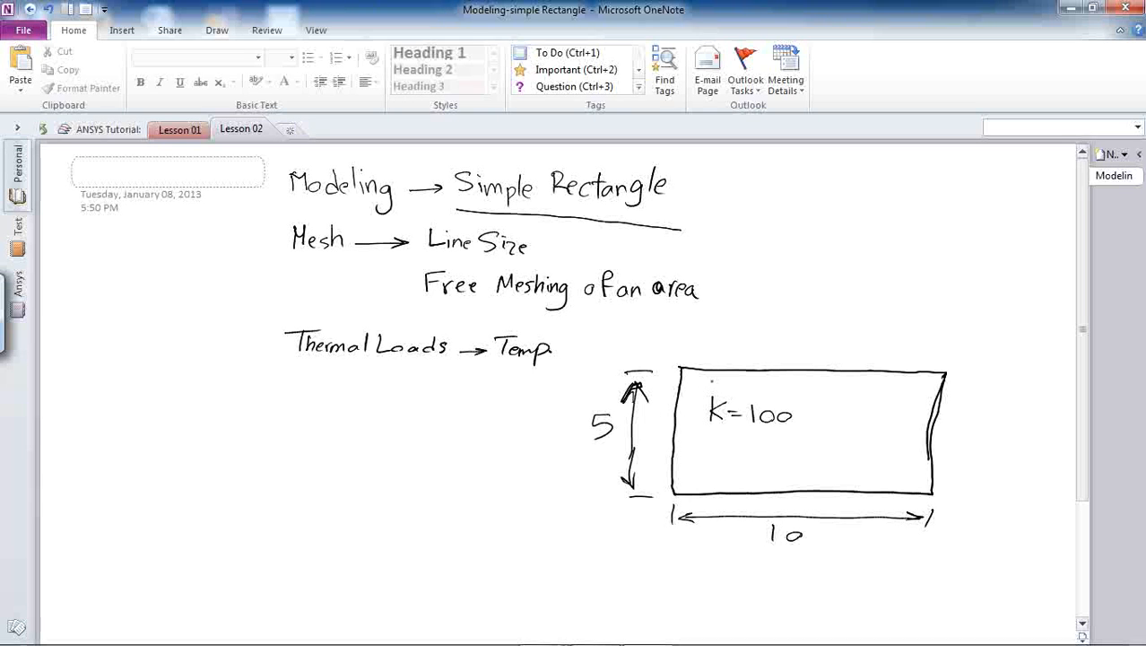
drag(681, 391, 732, 349)
drag(722, 348, 753, 337)
mouse_move(742, 337)
mouse_down()
mouse_move(744, 356)
mouse_move(760, 348)
mouse_up()
drag(749, 353, 793, 349)
Draw a leader arrow from the rectangle's right edge and label it T_C=20.
mouse_move(935, 410)
mouse_down()
mouse_move(982, 419)
mouse_move(991, 396)
mouse_up()
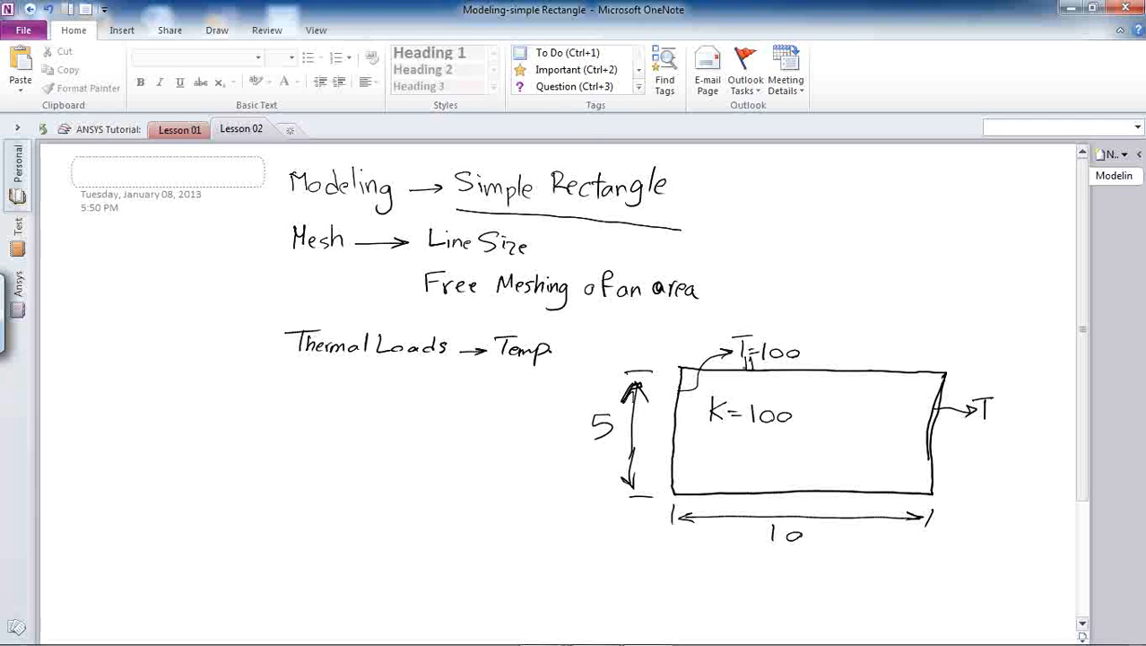
drag(994, 419, 1010, 409)
drag(998, 418, 1037, 412)
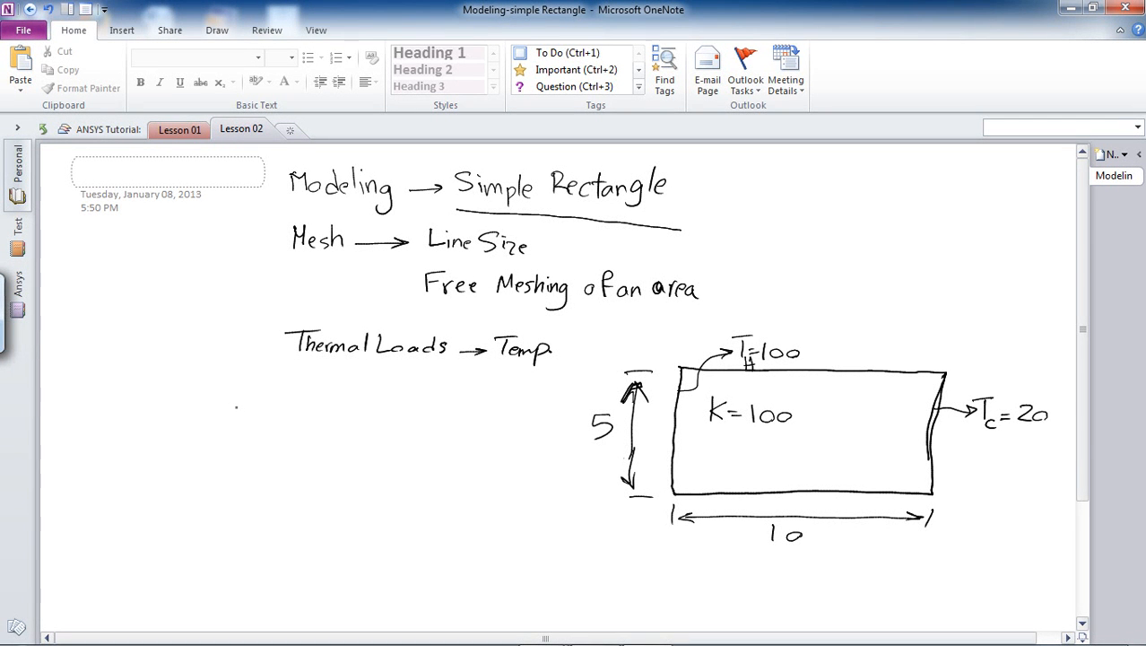
Handwrite the heat conduction equation q = -K ΔT/Δx below the thermal loads line.
mouse_move(235, 415)
mouse_down()
mouse_move(221, 414)
mouse_move(236, 436)
mouse_move(246, 426)
mouse_up()
mouse_move(253, 424)
mouse_down()
mouse_move(383, 422)
mouse_move(342, 412)
mouse_move(373, 396)
mouse_up()
click(327, 420)
mouse_move(361, 399)
mouse_down()
mouse_move(338, 444)
mouse_move(363, 446)
mouse_move(352, 446)
mouse_up()
click(352, 438)
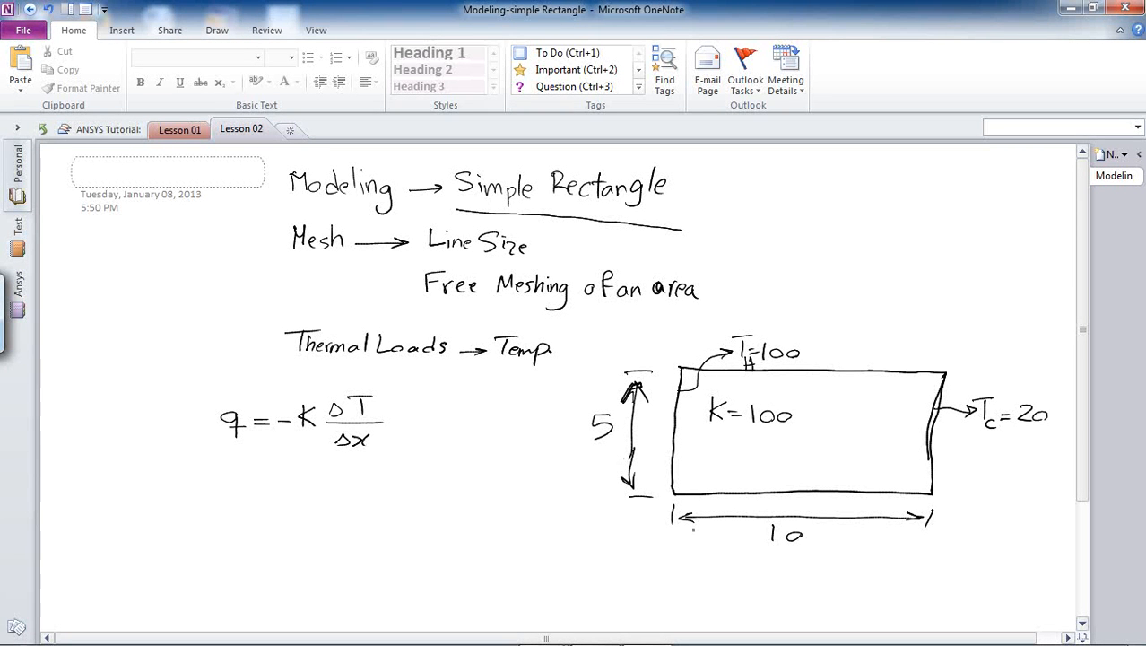
Draw an x-direction arrow beneath the rectangle, starting at its left edge, and label it x.
mouse_move(668, 545)
mouse_down()
mouse_move(667, 571)
mouse_move(740, 561)
mouse_up()
mouse_move(723, 554)
mouse_down()
mouse_move(739, 561)
mouse_move(710, 579)
mouse_up()
drag(716, 565, 698, 579)
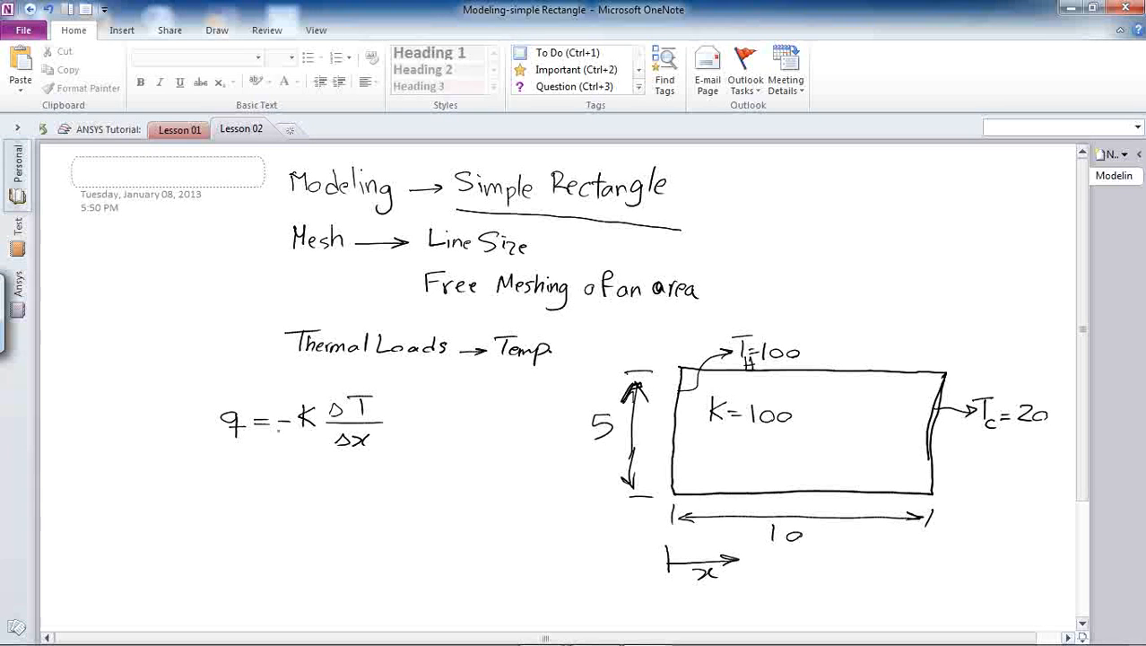
Circle the equation's minus sign and both edge temperatures, and draw a heat-flow arrow across the rectangle from hot to cold.
mouse_move(274, 416)
mouse_down()
mouse_move(270, 427)
mouse_move(309, 424)
mouse_move(274, 414)
mouse_up()
mouse_move(738, 377)
mouse_down()
mouse_move(770, 312)
mouse_move(750, 382)
mouse_up()
mouse_move(879, 420)
mouse_down()
mouse_move(940, 428)
mouse_move(957, 378)
mouse_move(885, 417)
mouse_up()
mouse_move(705, 455)
mouse_down()
mouse_move(878, 455)
mouse_move(848, 462)
mouse_up()
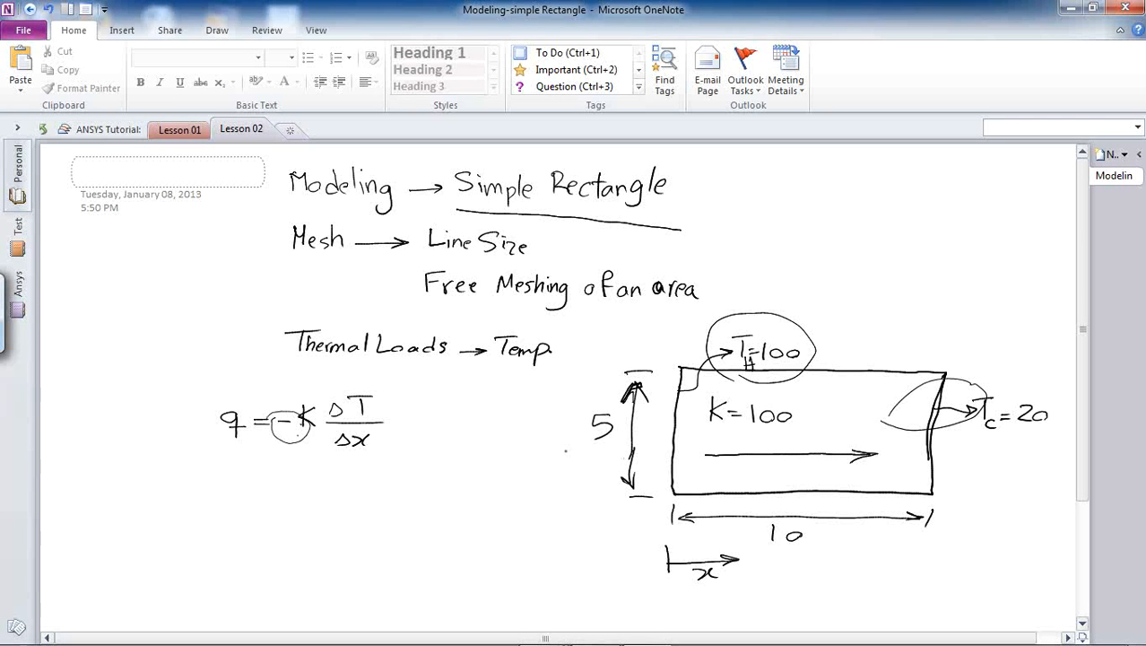
Handwrite the definitions T₂ = T_C and T₁ = T_H between the equation and the rectangle.
mouse_move(470, 467)
mouse_down()
mouse_move(492, 465)
mouse_move(488, 486)
mouse_move(503, 486)
mouse_up()
drag(509, 477, 520, 482)
drag(527, 467, 550, 464)
mouse_move(538, 466)
mouse_down()
mouse_move(539, 486)
mouse_move(555, 490)
mouse_up()
mouse_move(471, 514)
mouse_down()
mouse_move(503, 512)
mouse_move(486, 532)
mouse_move(496, 534)
mouse_up()
drag(509, 524, 521, 528)
mouse_move(531, 518)
mouse_down()
mouse_move(556, 515)
mouse_move(551, 533)
mouse_up()
drag(562, 521, 561, 533)
drag(552, 527, 562, 527)
Handwrite T₂ - T₁ = ΔT < 0 under the temperature definitions.
mouse_move(451, 543)
mouse_down()
mouse_move(481, 541)
mouse_move(467, 562)
mouse_move(509, 558)
mouse_up()
mouse_move(515, 546)
mouse_down()
mouse_move(543, 546)
mouse_move(528, 565)
mouse_up()
mouse_move(536, 558)
mouse_down()
mouse_move(537, 569)
mouse_move(553, 559)
mouse_up()
drag(543, 565, 597, 550)
mouse_move(590, 551)
mouse_down()
mouse_move(591, 565)
mouse_move(629, 568)
mouse_move(634, 556)
mouse_up()
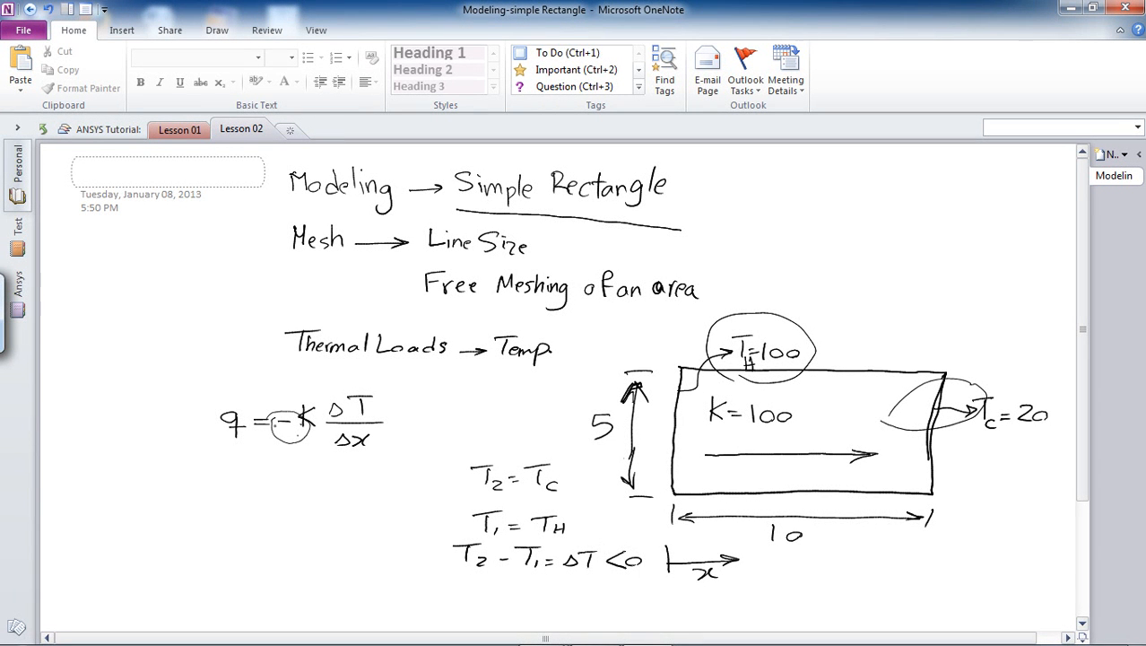
Handwrite the equation with its values substituted: q = -100 (20-100)/10.
mouse_move(228, 484)
mouse_down()
mouse_move(215, 492)
mouse_move(227, 513)
mouse_move(290, 494)
mouse_move(397, 493)
mouse_up()
mouse_move(333, 472)
mouse_down()
mouse_move(329, 493)
mouse_move(371, 484)
mouse_up()
mouse_move(380, 475)
mouse_down()
mouse_move(380, 490)
mouse_move(392, 485)
mouse_up()
drag(406, 481, 411, 491)
drag(346, 507, 345, 524)
drag(363, 510, 362, 510)
Handwrite the simplified calculation = 100 × 80/10 = 800 and underline the result.
drag(239, 557, 253, 556)
drag(235, 550, 266, 562)
drag(287, 555, 282, 548)
mouse_move(303, 548)
mouse_down()
mouse_move(296, 557)
mouse_move(302, 548)
mouse_up()
mouse_move(317, 551)
mouse_down()
mouse_move(329, 560)
mouse_move(317, 560)
mouse_move(362, 541)
mouse_move(368, 552)
mouse_move(341, 575)
mouse_up()
drag(360, 565, 400, 547)
mouse_move(406, 551)
mouse_down()
mouse_move(407, 562)
mouse_move(407, 550)
mouse_up()
mouse_move(420, 552)
mouse_down()
mouse_move(420, 563)
mouse_move(431, 547)
mouse_move(428, 582)
mouse_up()
drag(380, 572, 447, 570)
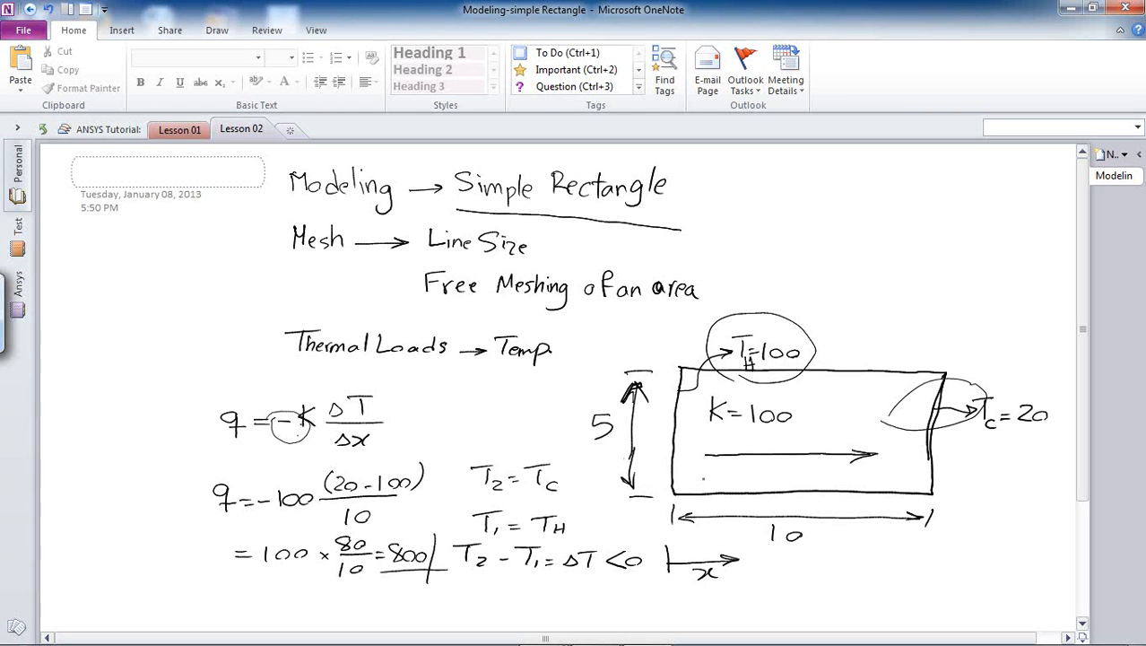
Draw three more parallel heat-flow arrows pointing toward the cold edge inside the rectangle.
drag(705, 478, 877, 481)
drag(877, 481, 857, 487)
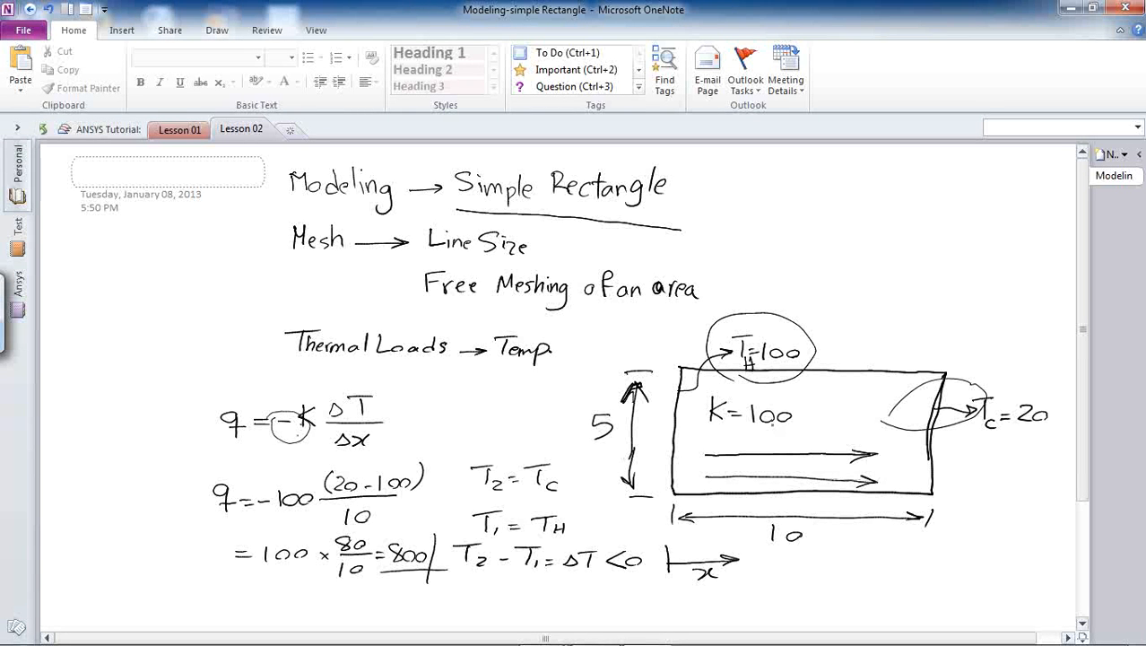
drag(716, 432, 872, 428)
drag(872, 428, 852, 436)
drag(734, 395, 868, 395)
mouse_move(852, 388)
mouse_down()
mouse_move(870, 395)
mouse_move(848, 409)
mouse_up()
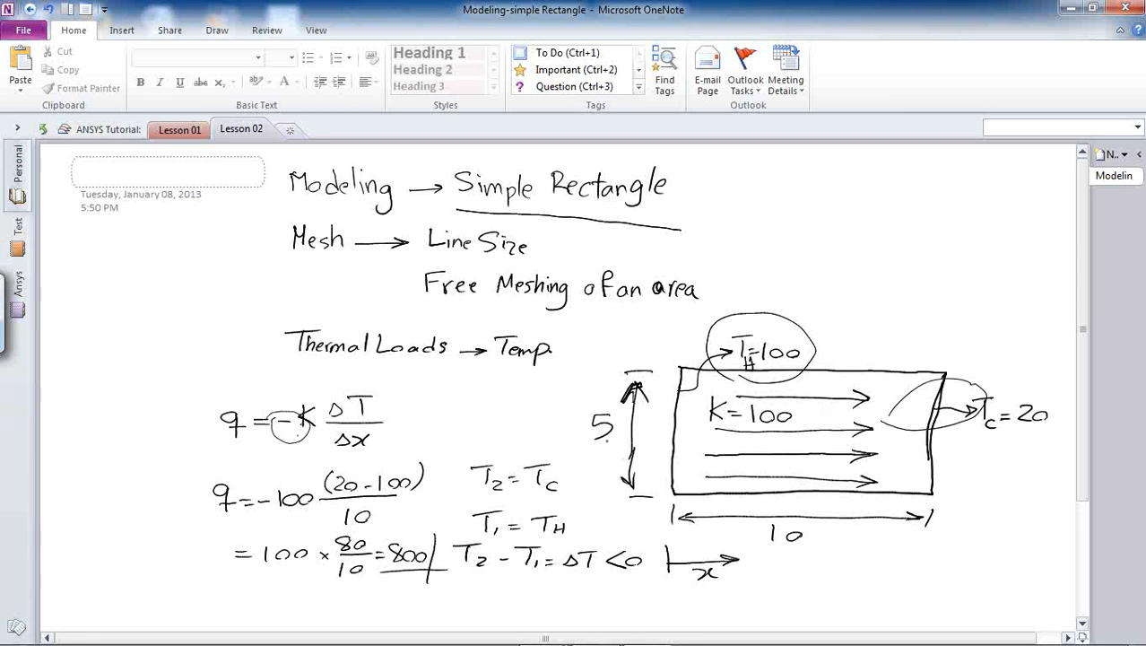
Circle the height value 5 and draw two curved arrows inside the rectangle, one upward and one downward.
mouse_move(587, 453)
mouse_down()
mouse_move(594, 396)
mouse_move(601, 454)
mouse_up()
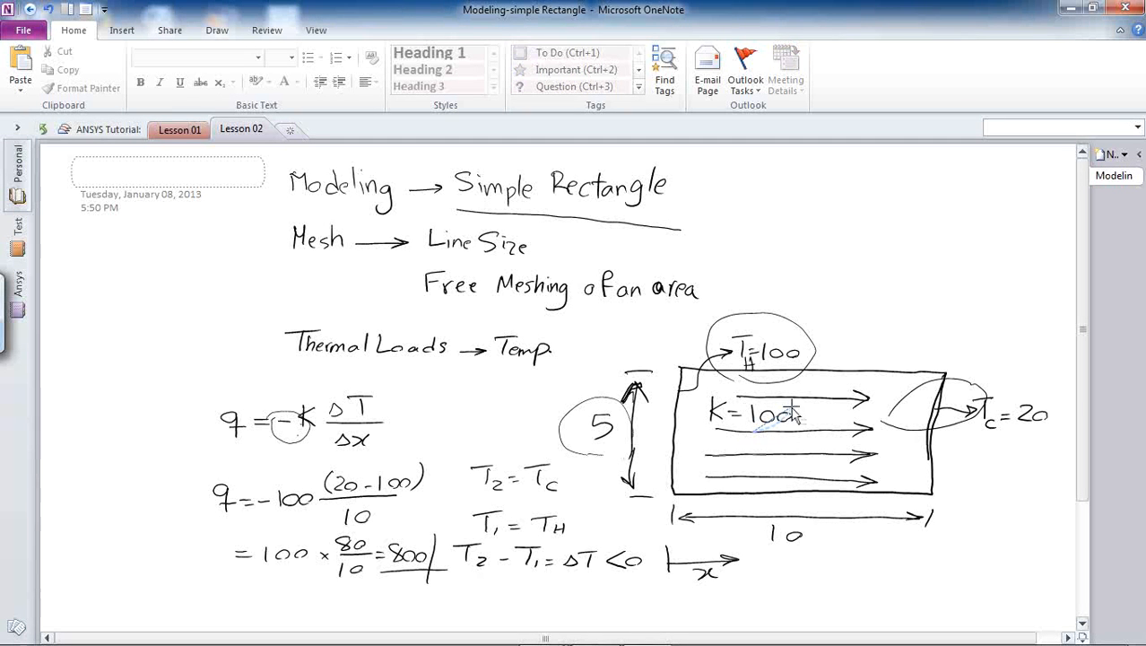
drag(796, 429, 834, 382)
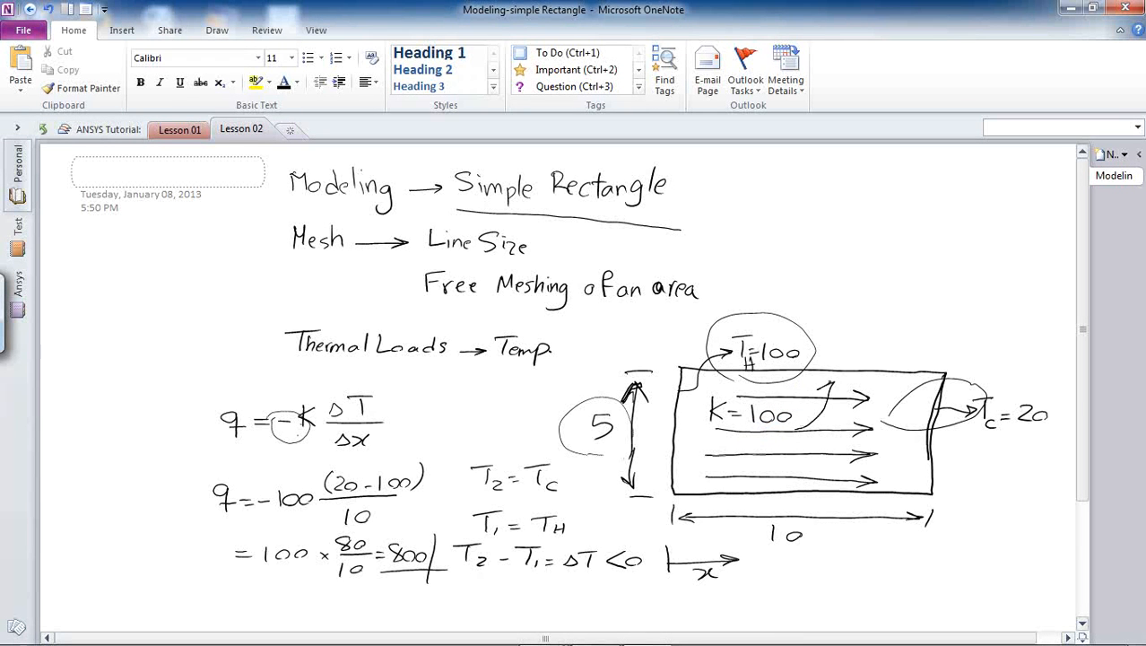
mouse_move(764, 451)
mouse_down()
mouse_move(794, 449)
mouse_move(805, 476)
mouse_up()
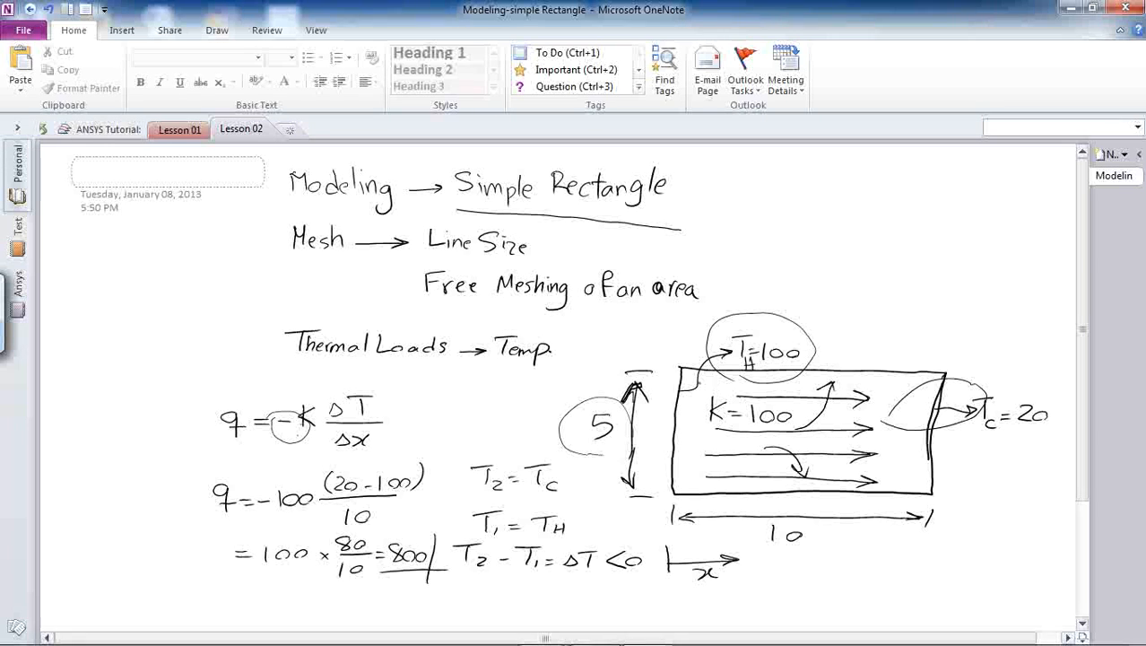
Draw a bracket beside the Modeling, Mesh and Thermal Loads notes and circle K=100 in the rectangle.
drag(270, 188, 253, 365)
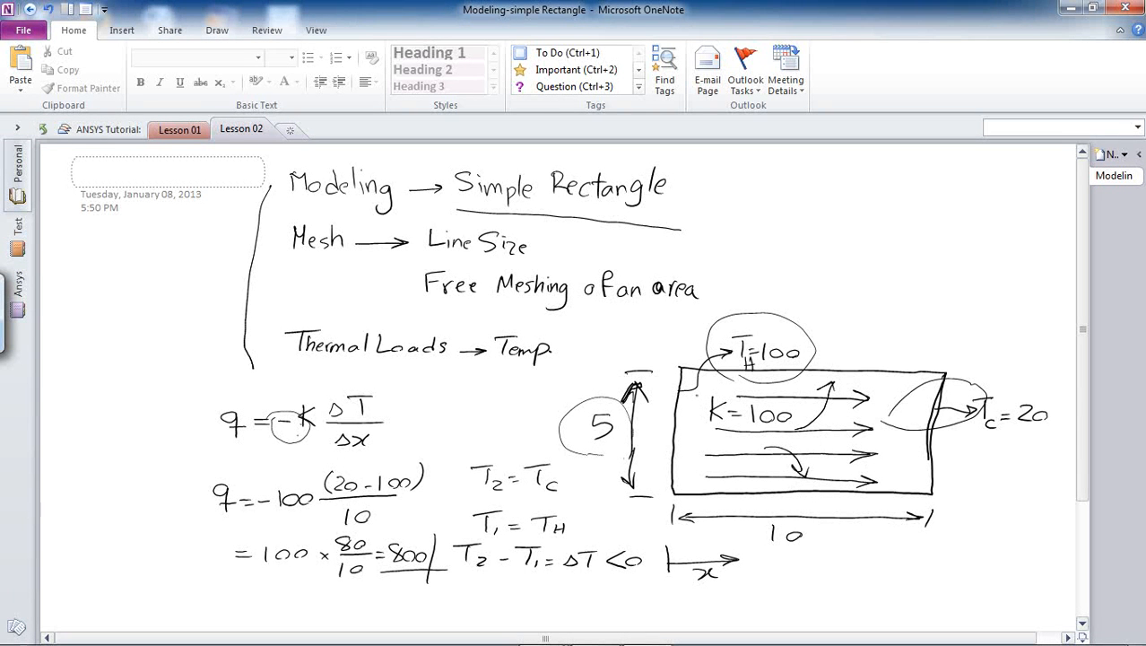
mouse_move(705, 425)
mouse_down()
mouse_move(758, 435)
mouse_move(729, 385)
mouse_move(772, 440)
mouse_up()
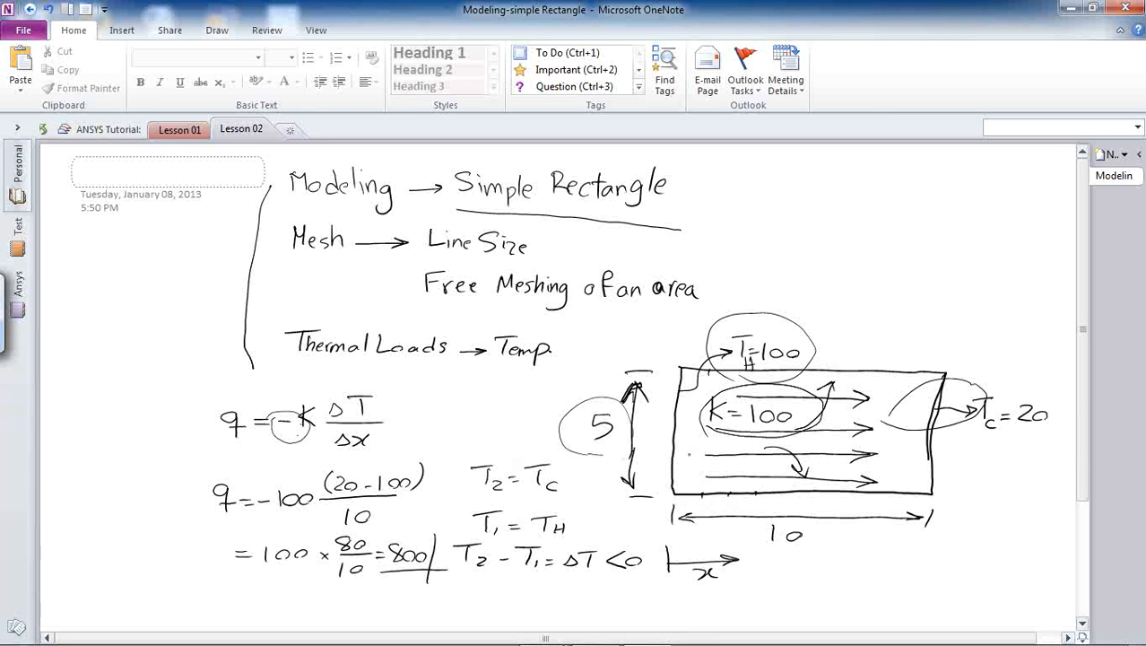
Underline "Line Size" and mark mesh divisions along the rectangle's edges.
drag(427, 261, 562, 264)
drag(811, 488, 842, 497)
mouse_move(668, 466)
mouse_down()
mouse_move(682, 467)
mouse_move(678, 443)
mouse_up()
mouse_move(925, 470)
mouse_down()
mouse_move(942, 470)
mouse_move(942, 444)
mouse_move(926, 471)
mouse_move(938, 490)
mouse_move(944, 479)
mouse_move(914, 461)
mouse_up()
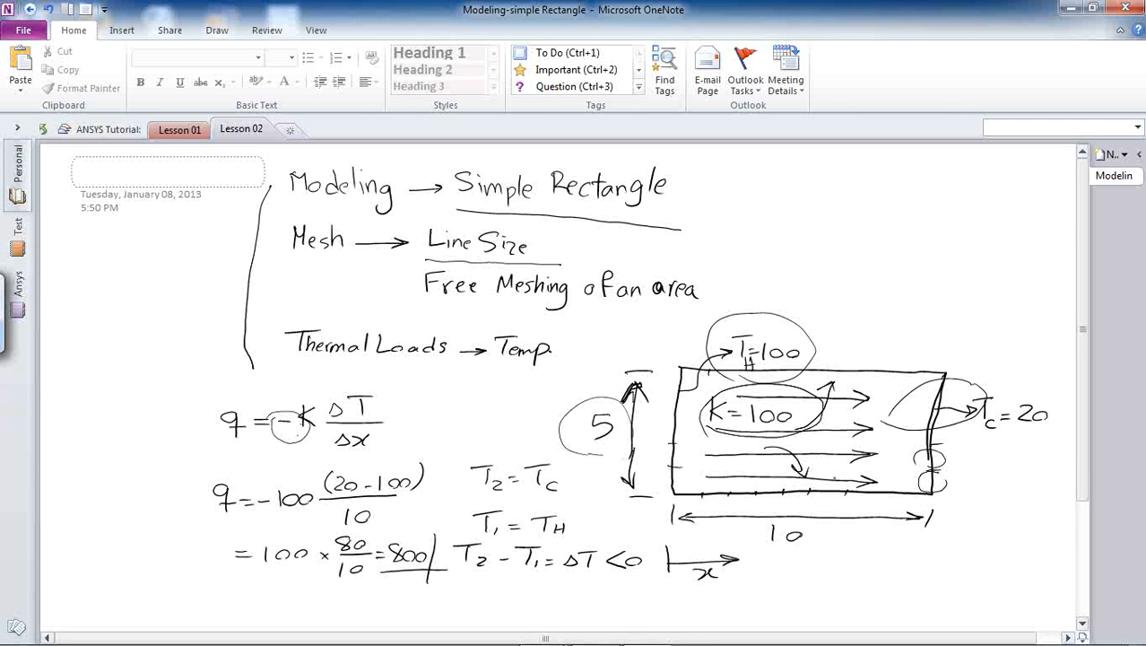
mouse_move(808, 486)
mouse_down()
mouse_move(760, 495)
mouse_move(772, 486)
mouse_up()
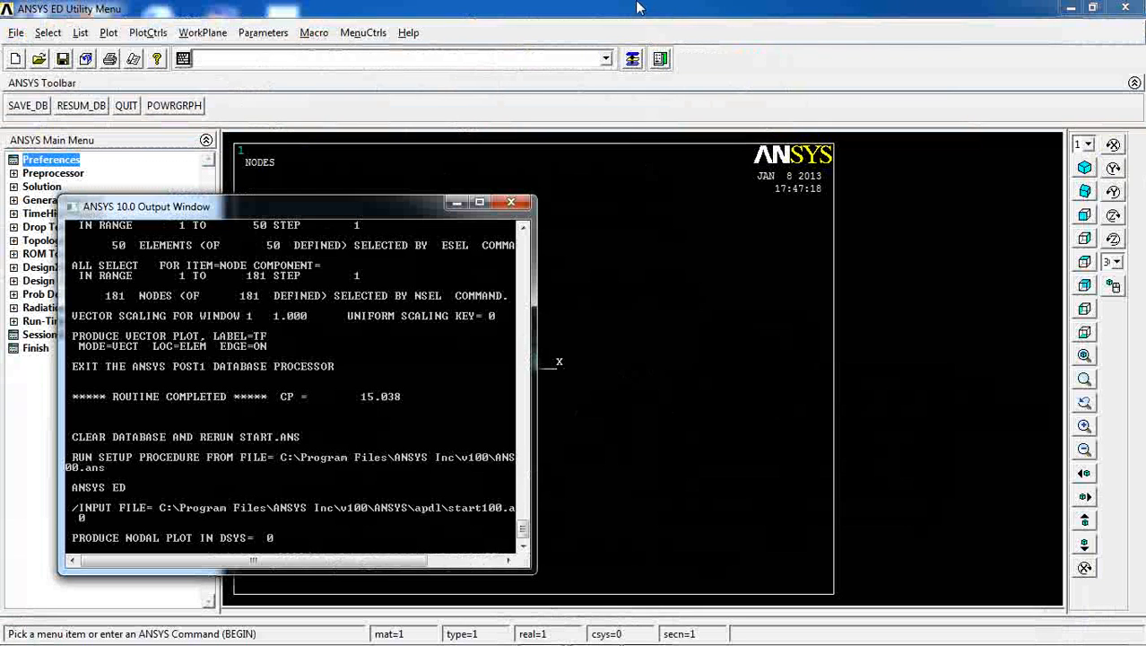
Switch to ANSYS and set the GUI filtering preferences to the Thermal discipline with the h-Method.
click(637, 7)
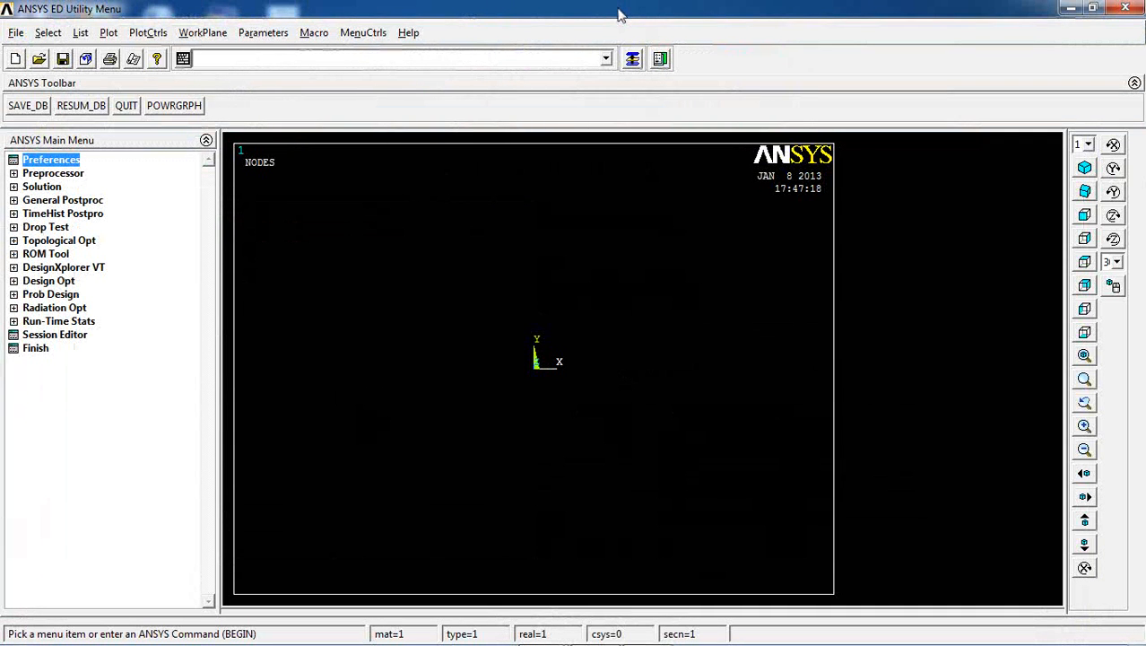
click(51, 161)
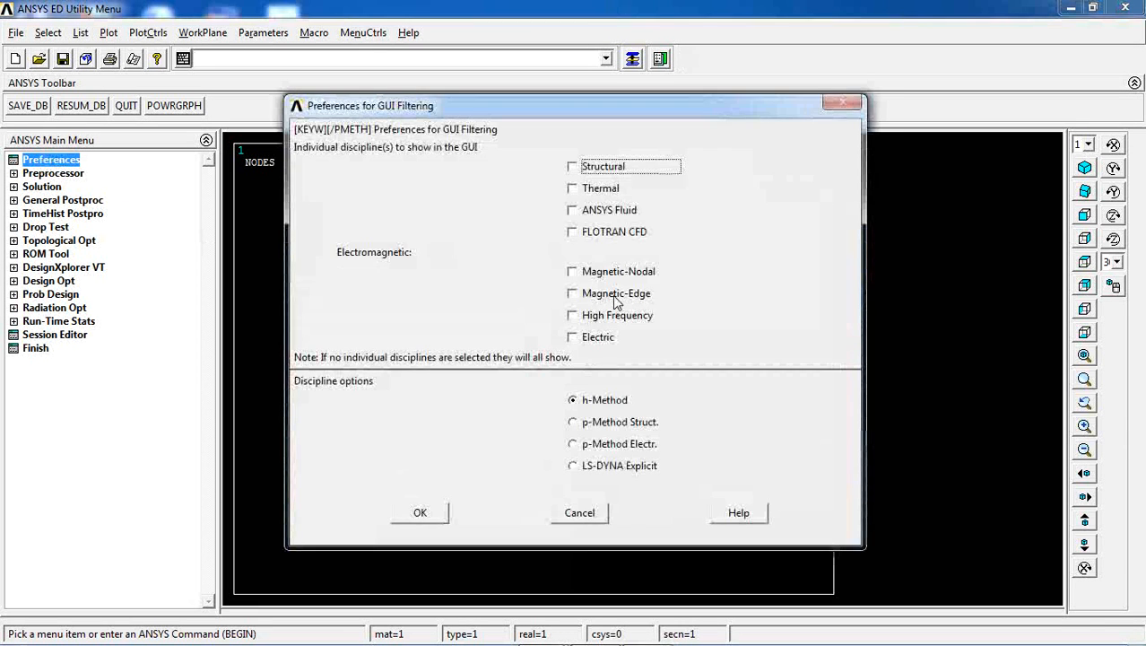
click(588, 192)
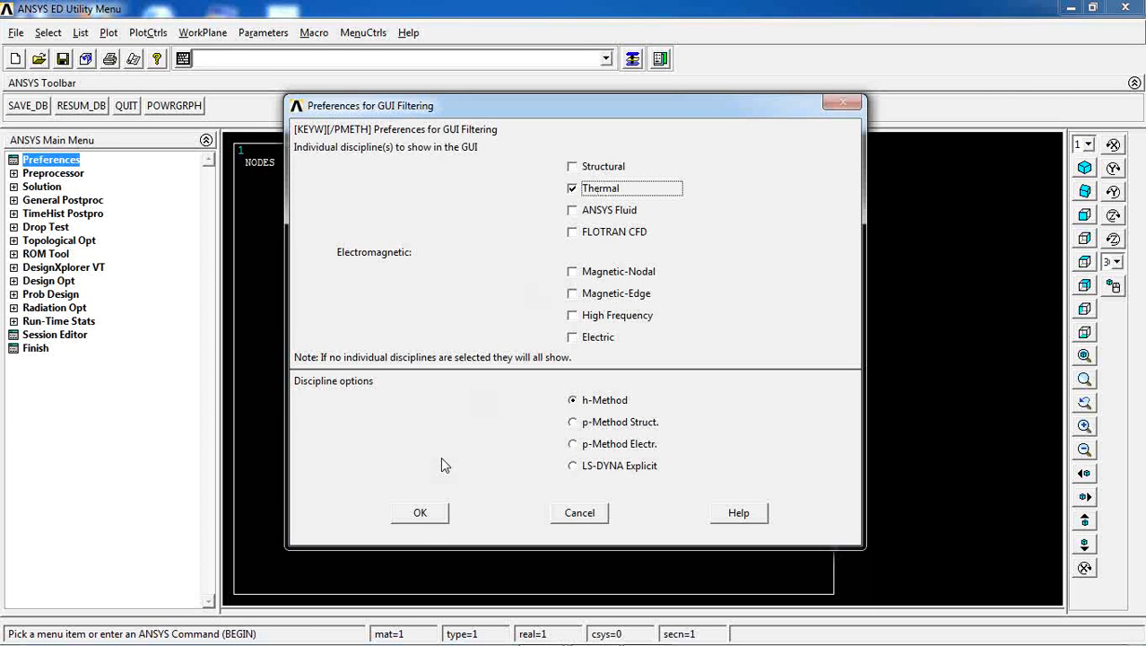
click(418, 514)
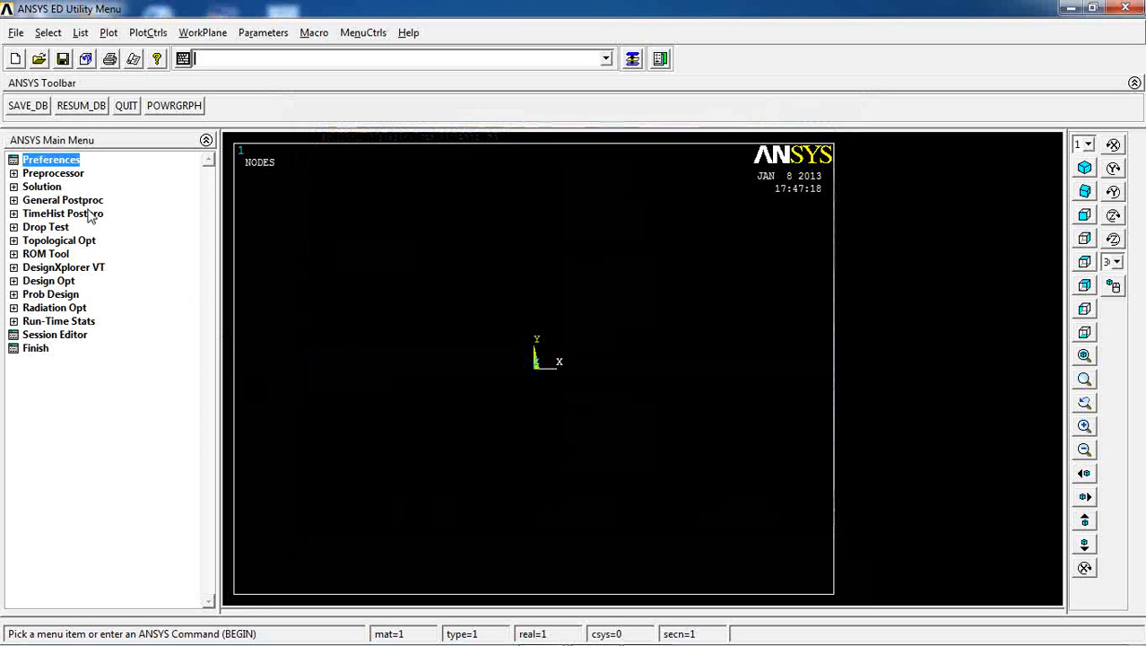
Add the thermal Solid 8node 77 element as element type reference number 1.
click(57, 174)
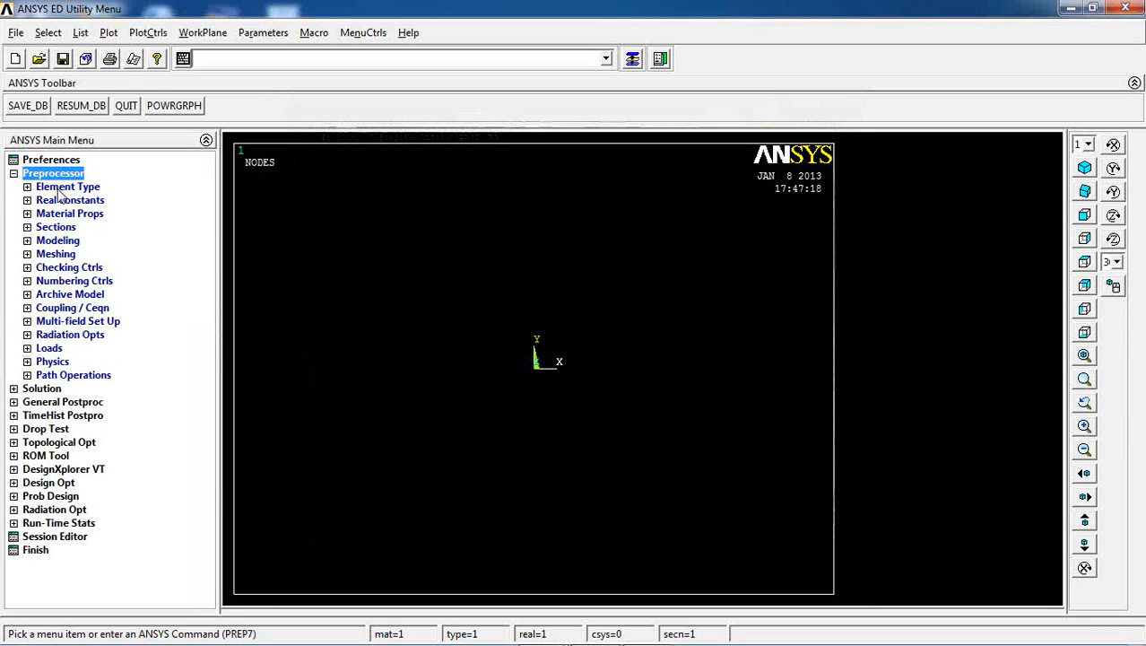
click(61, 187)
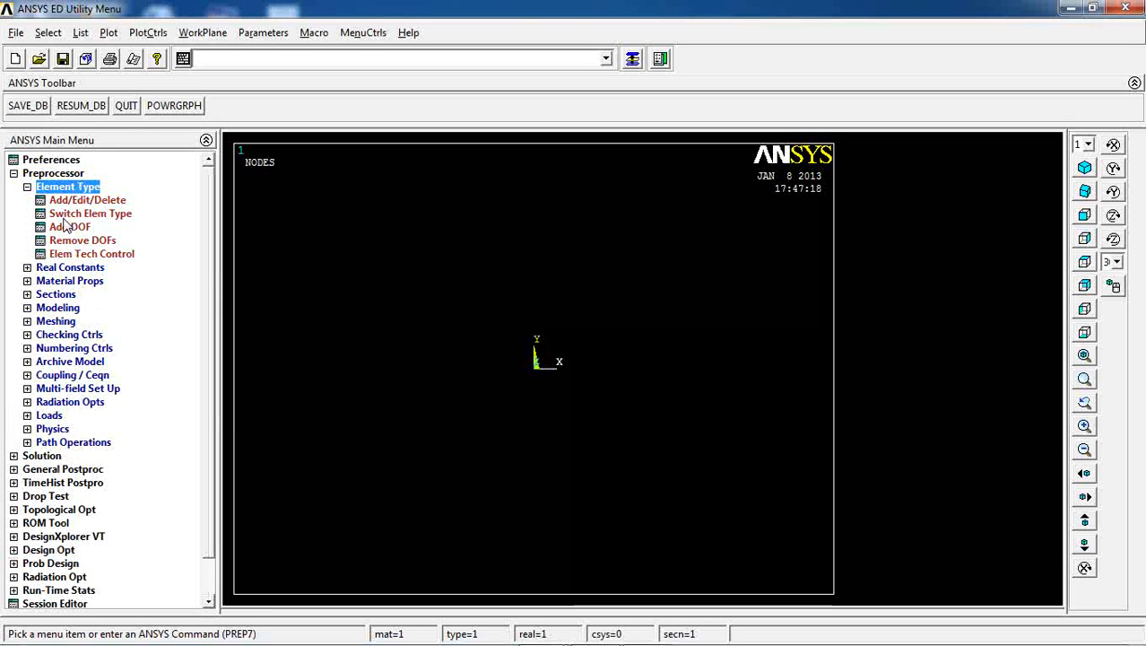
click(76, 202)
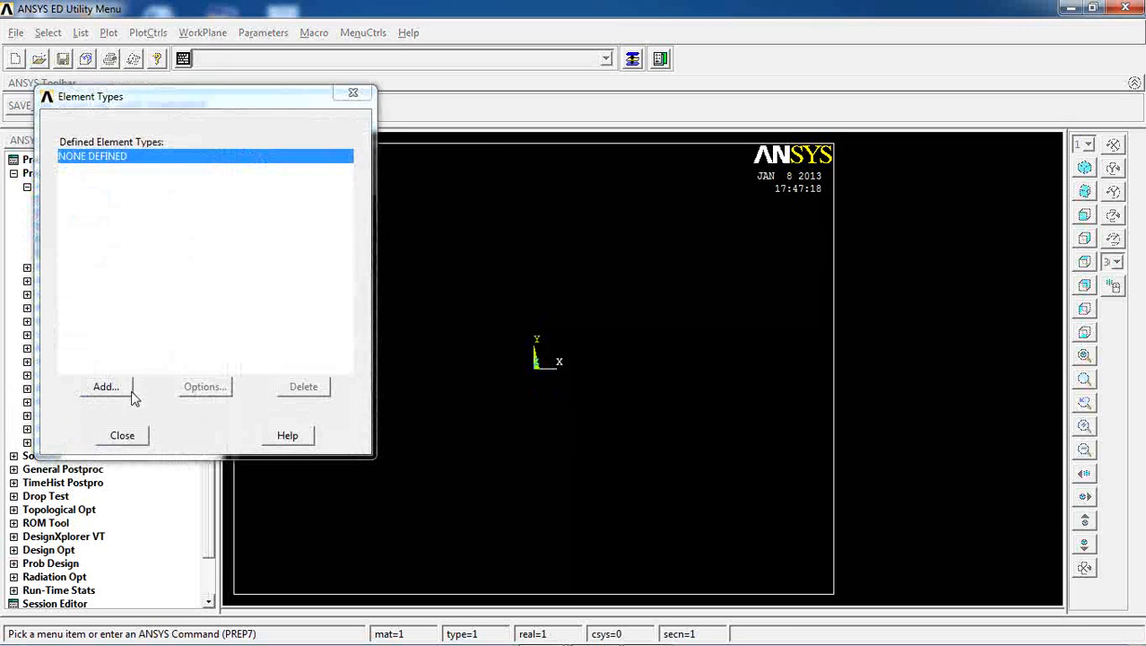
click(106, 387)
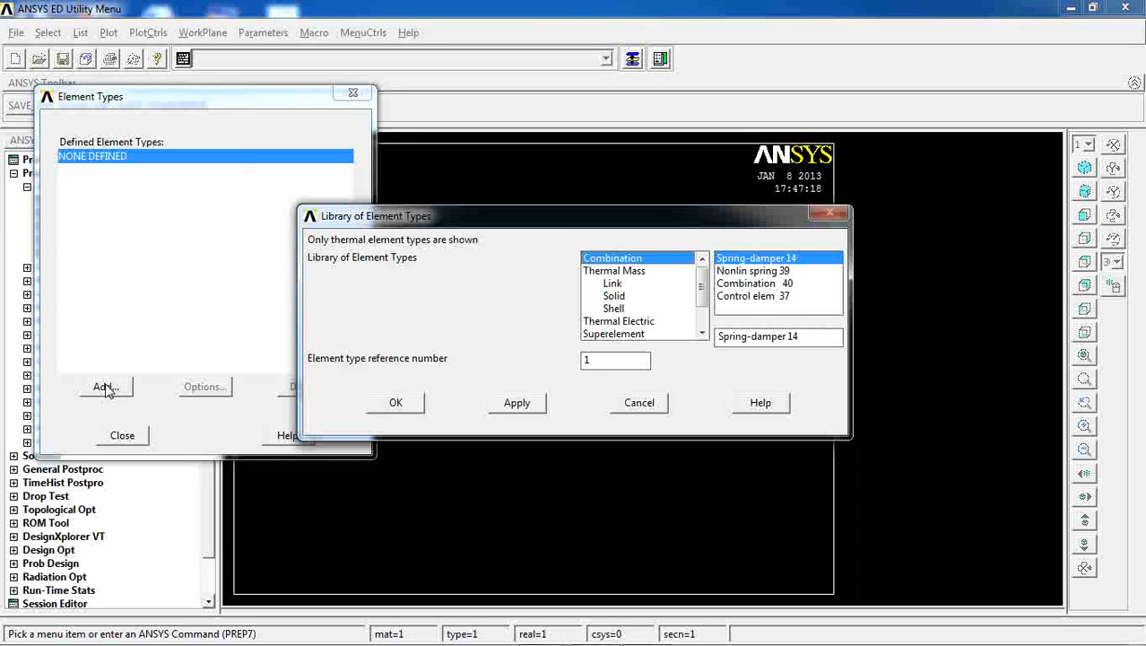
click(592, 272)
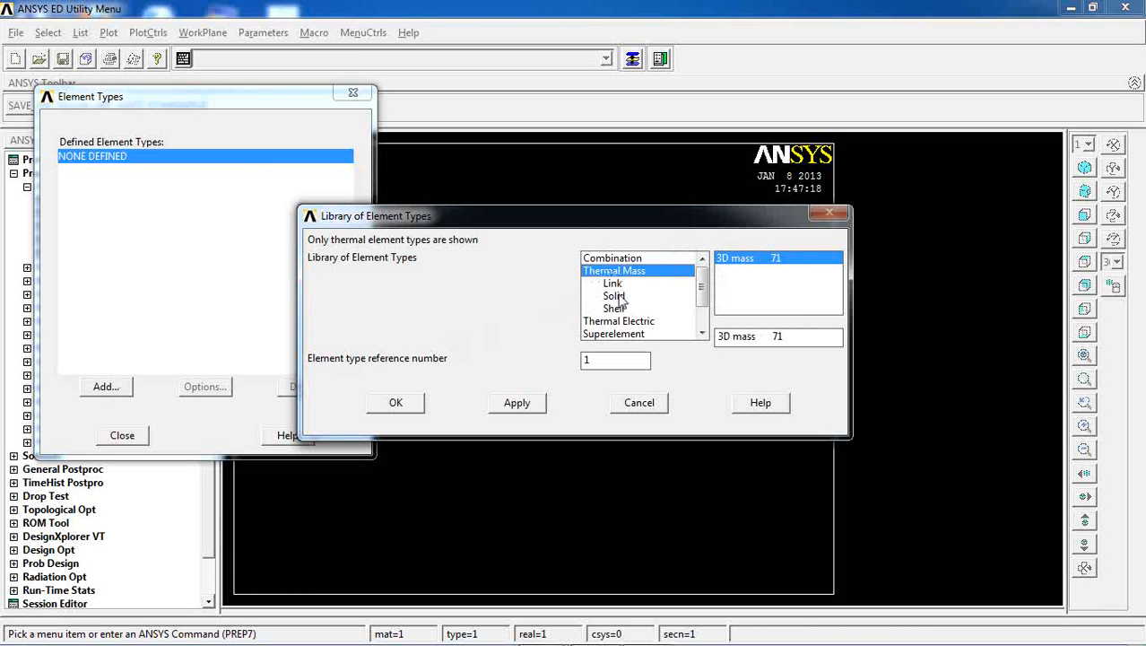
click(619, 296)
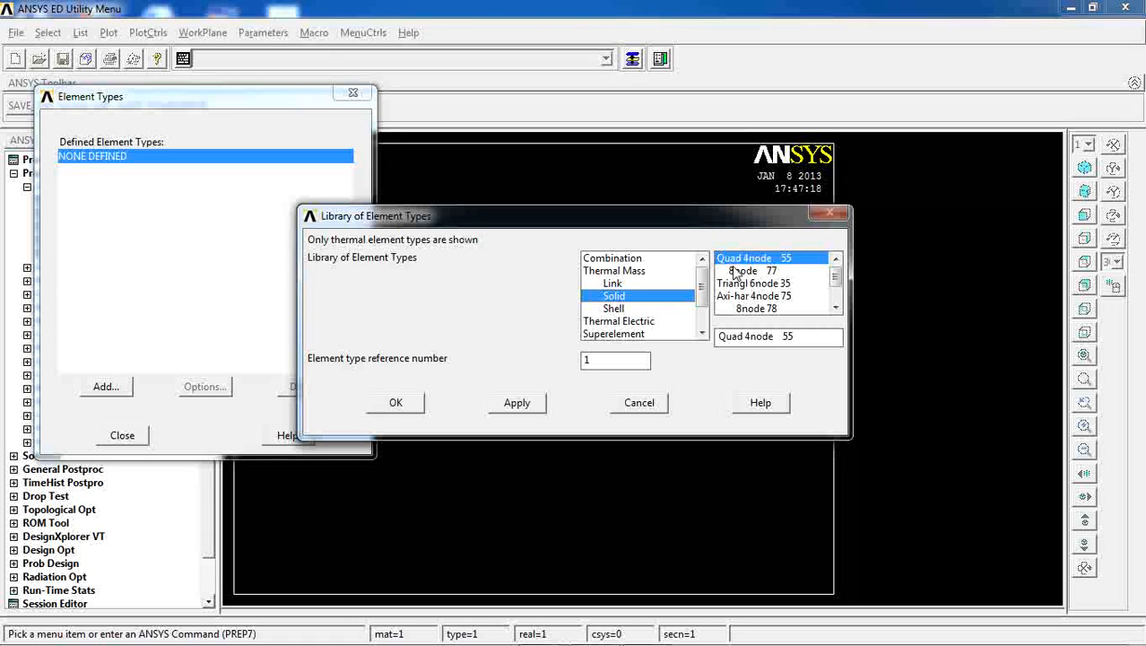
click(740, 271)
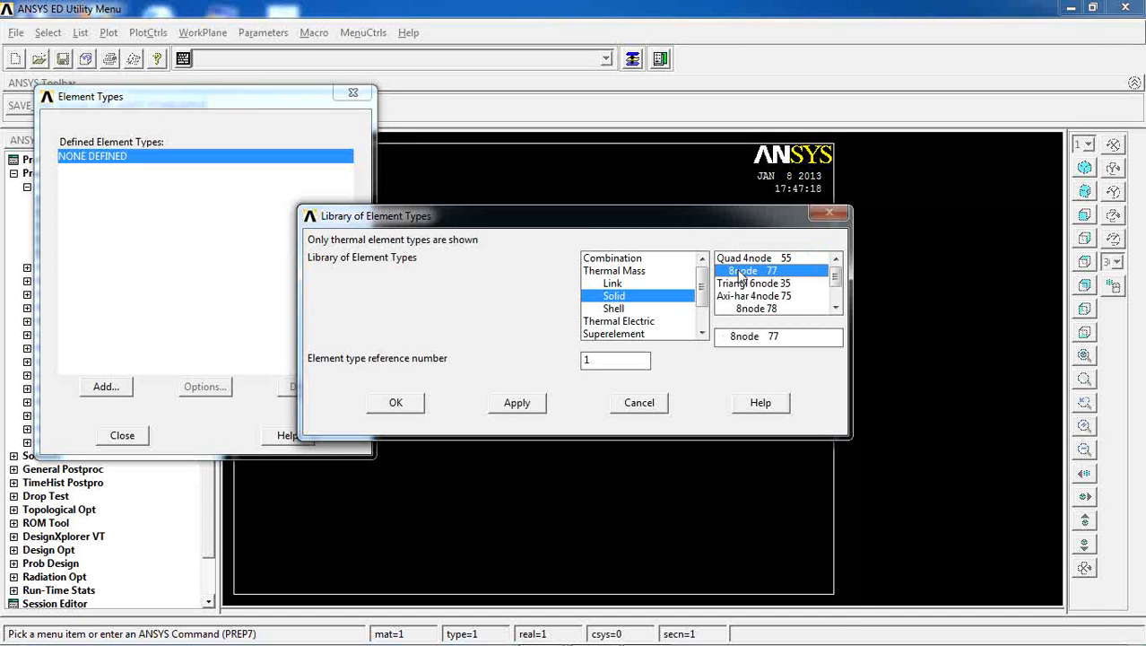
click(415, 406)
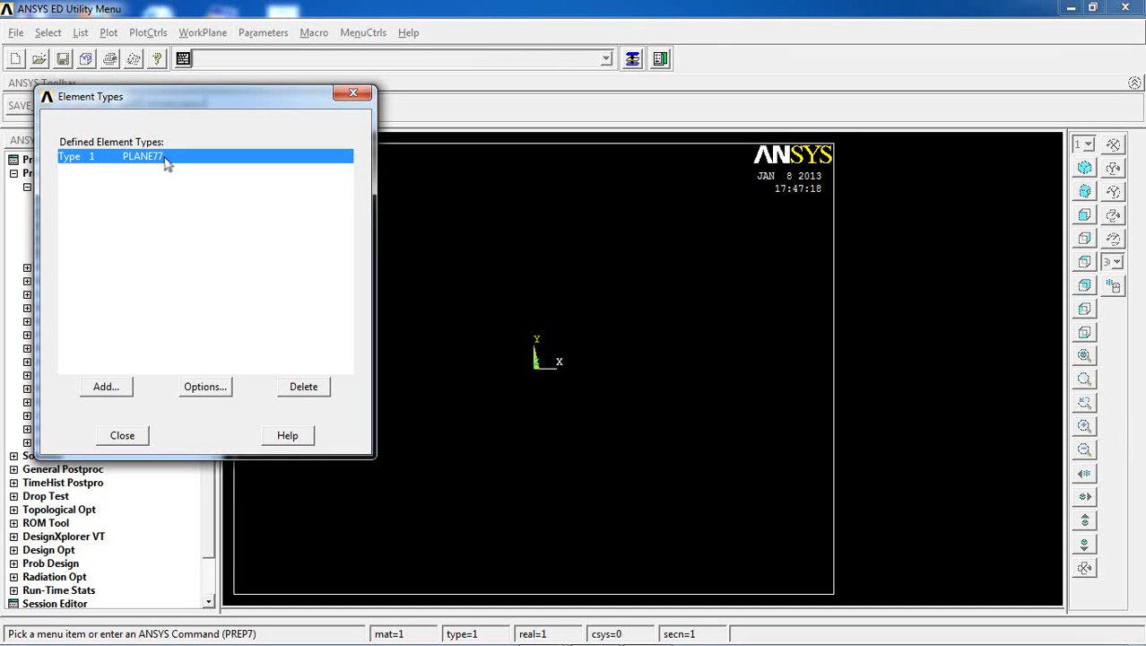
Set the PLANE77 element options to a Consistent specific heat matrix and Plane element behavior, and finish the element type definition.
click(214, 389)
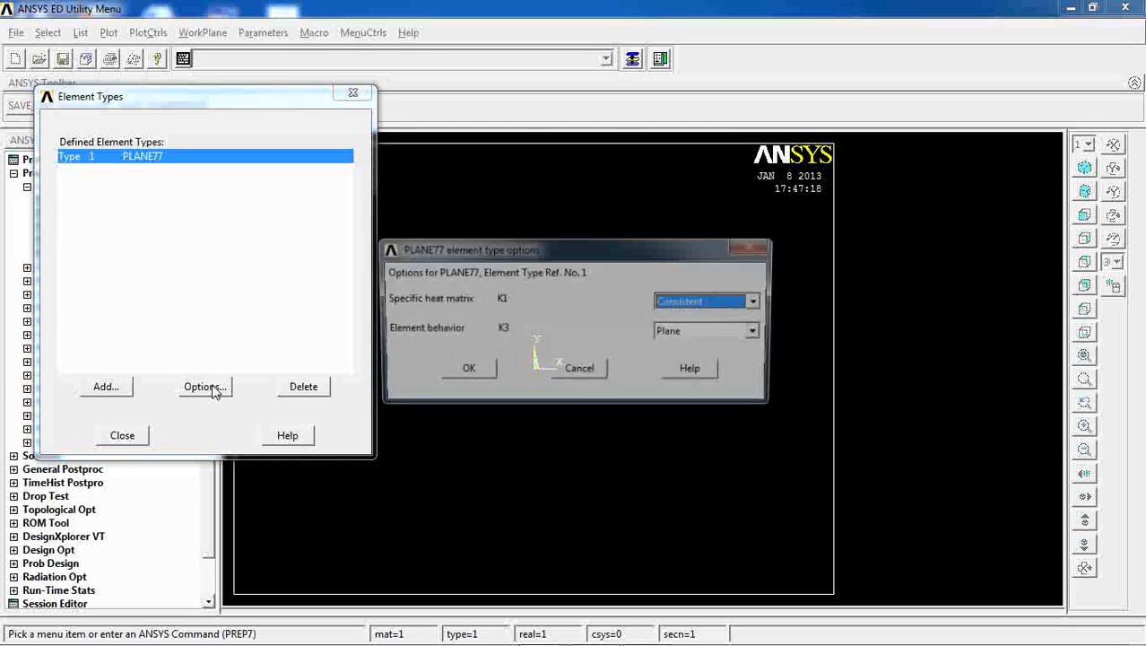
click(682, 305)
click(687, 314)
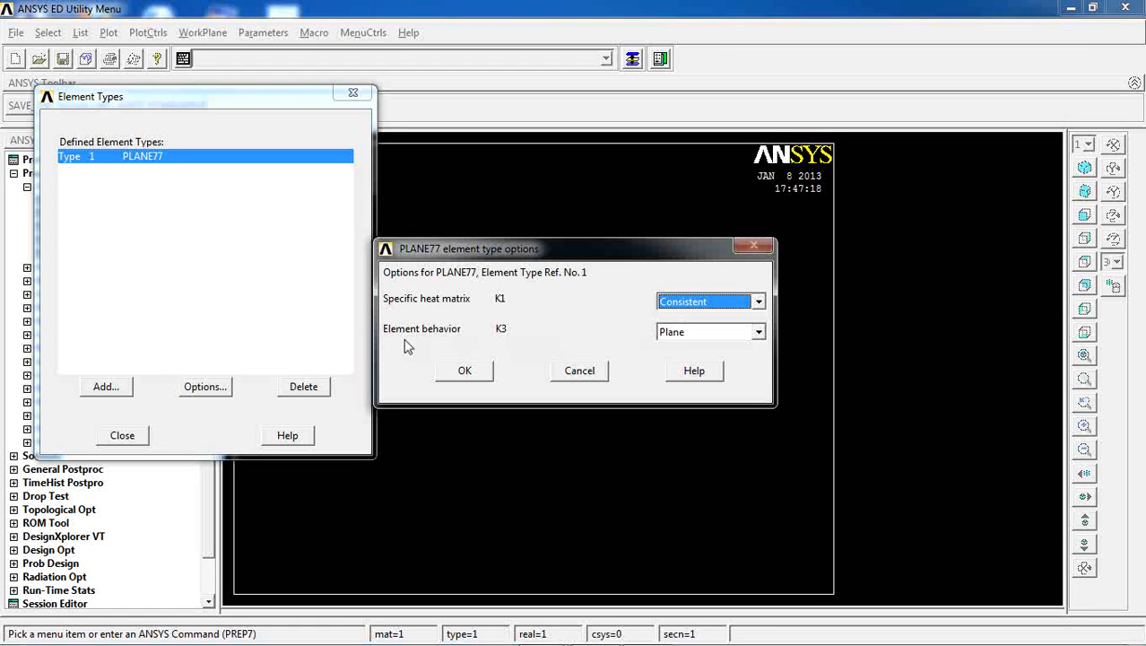
click(675, 337)
click(675, 344)
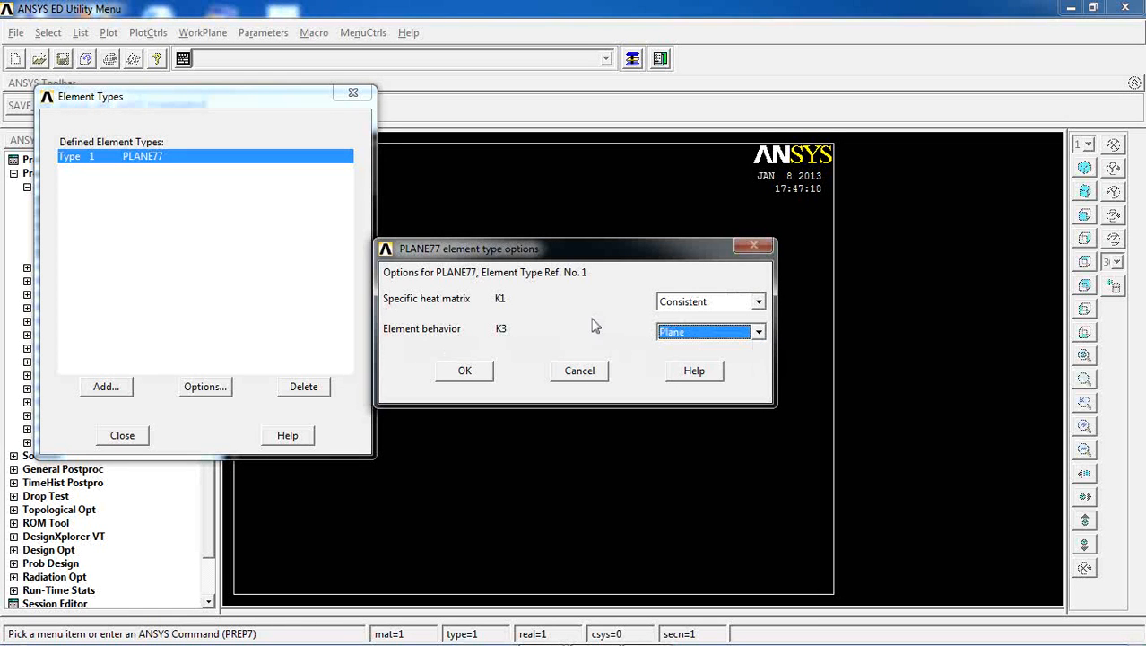
click(467, 370)
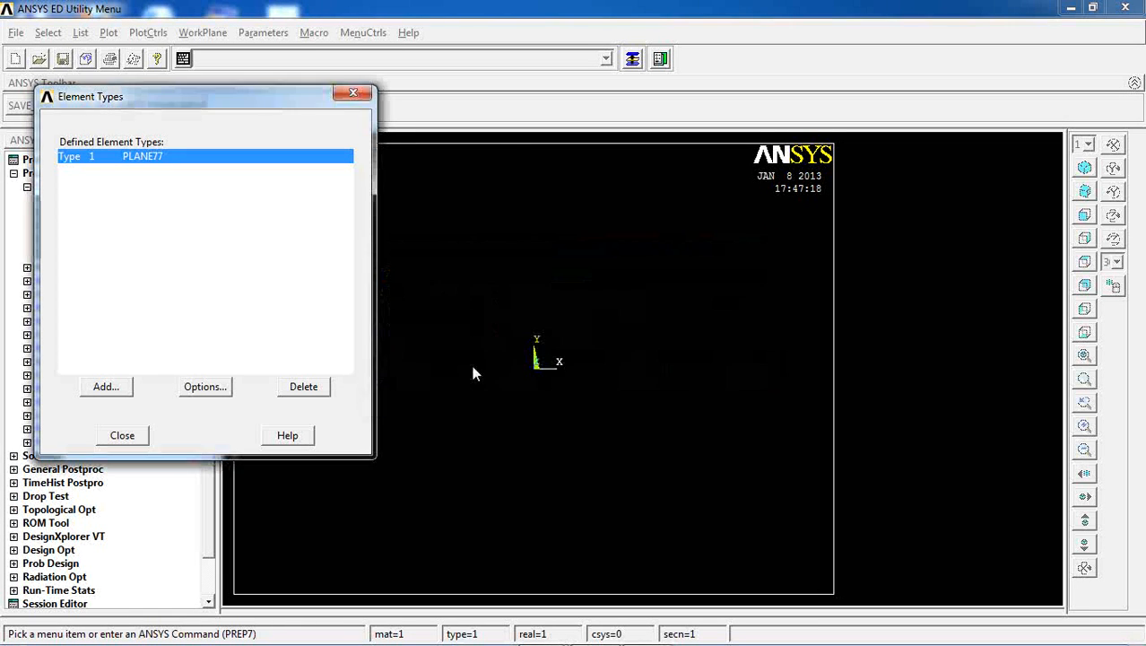
click(136, 442)
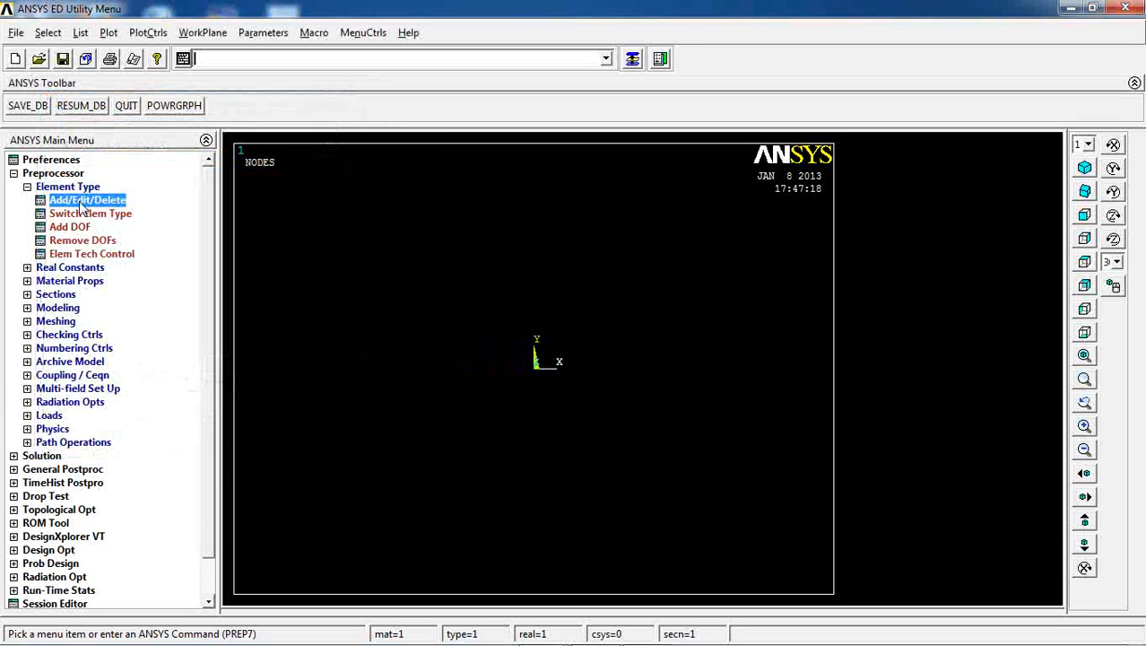
click(72, 188)
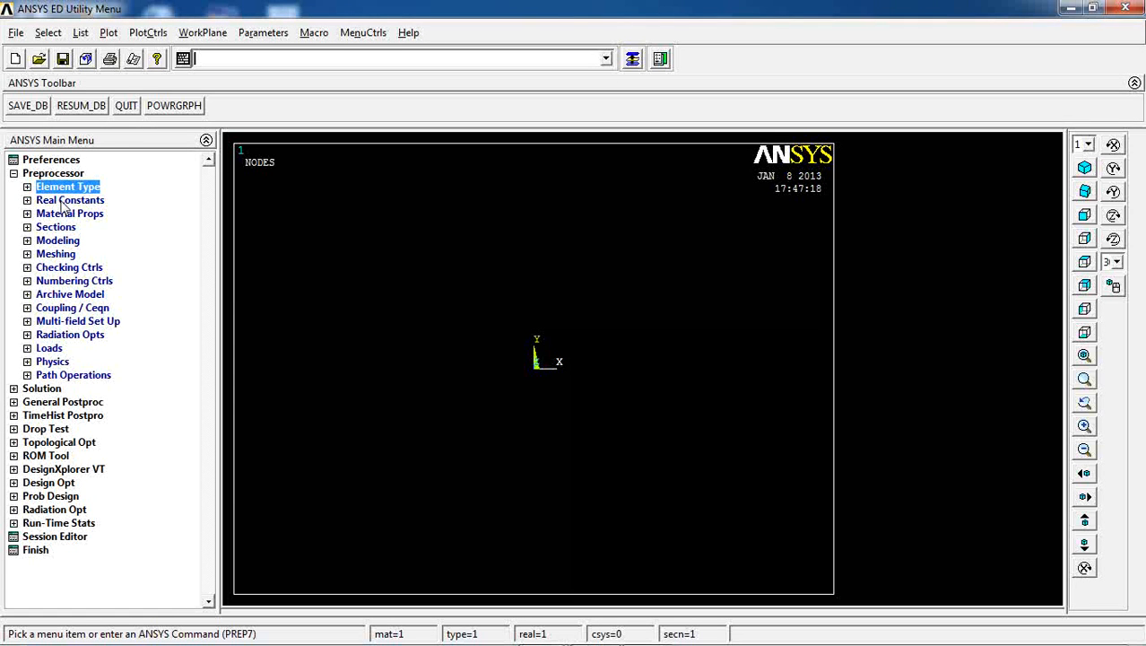
Try to add a real constant set for the PLANE77 element type.
click(62, 201)
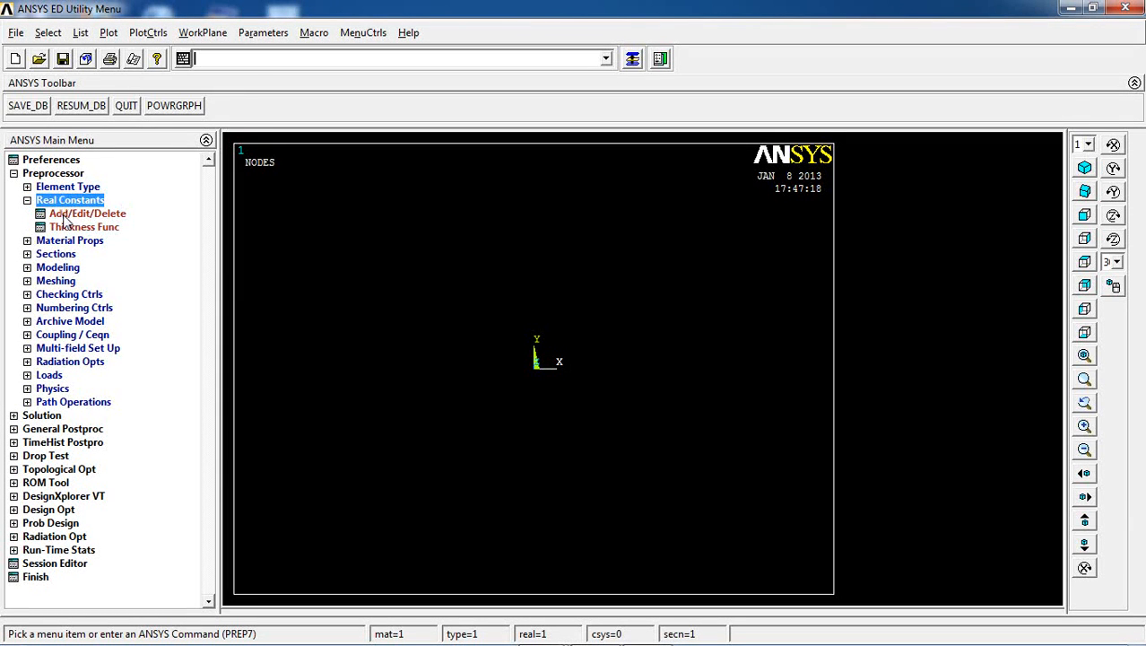
click(65, 215)
click(105, 373)
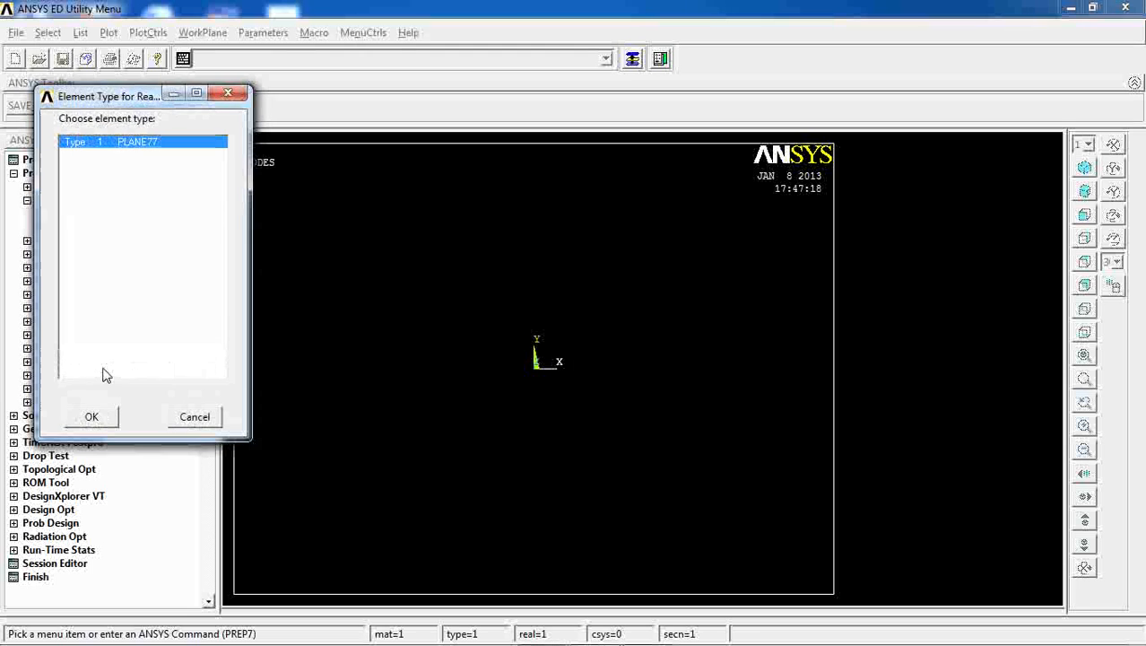
click(92, 418)
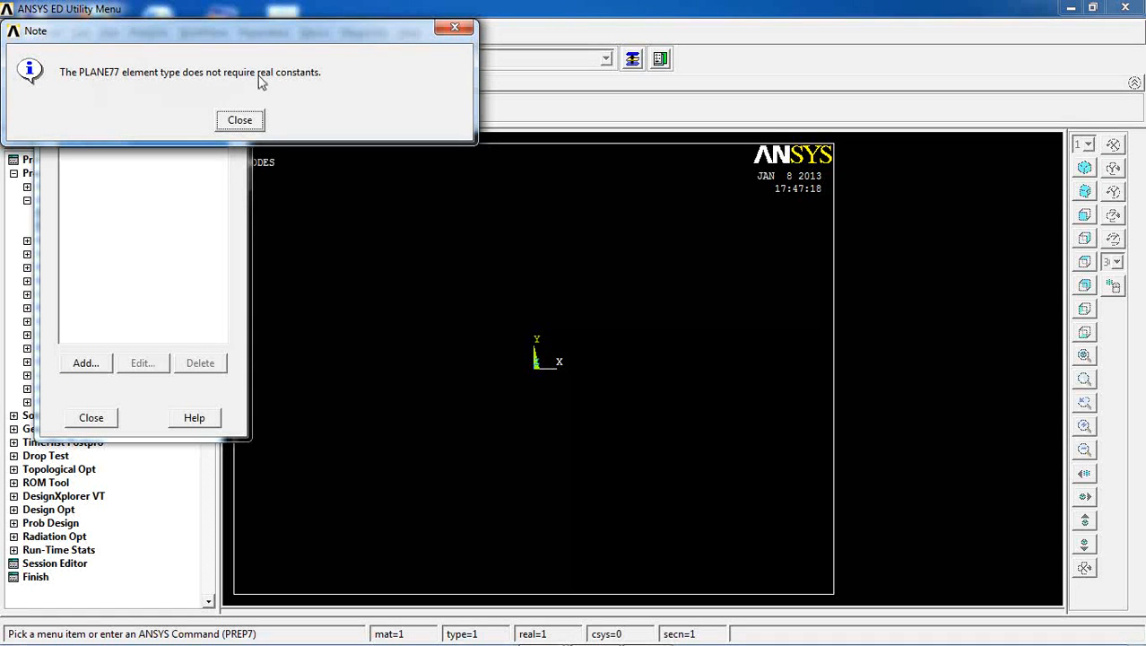
click(239, 120)
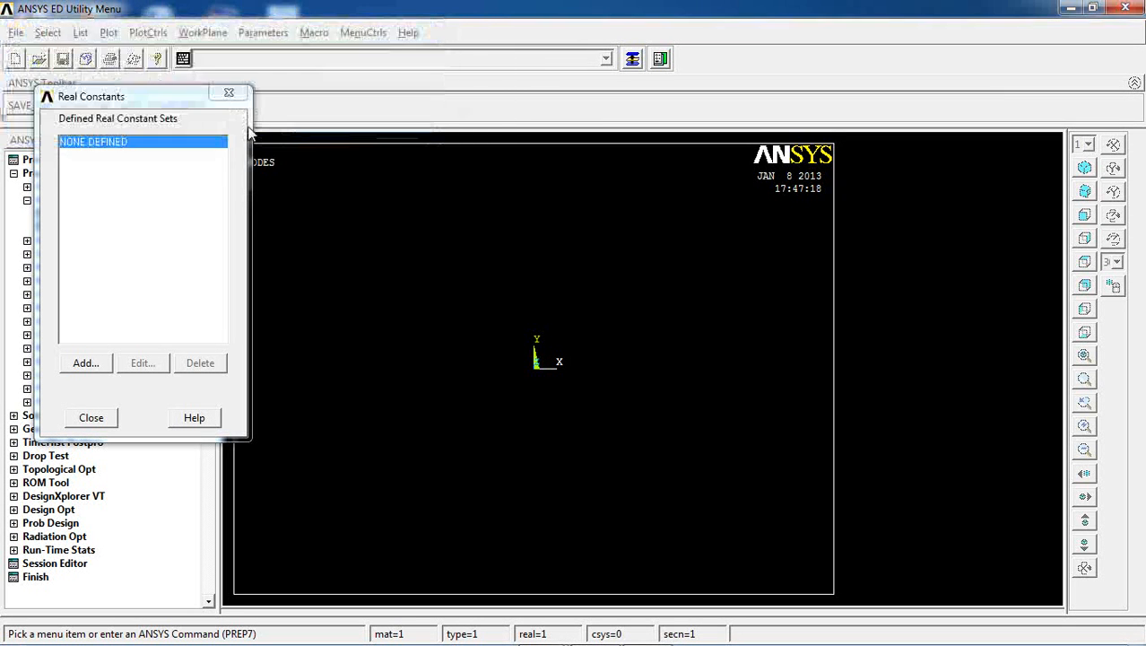
click(81, 420)
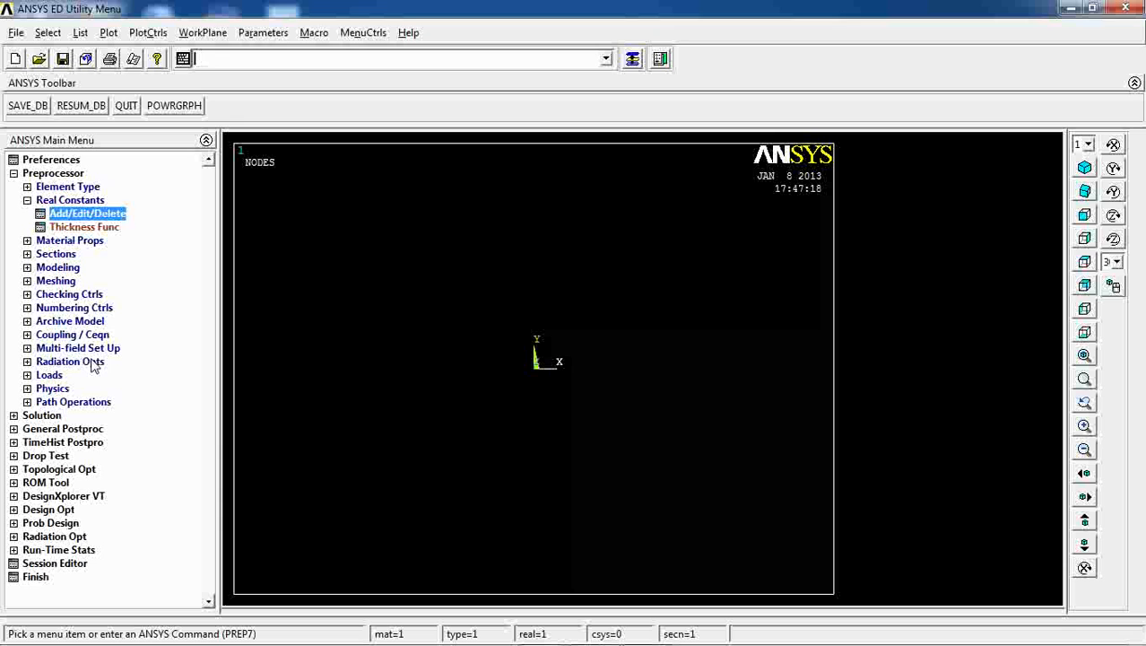
click(49, 201)
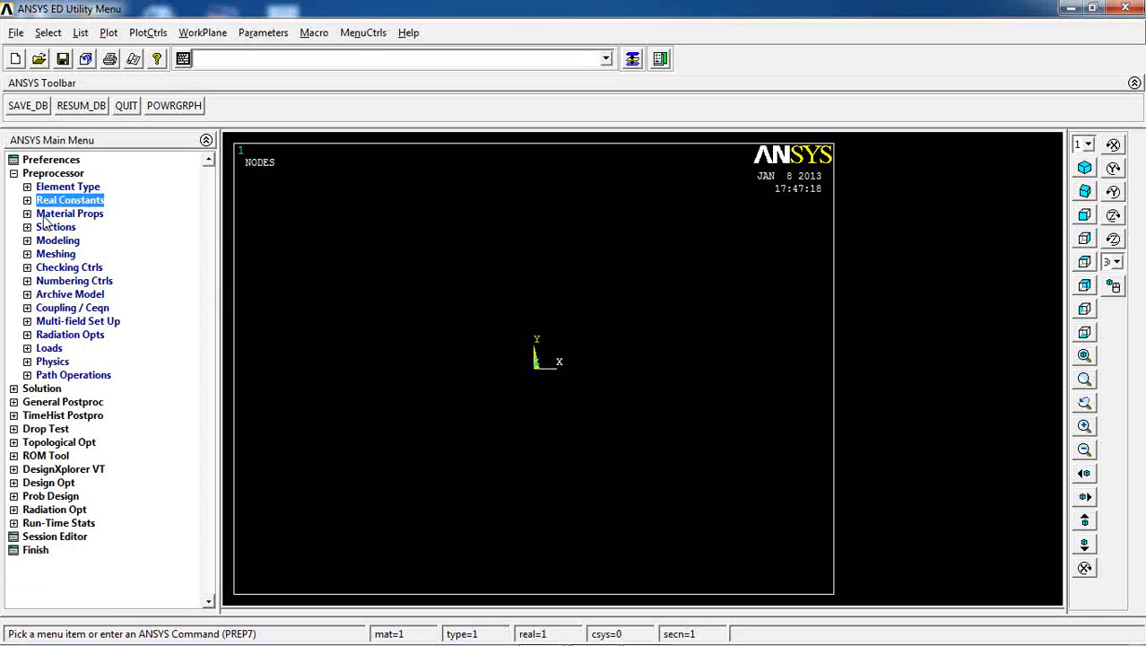
Define isotropic thermal conductivity for material model 1 with KXX set to 100.
click(49, 215)
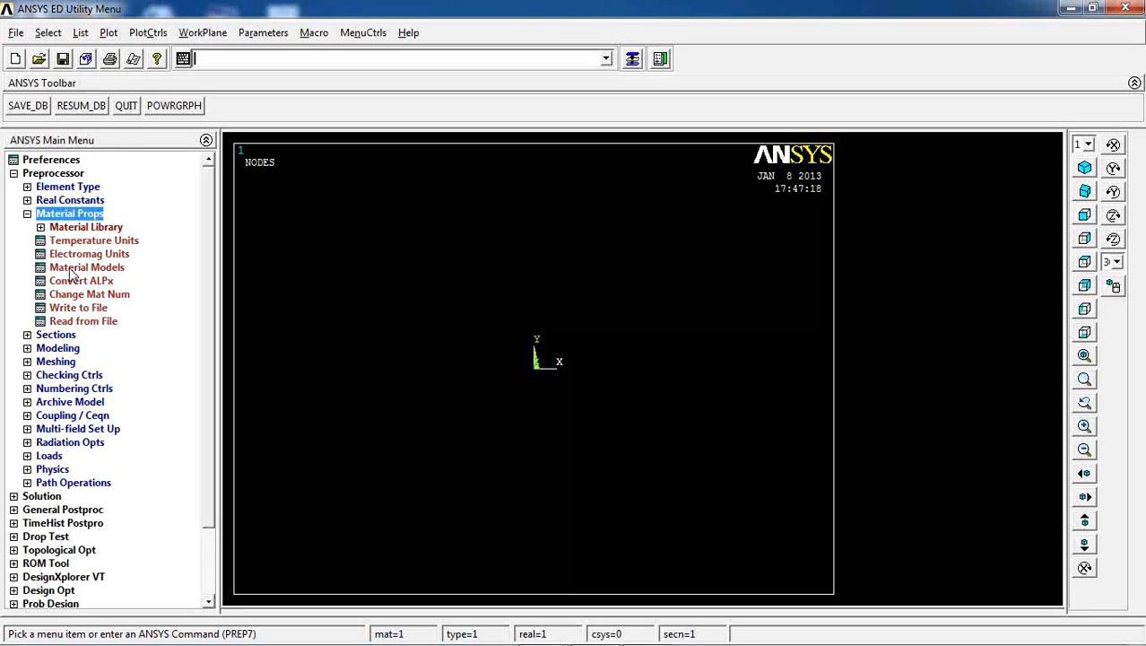
double_click(71, 269)
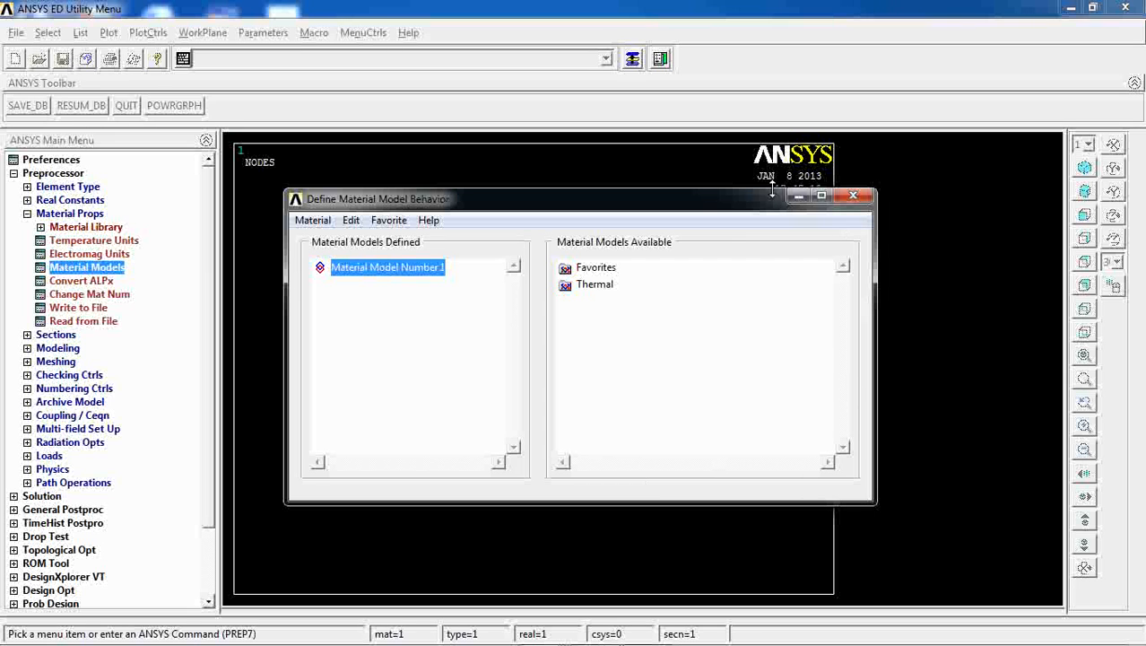
click(584, 289)
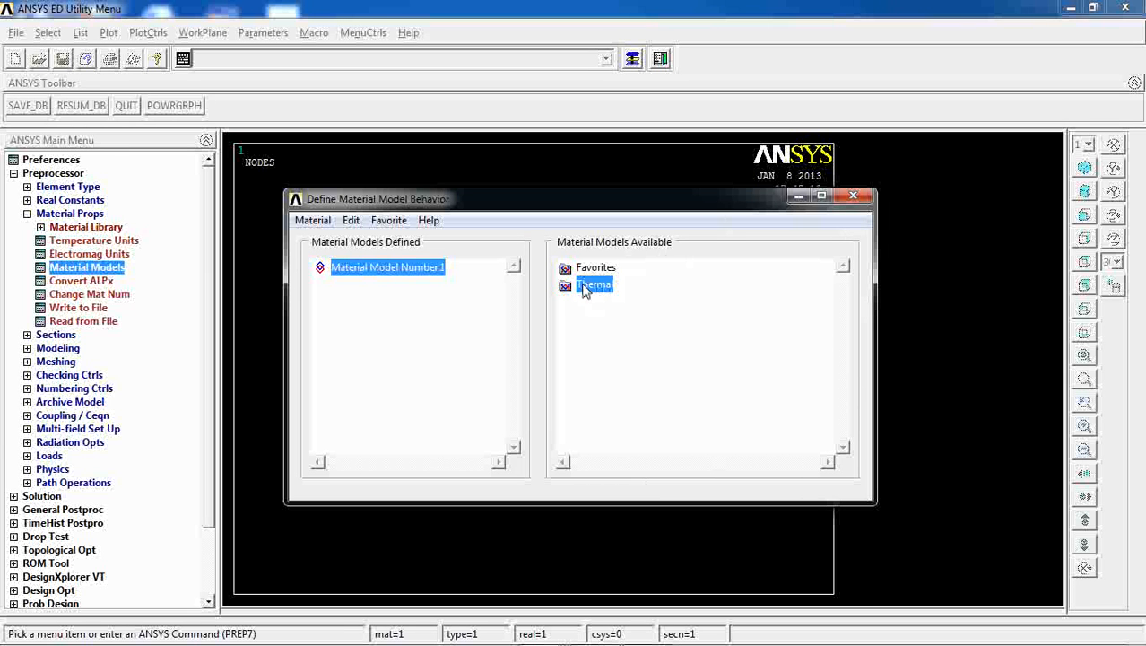
double_click(584, 289)
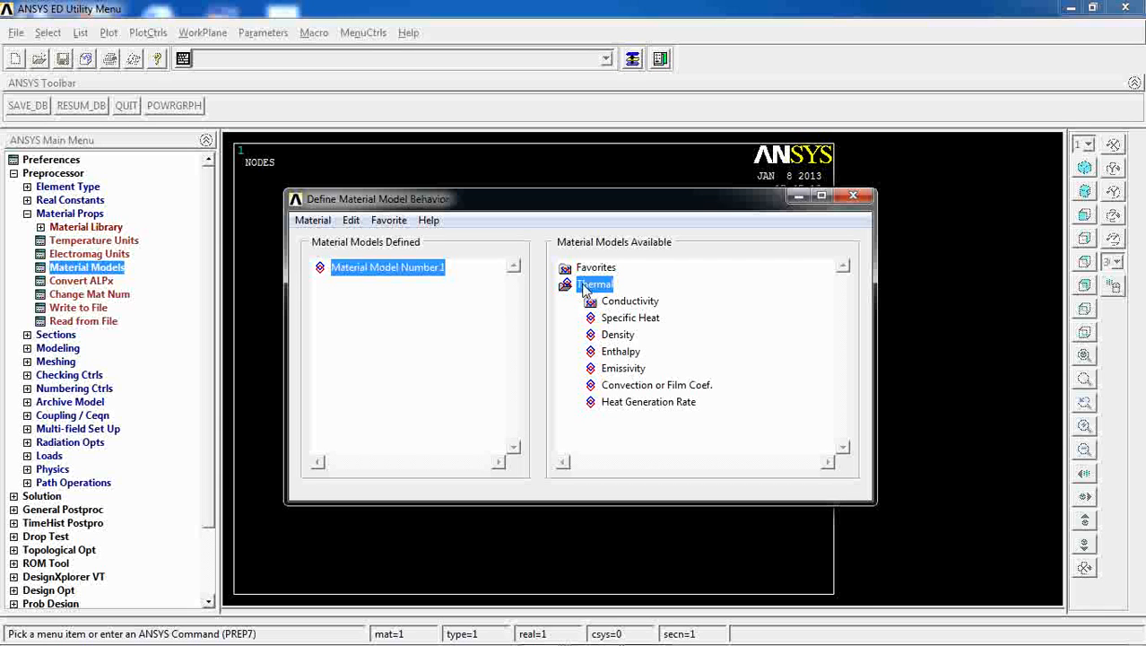
double_click(628, 302)
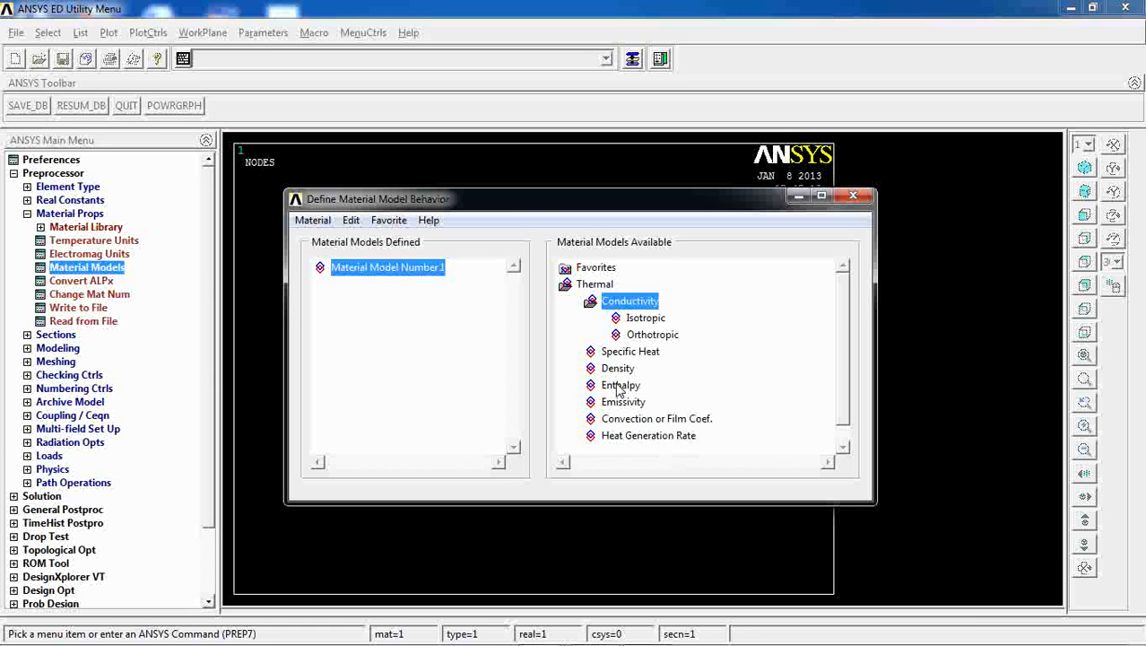
click(642, 319)
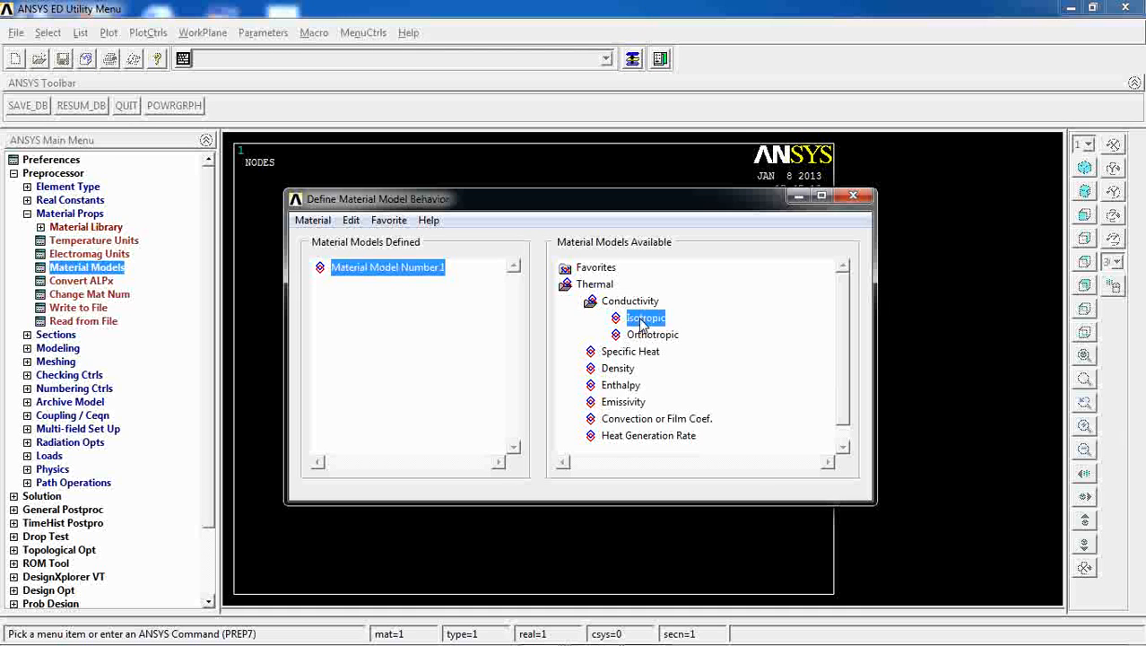
double_click(642, 320)
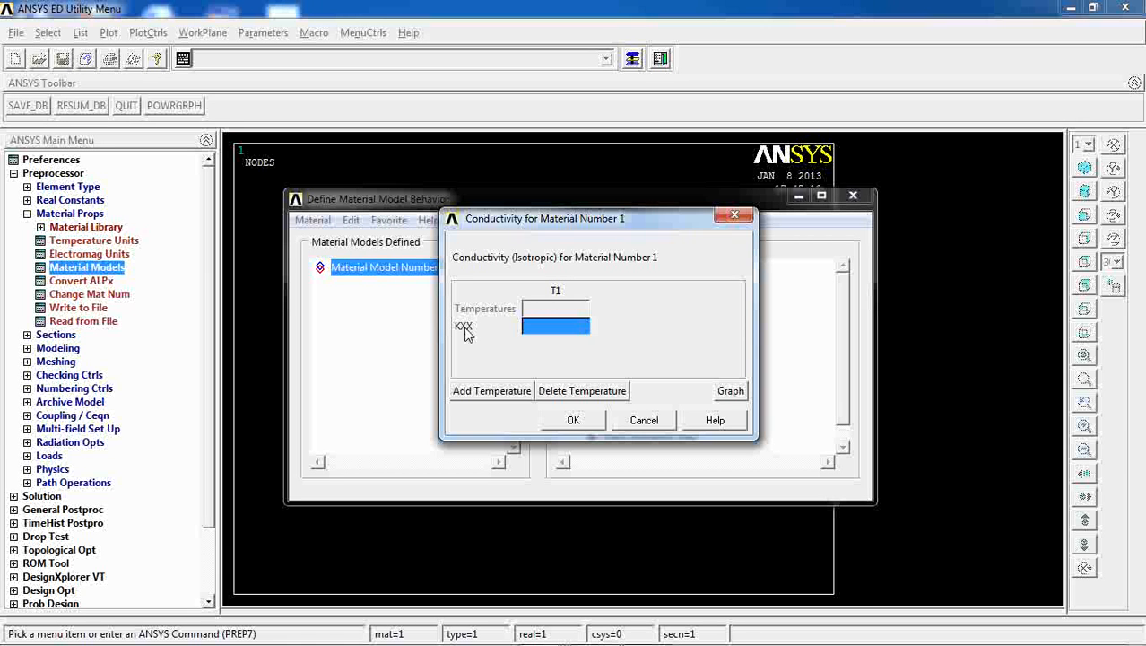
text(100)
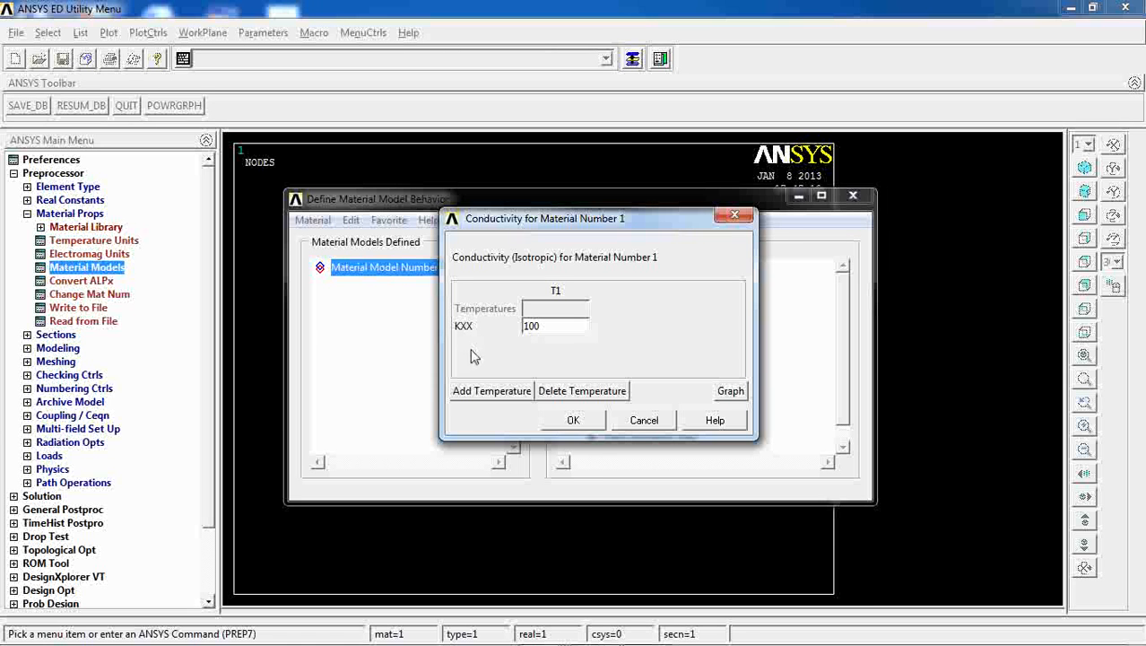
click(584, 427)
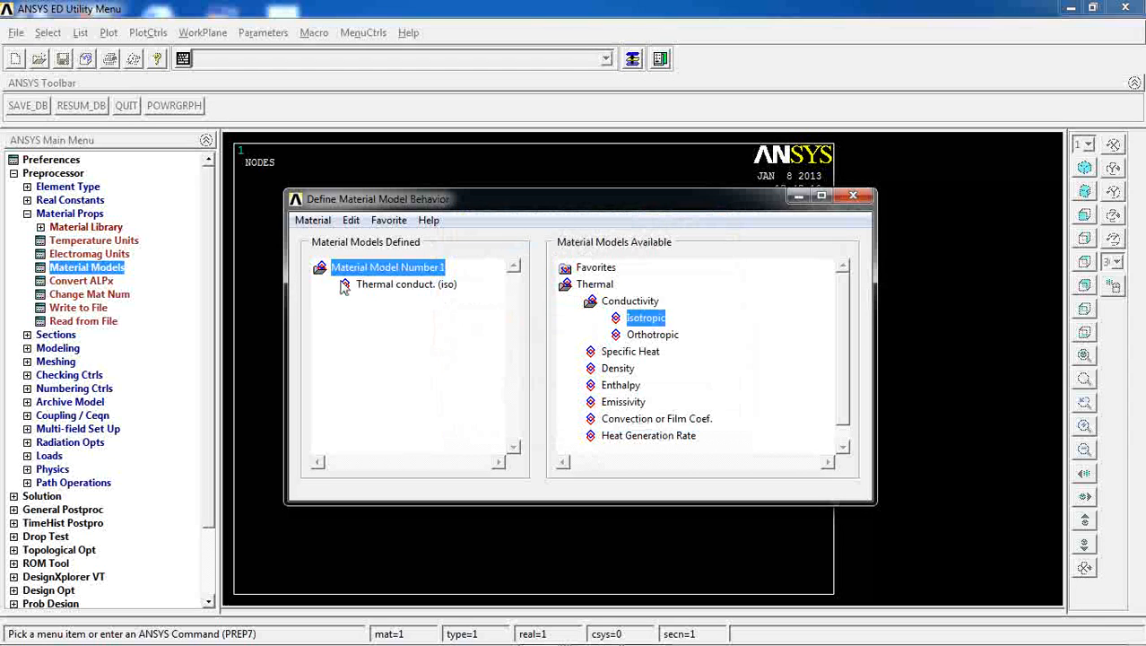
click(371, 285)
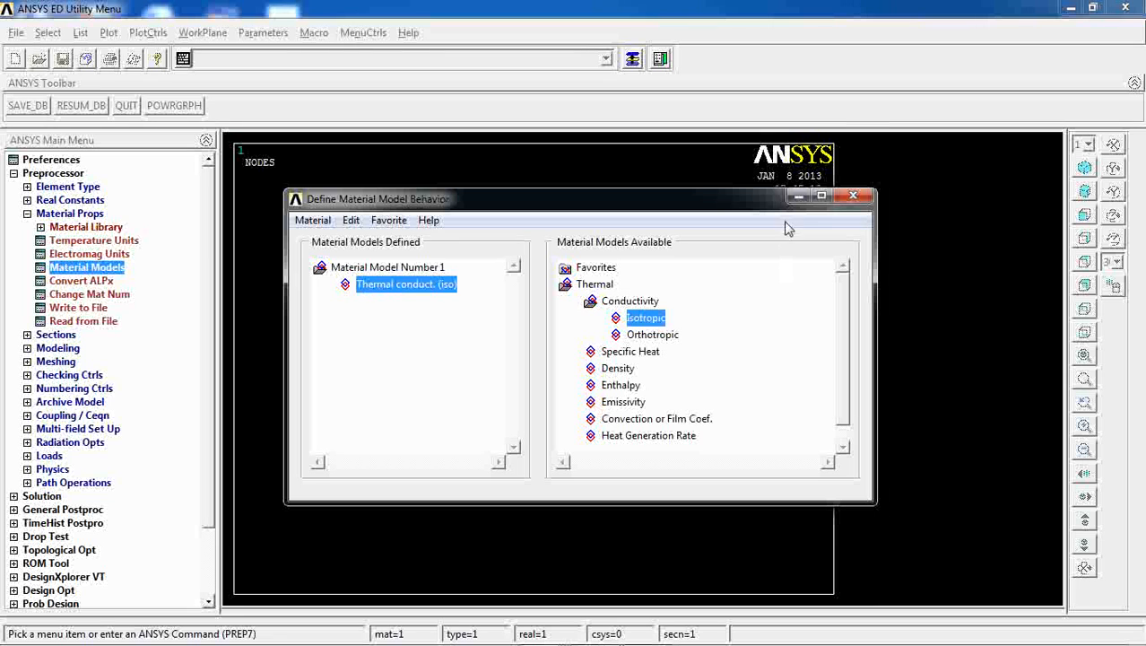
click(853, 194)
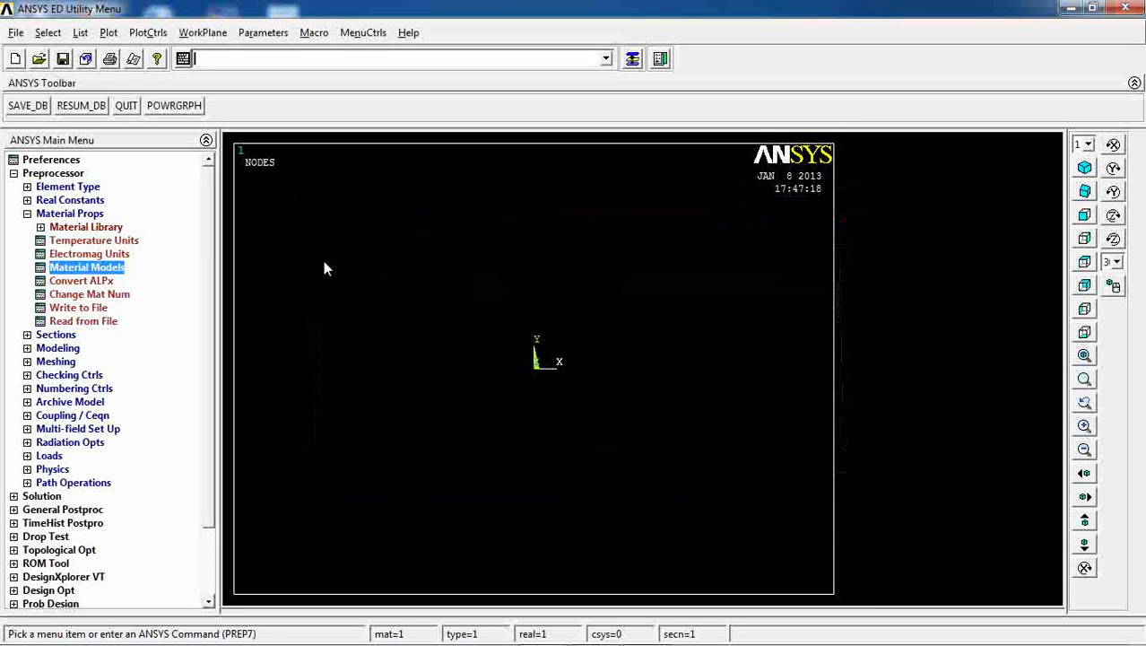
click(56, 216)
Create a rectangle area by dimensions starting at the origin, with Y-coordinates 0 and 5 and twice as wide in X.
click(56, 241)
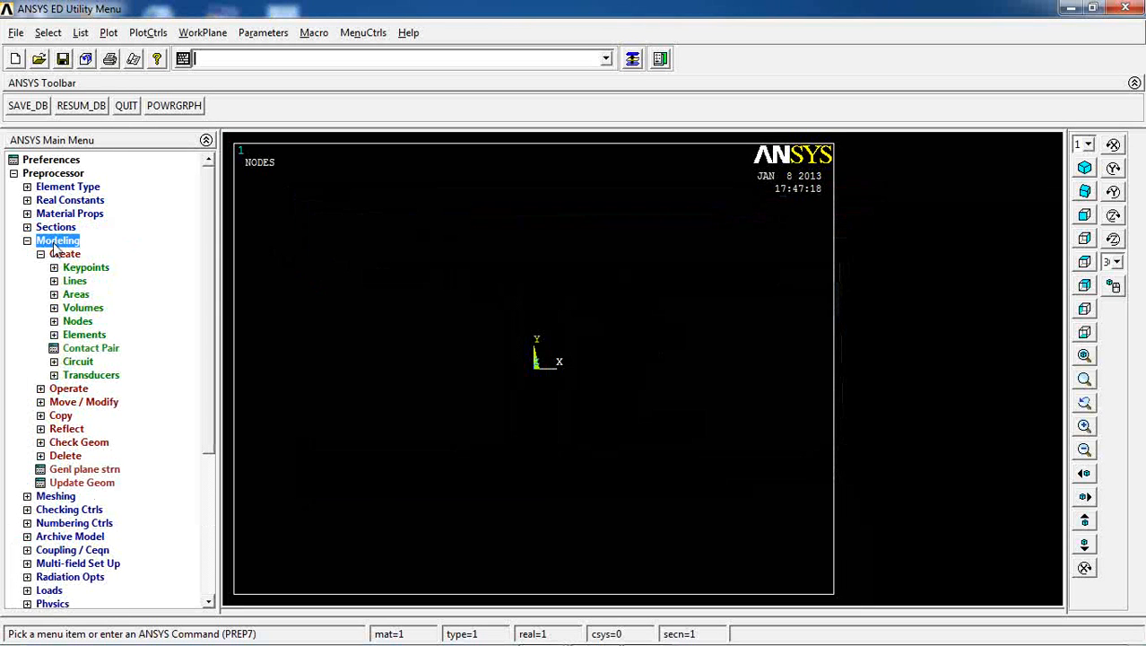
click(77, 296)
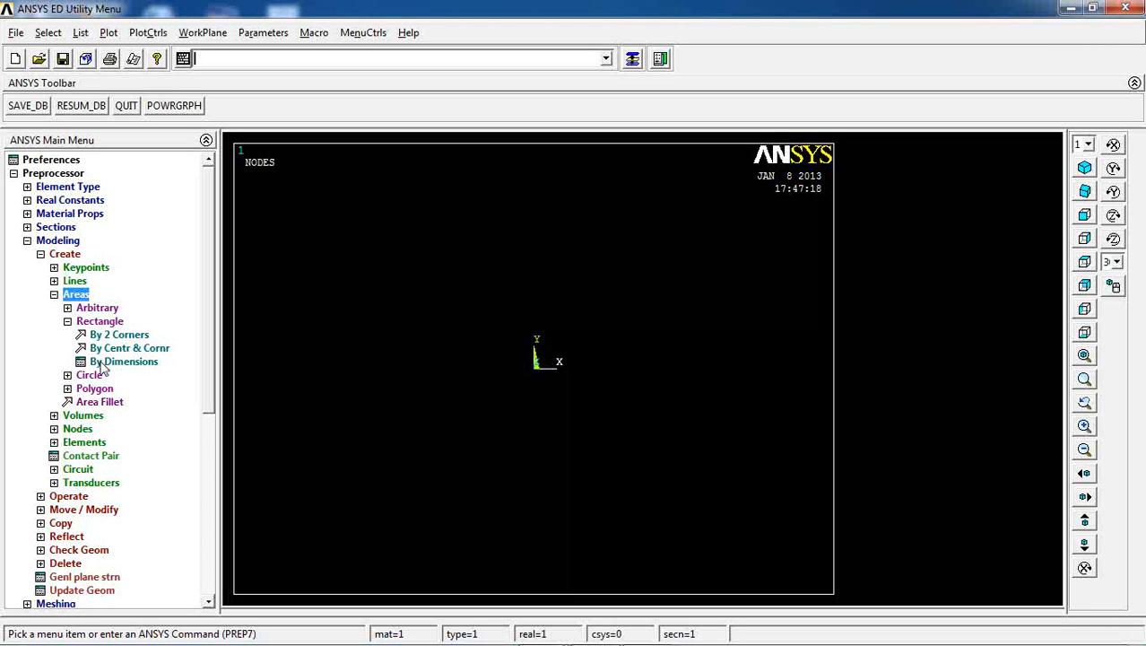
click(104, 362)
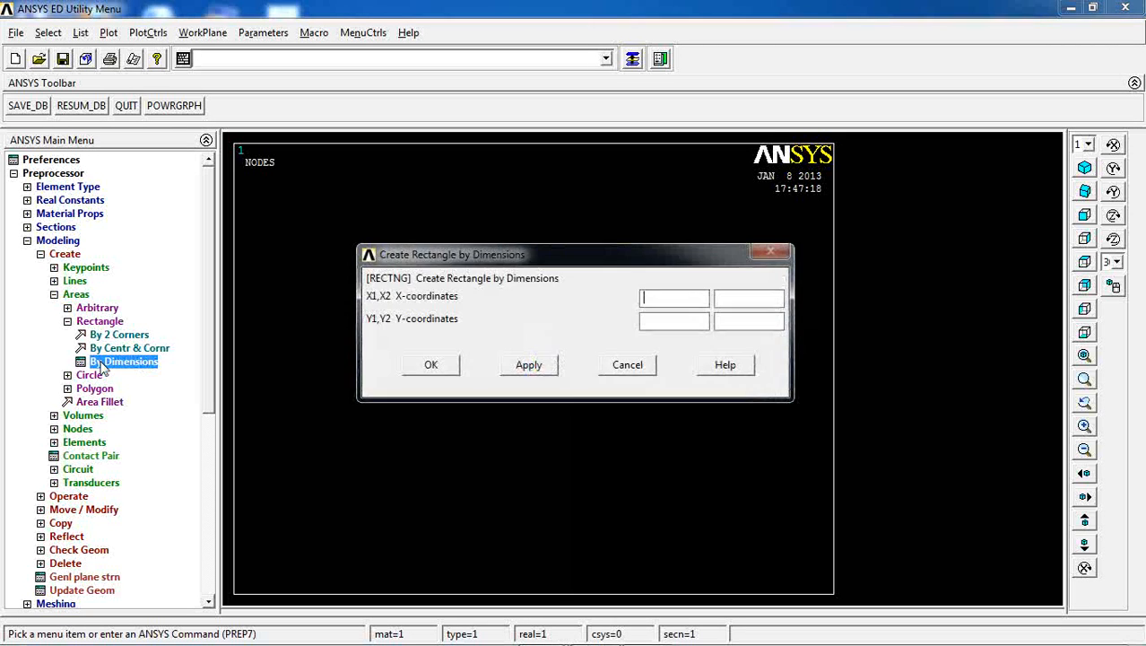
drag(484, 261, 451, 376)
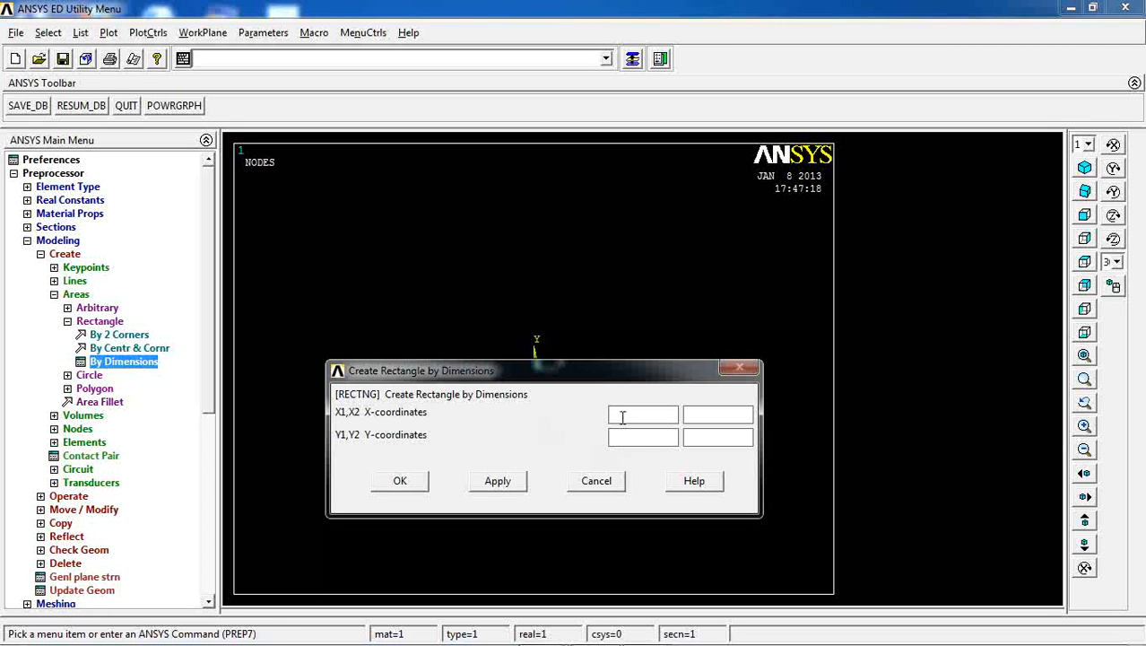
click(697, 415)
click(618, 415)
click(616, 436)
text(0)
click(688, 436)
text(5)
click(400, 481)
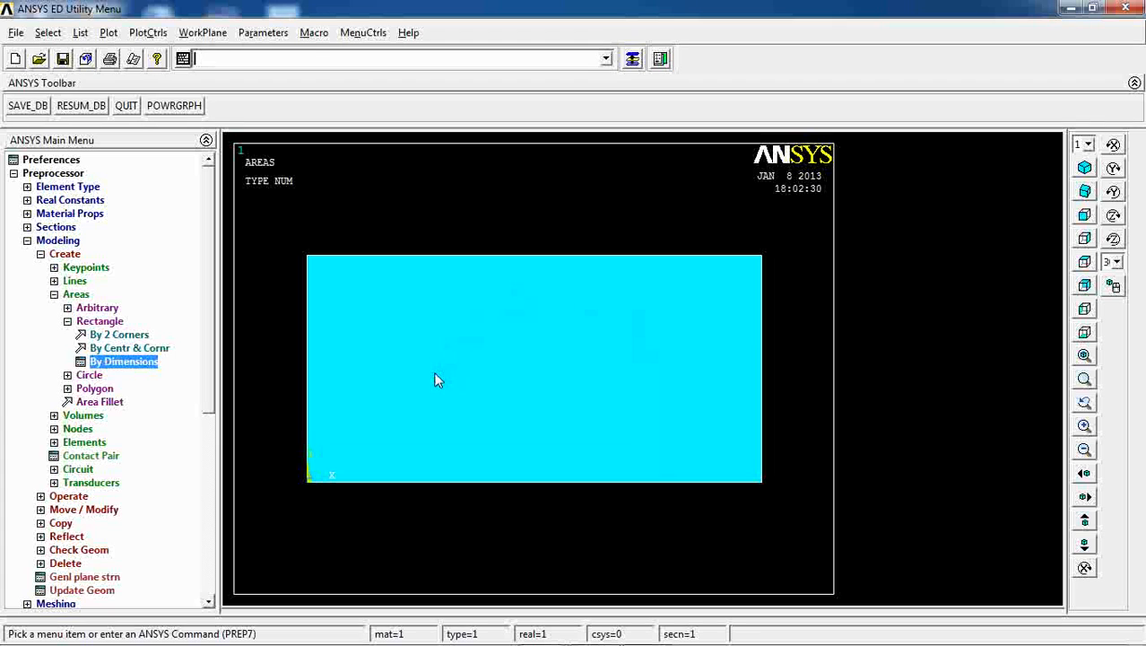
Set the manual mesh size of the rectangle's top and bottom lines to 10 element divisions.
click(100, 321)
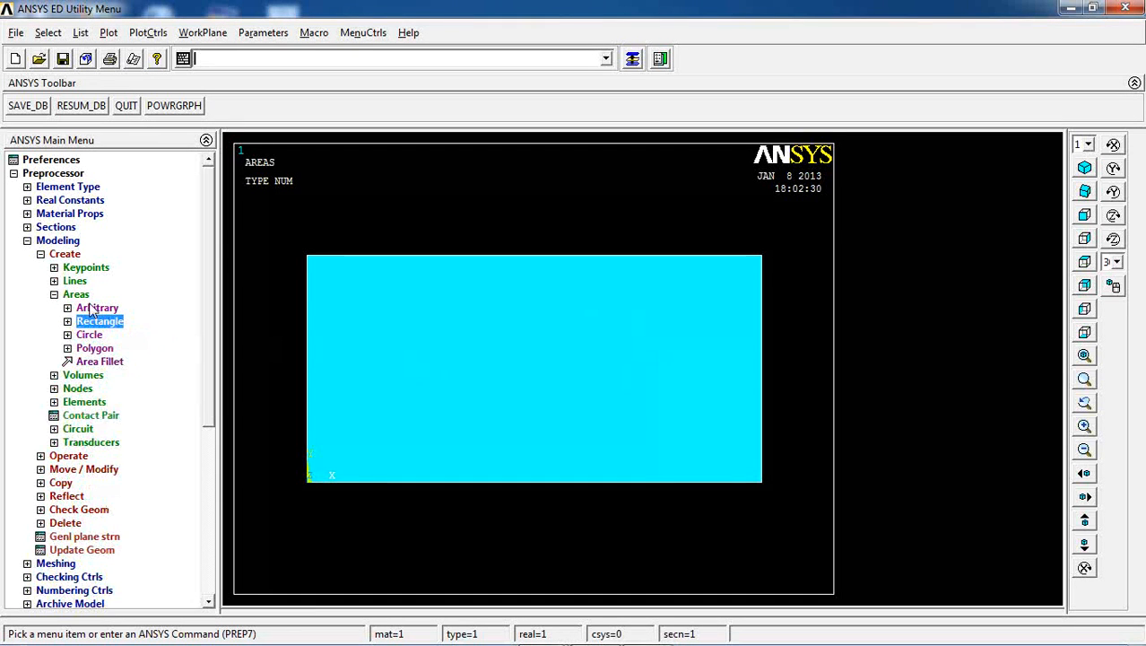
click(76, 295)
click(63, 255)
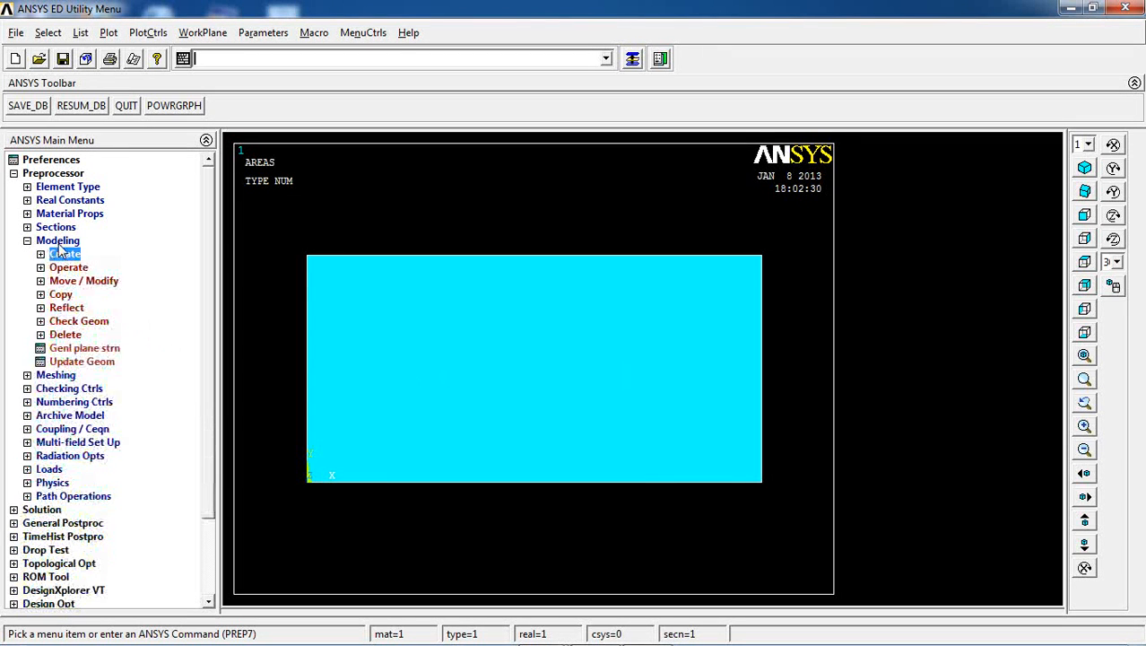
click(59, 241)
click(56, 254)
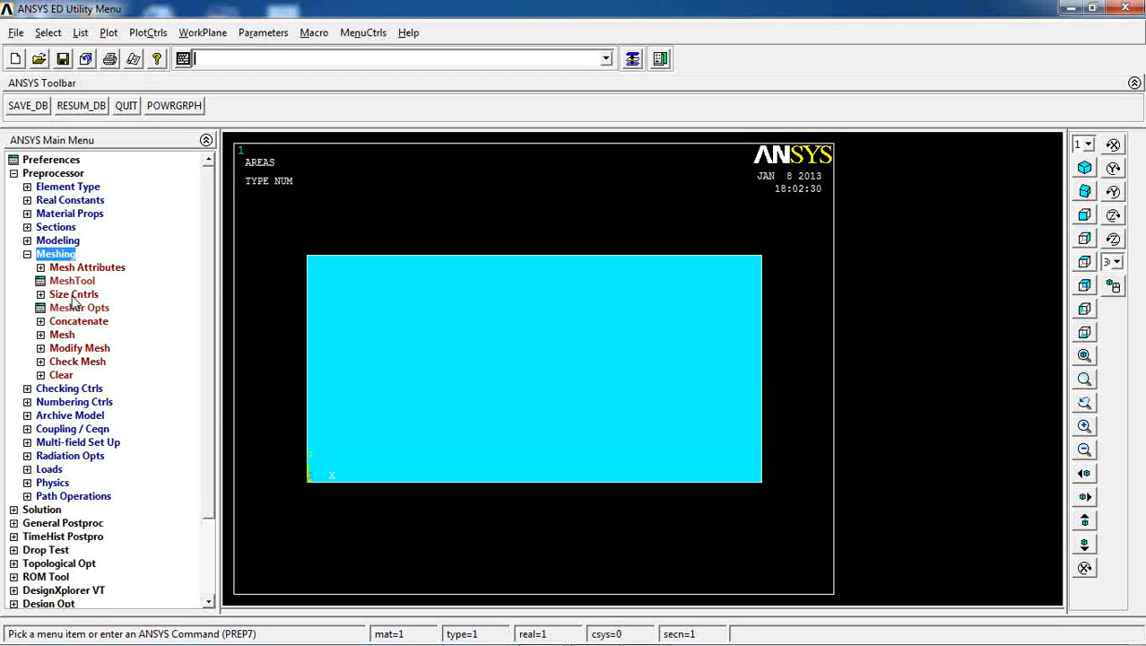
click(73, 295)
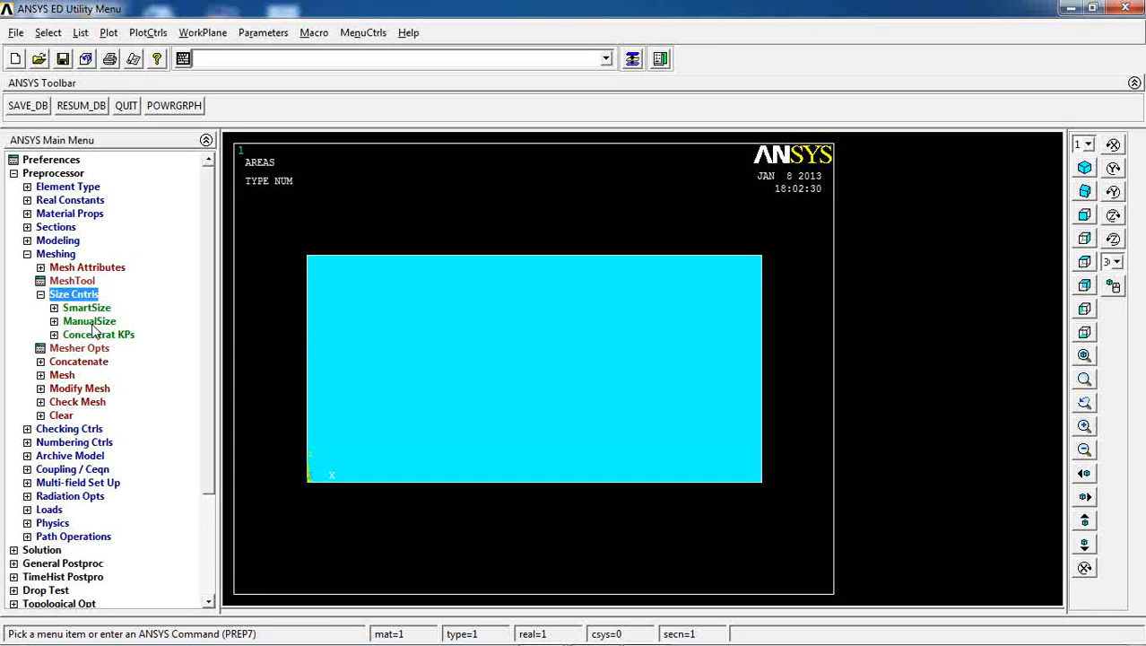
click(91, 323)
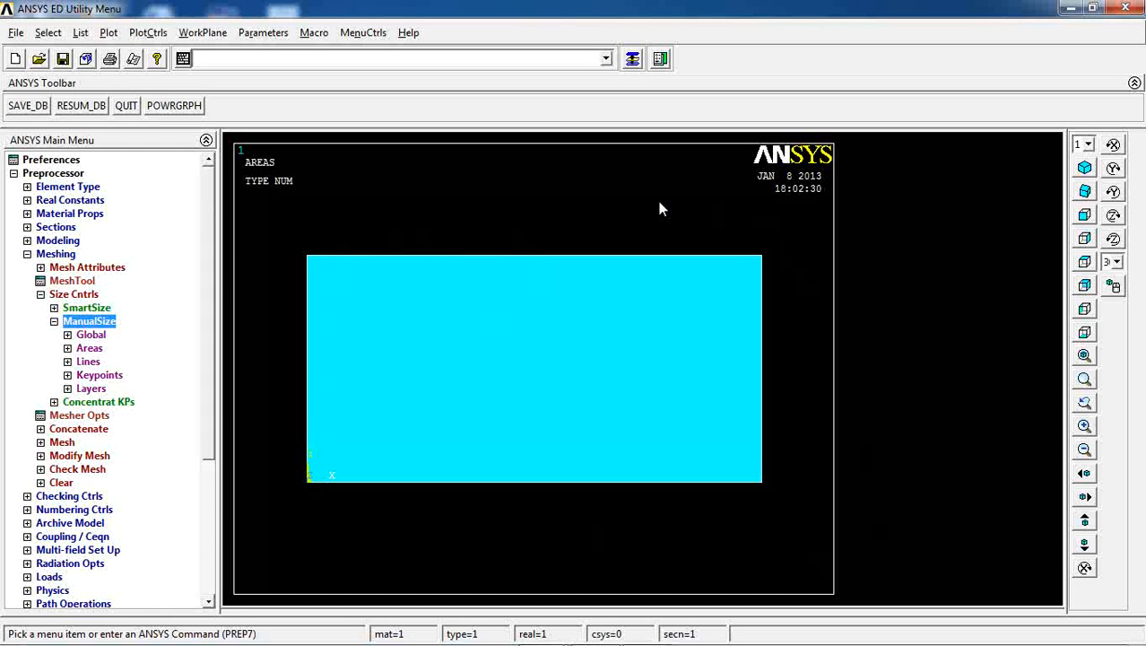
click(88, 361)
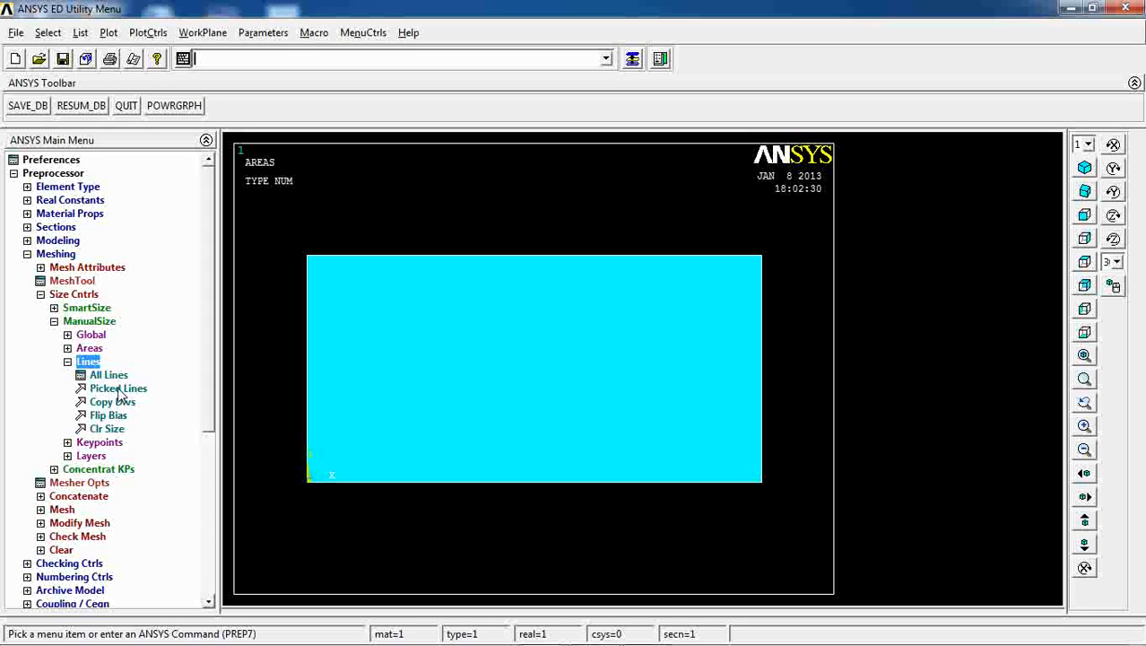
click(118, 389)
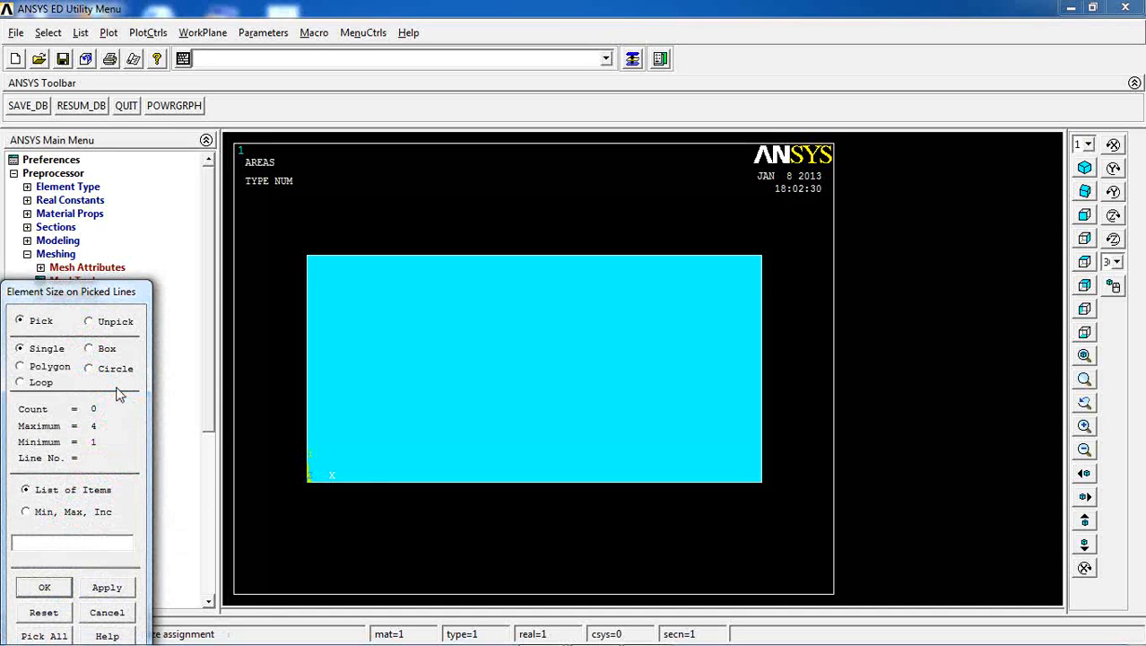
click(391, 489)
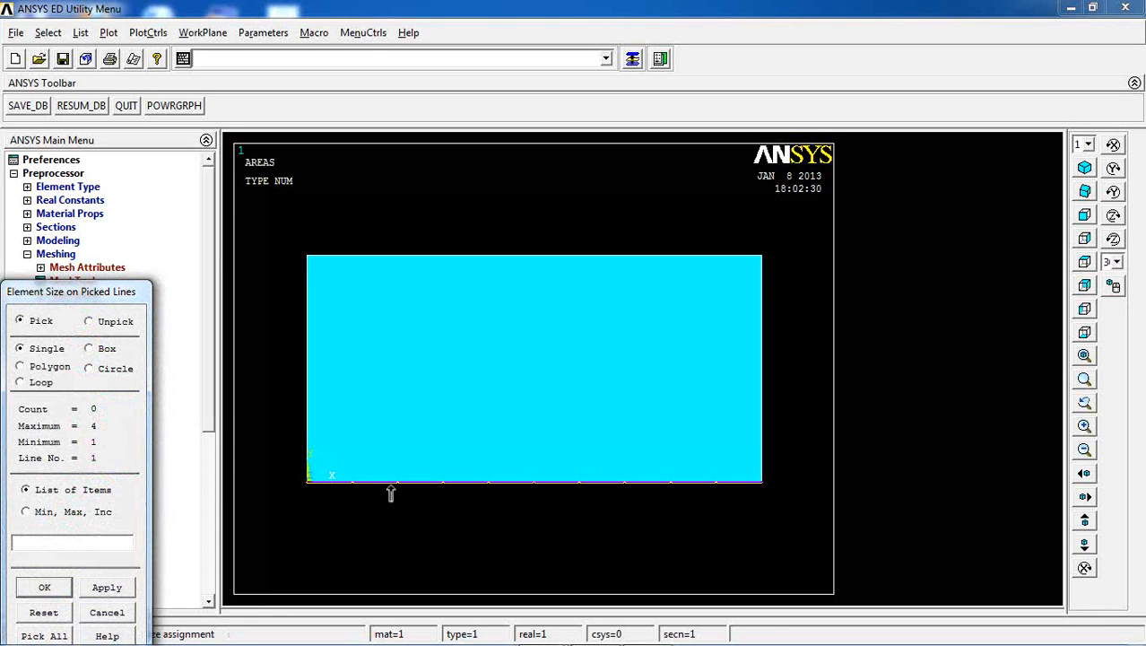
click(466, 261)
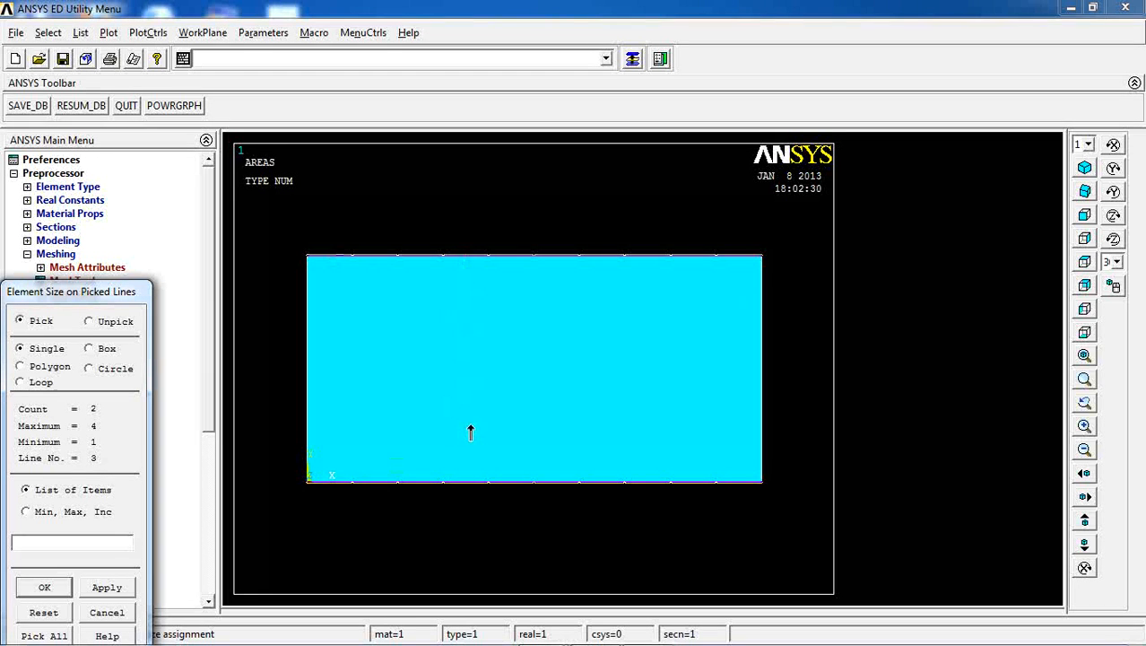
click(106, 588)
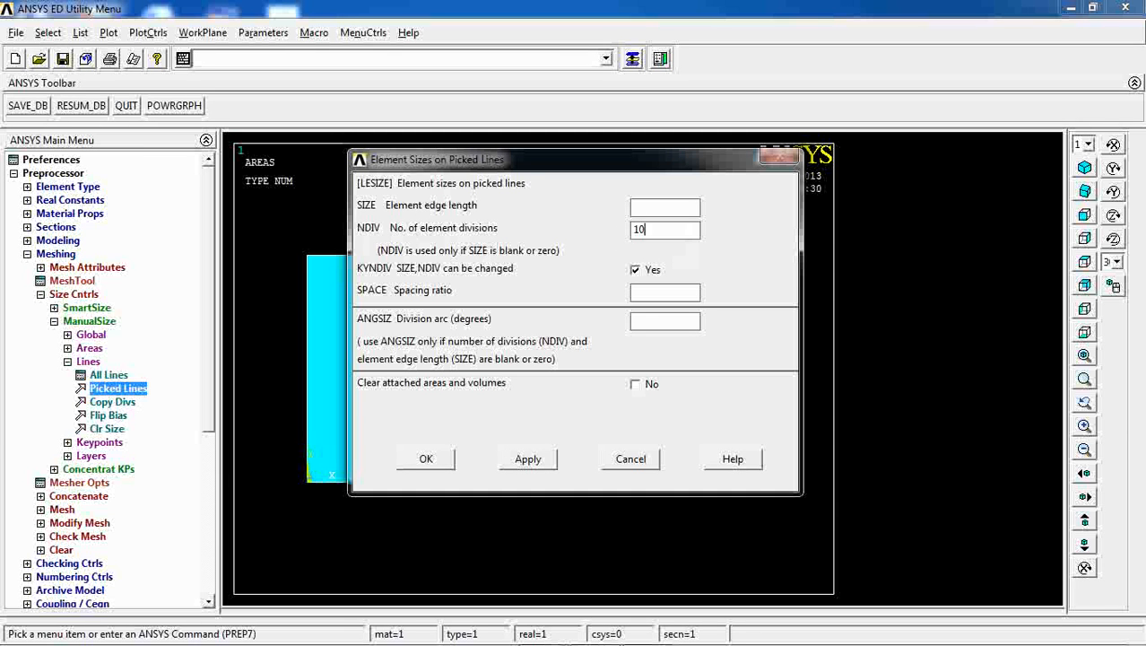
click(515, 461)
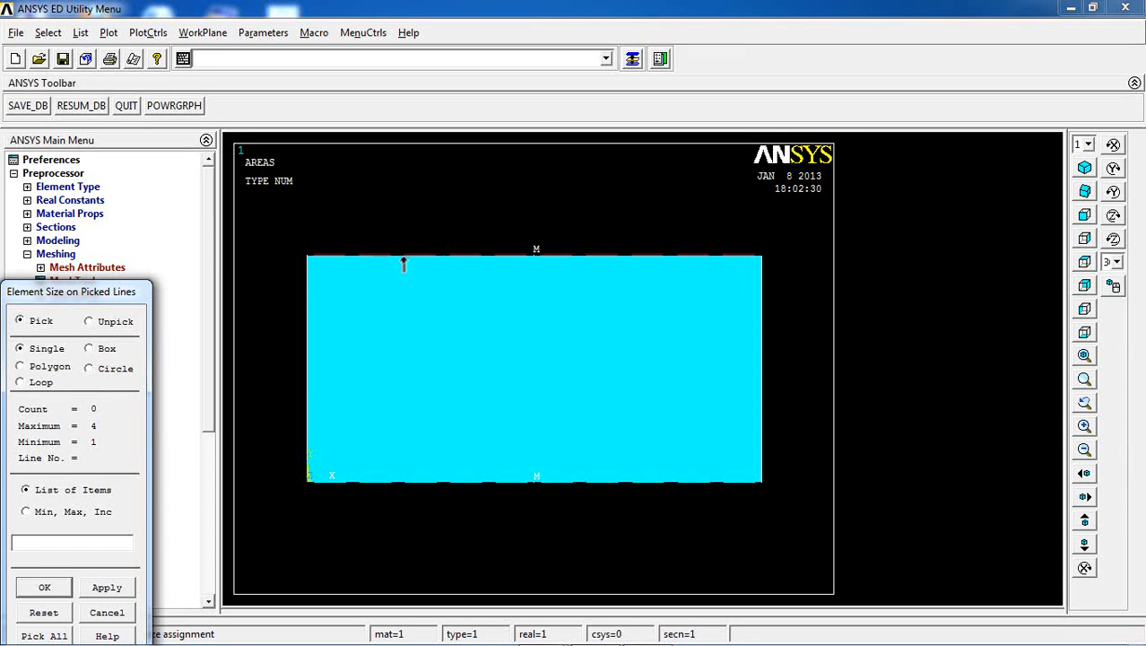
Set the manual mesh size of the rectangle's left and right lines to 5 element divisions.
click(306, 368)
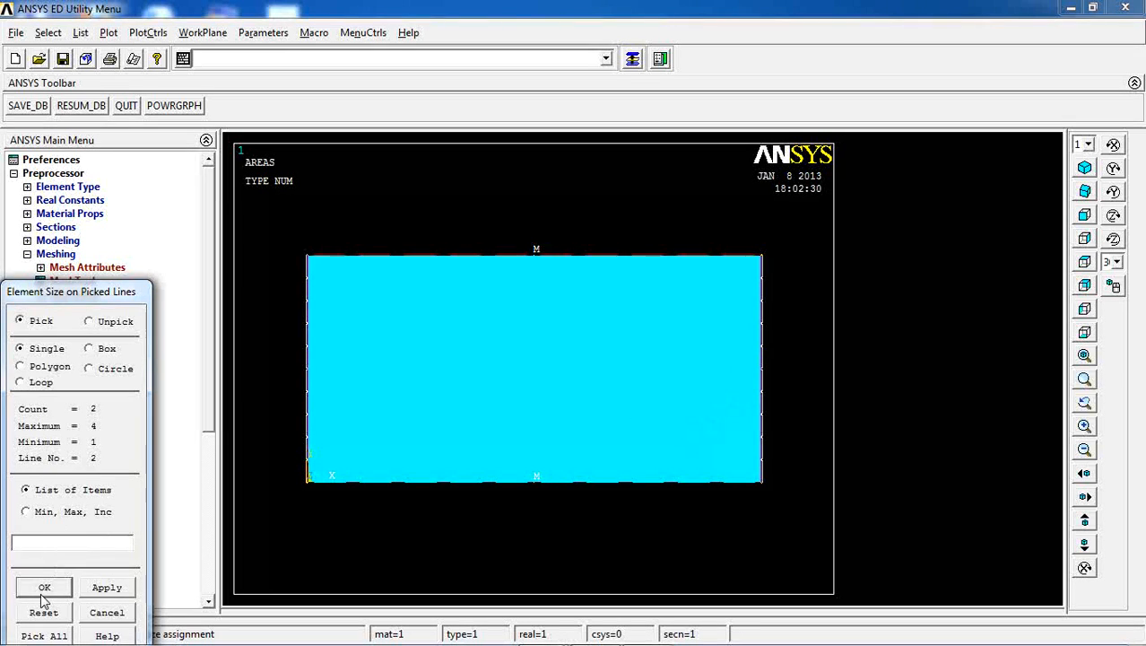
click(43, 589)
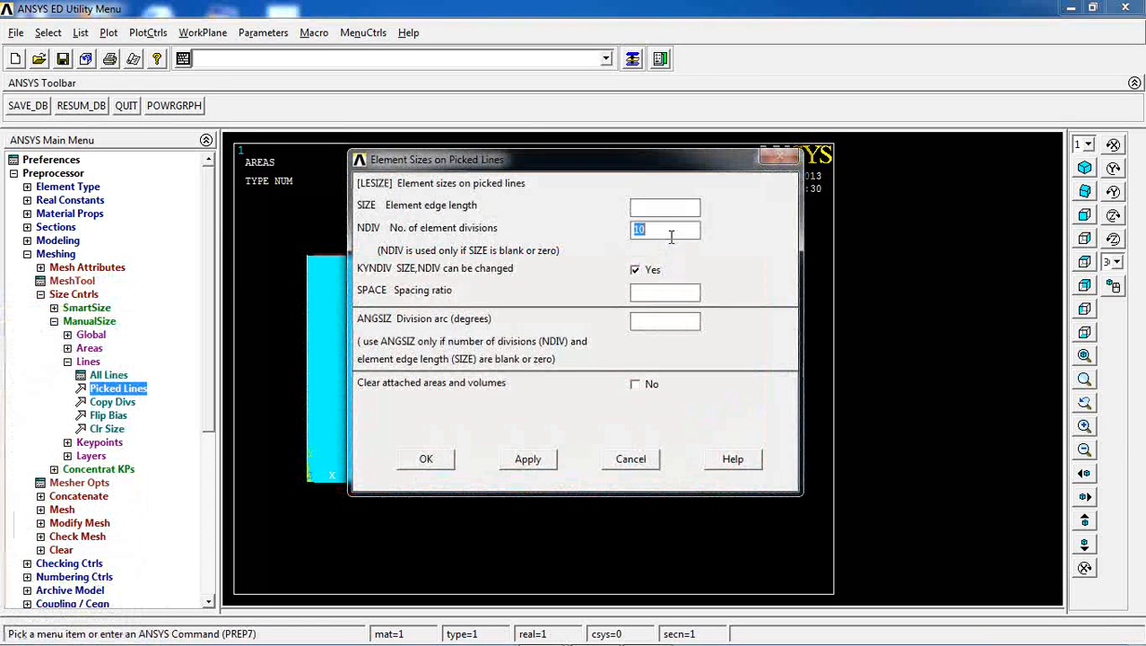
text(5)
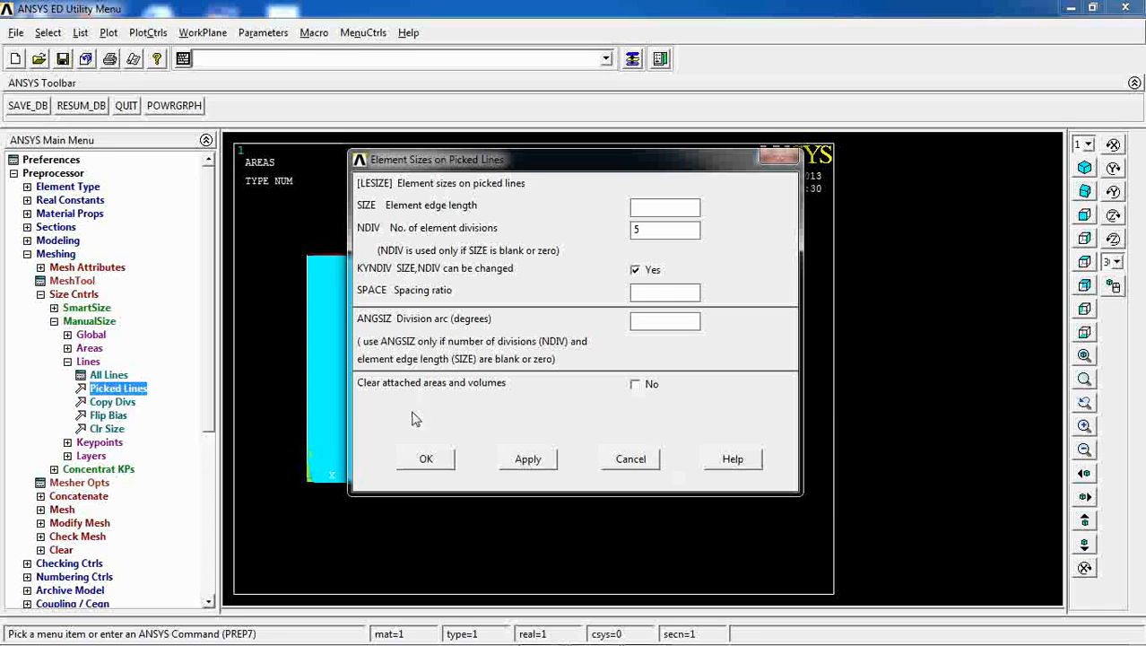
click(422, 459)
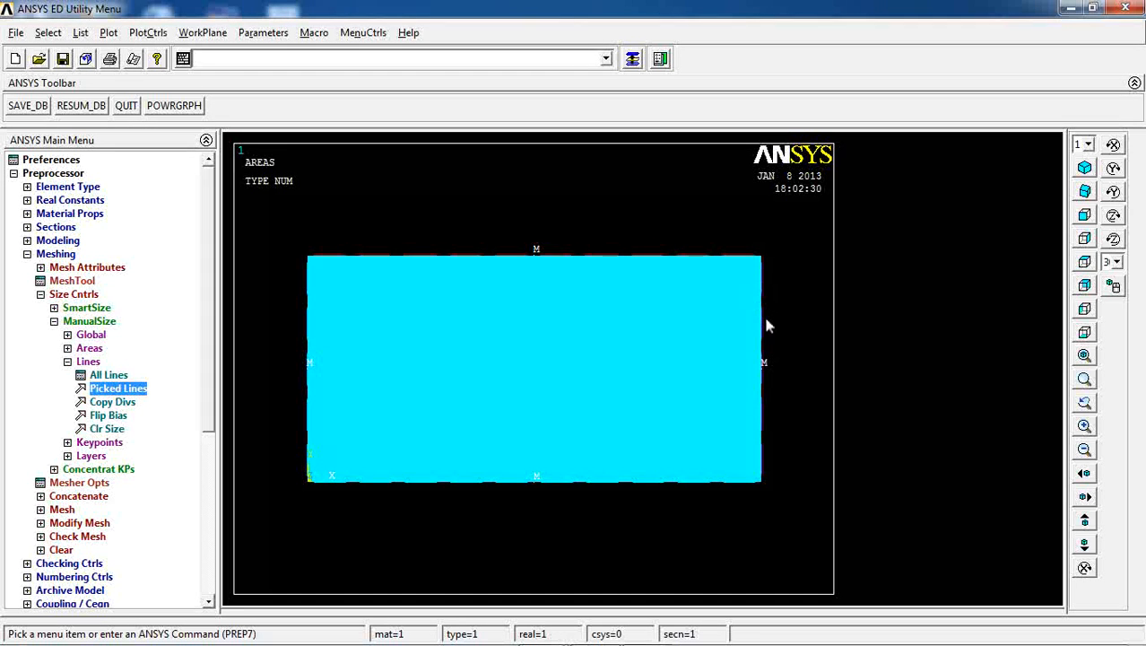
Mesh the rectangle area with the Free area mesher.
double_click(74, 325)
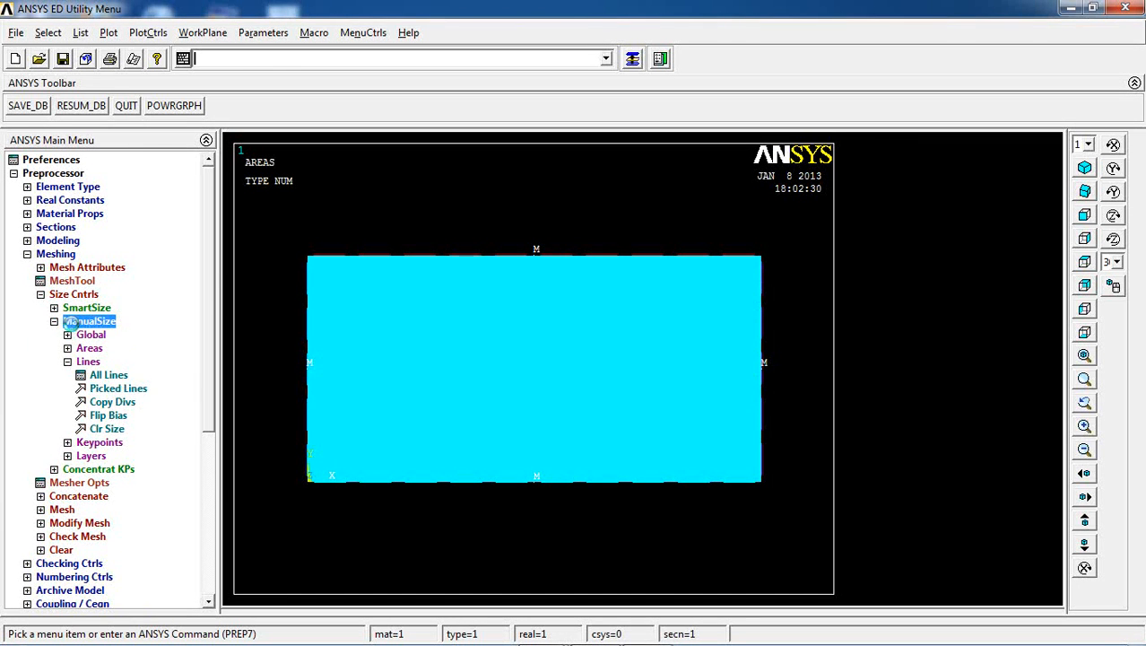
click(65, 377)
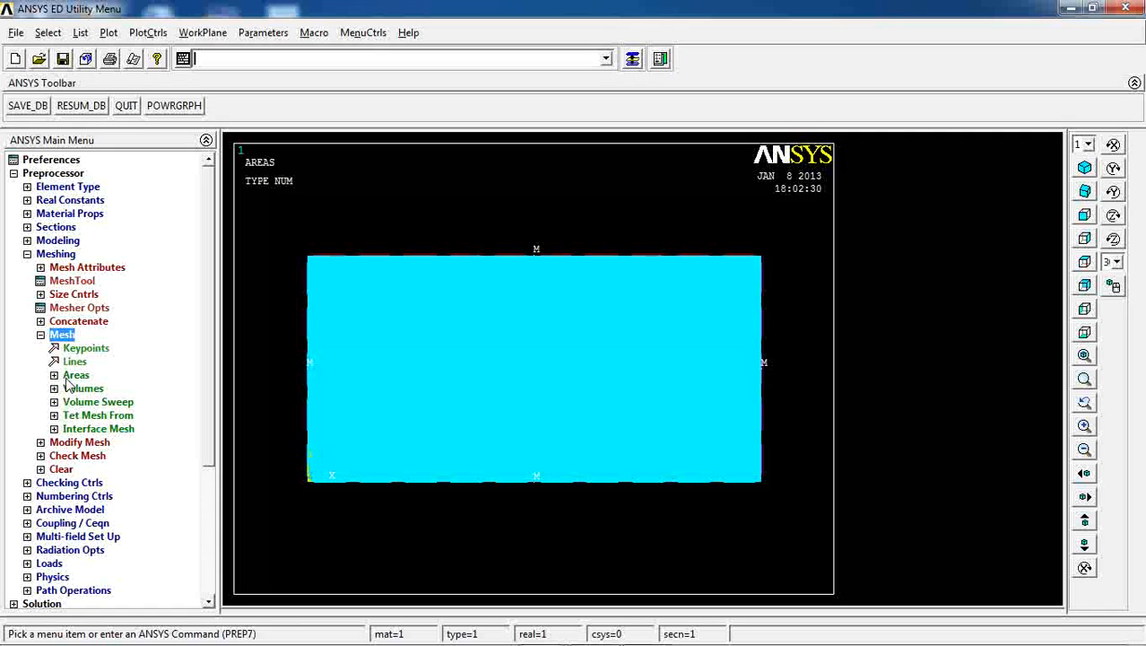
click(75, 377)
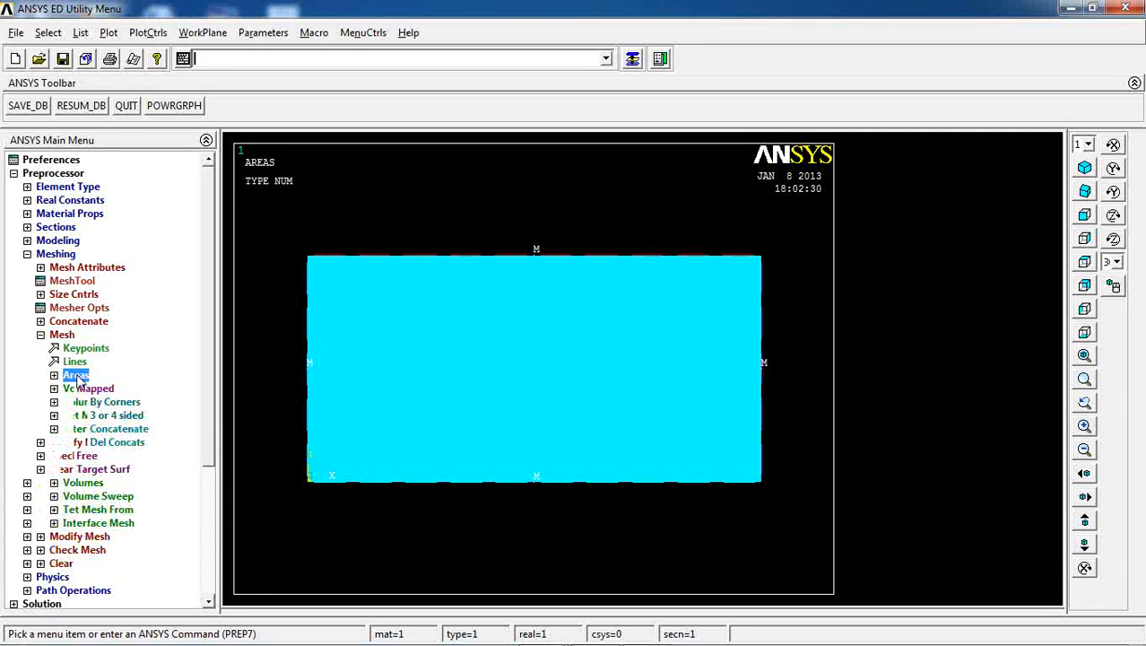
click(94, 457)
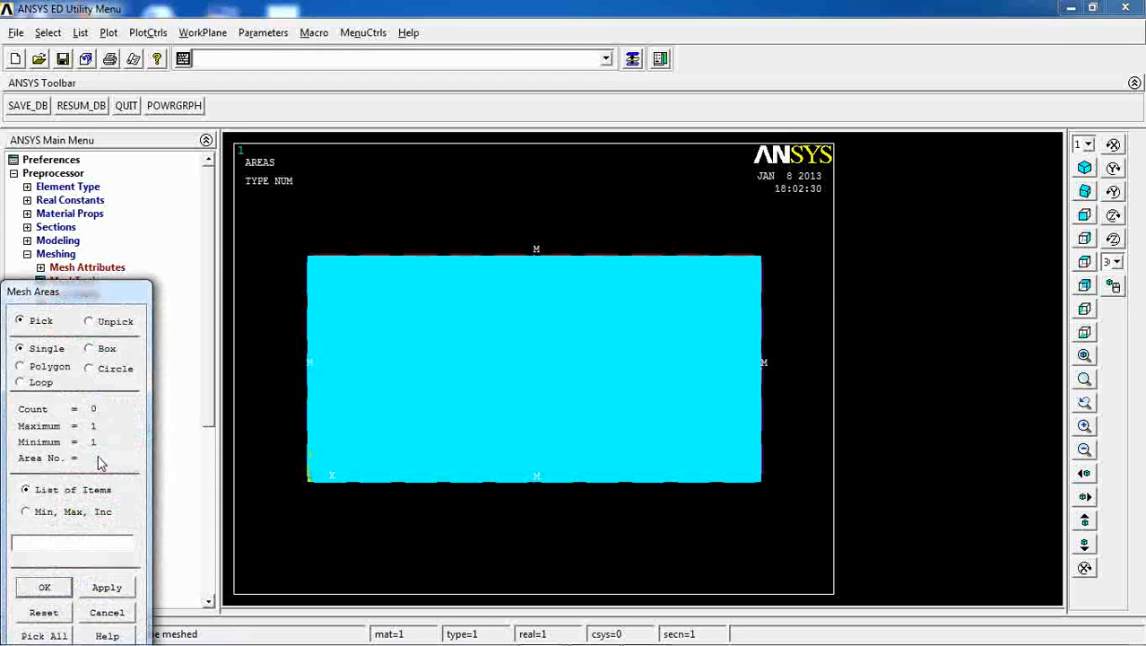
click(452, 367)
click(46, 588)
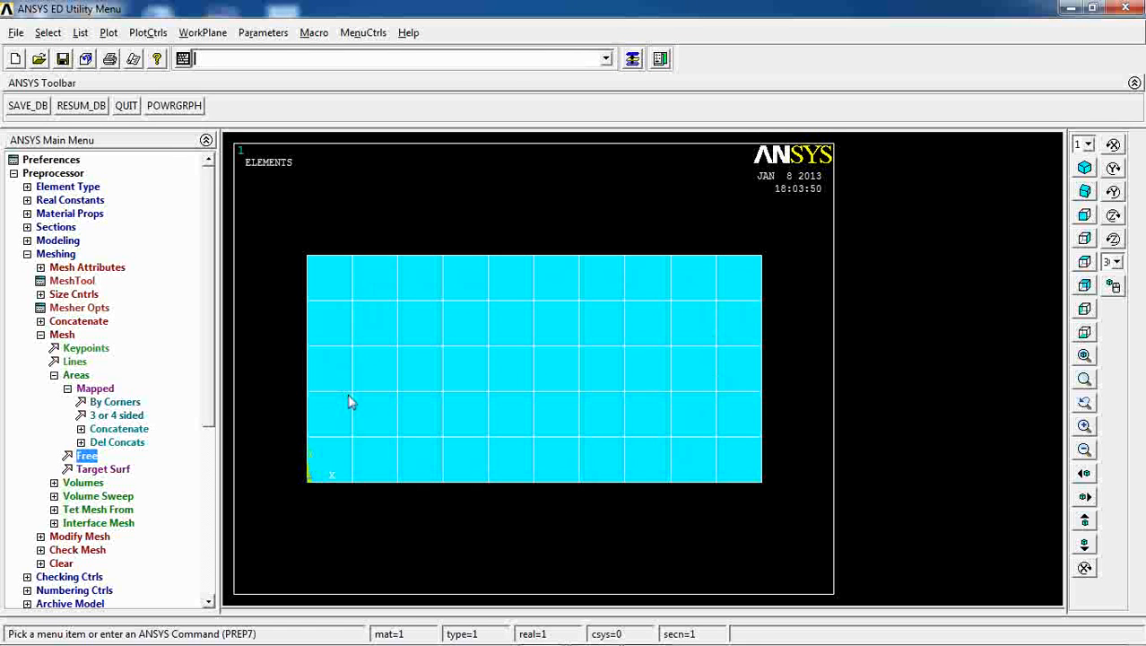
Define a new analysis of the Steady-State type.
click(40, 334)
click(27, 254)
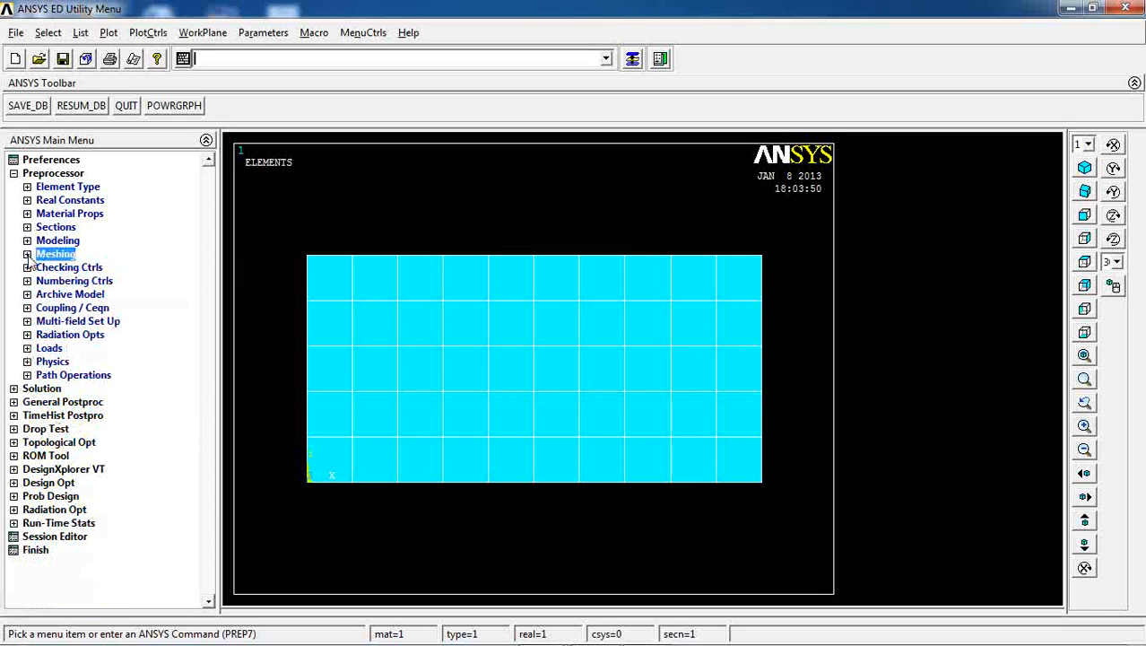
click(51, 349)
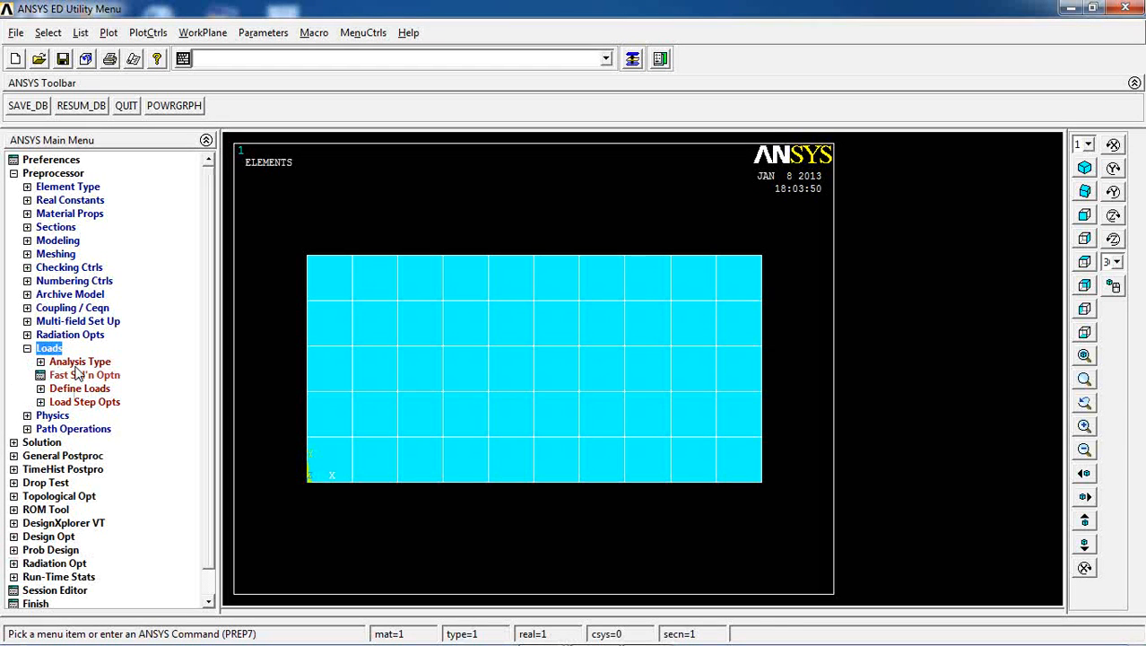
click(77, 364)
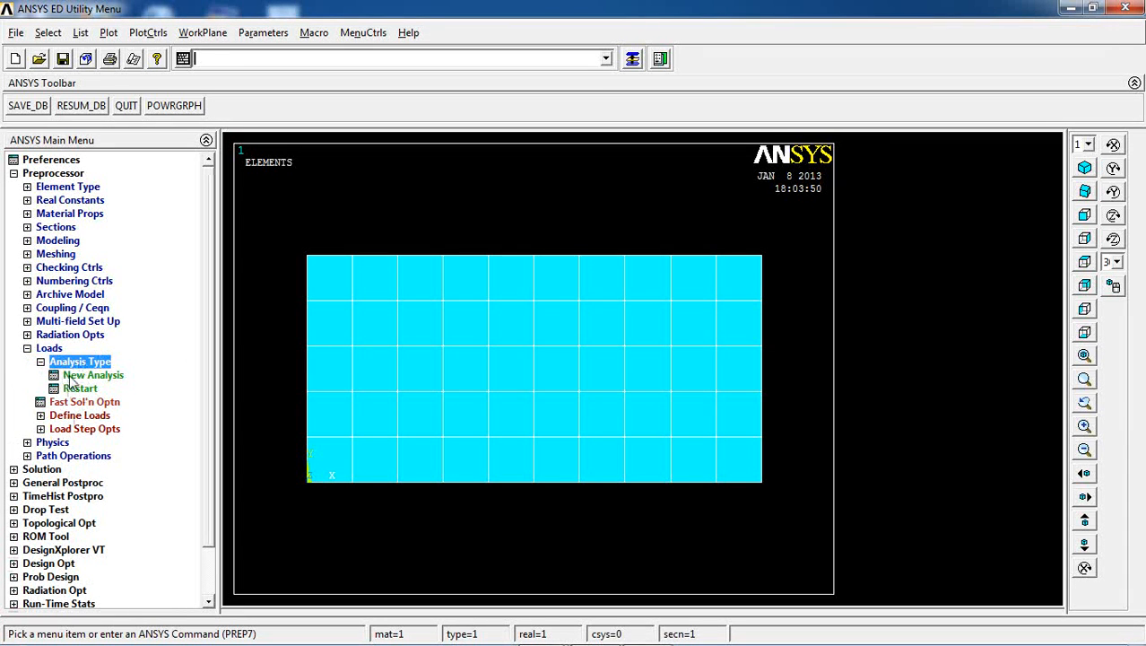
click(74, 377)
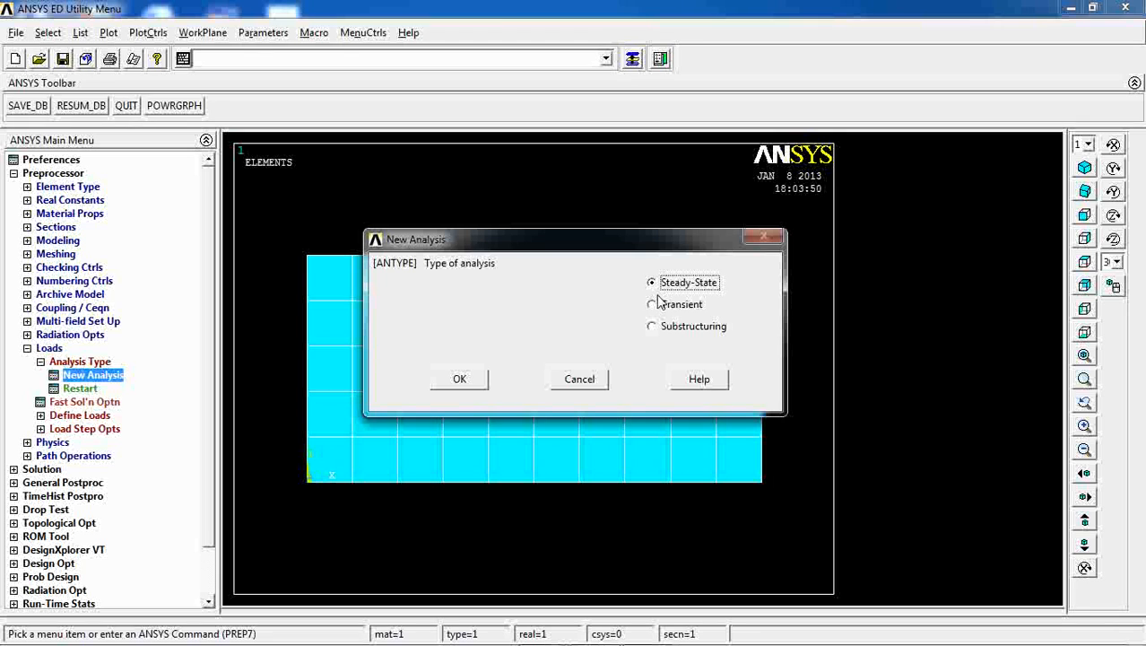
click(464, 378)
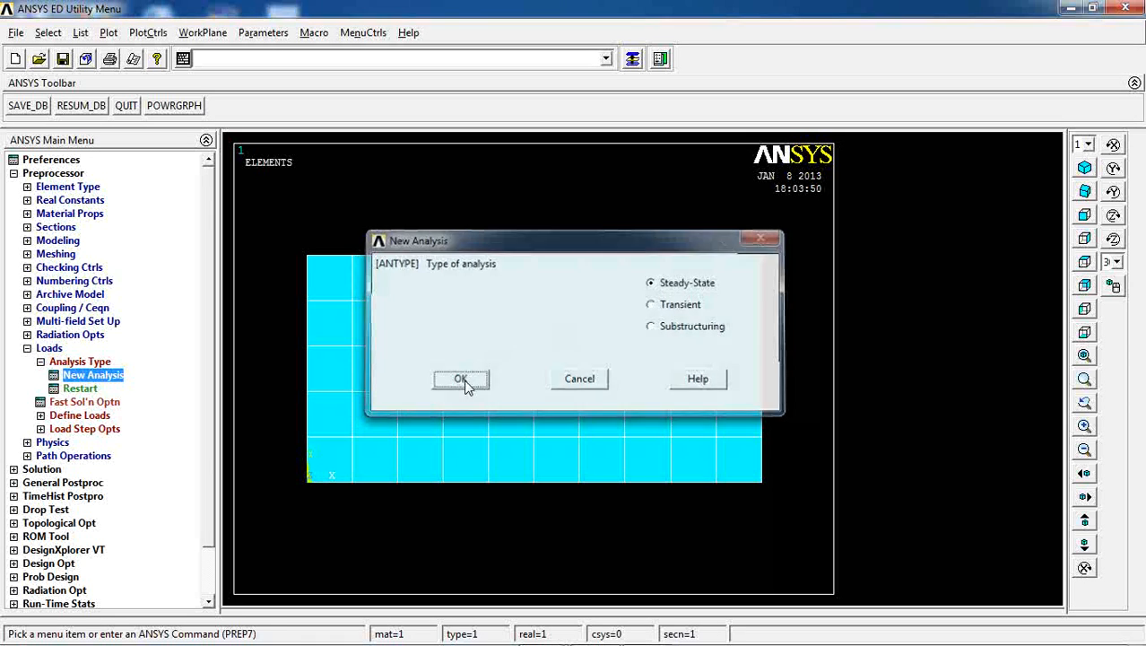
Apply a constant TEMP load of 100 to the rectangle's left line.
click(109, 362)
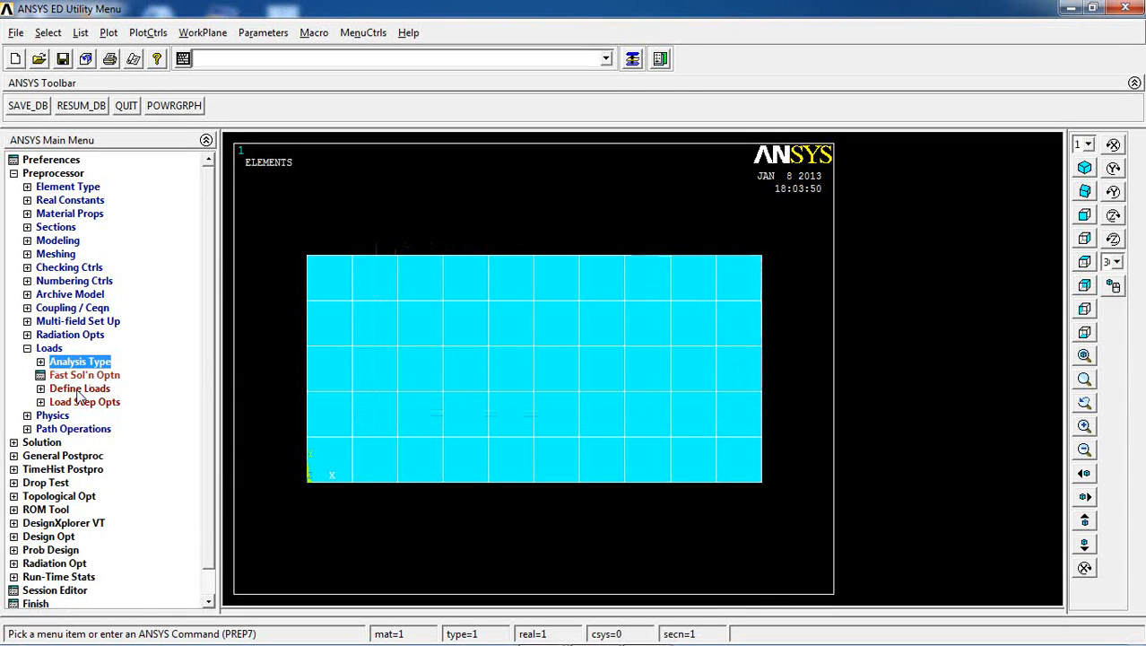
click(77, 391)
click(75, 416)
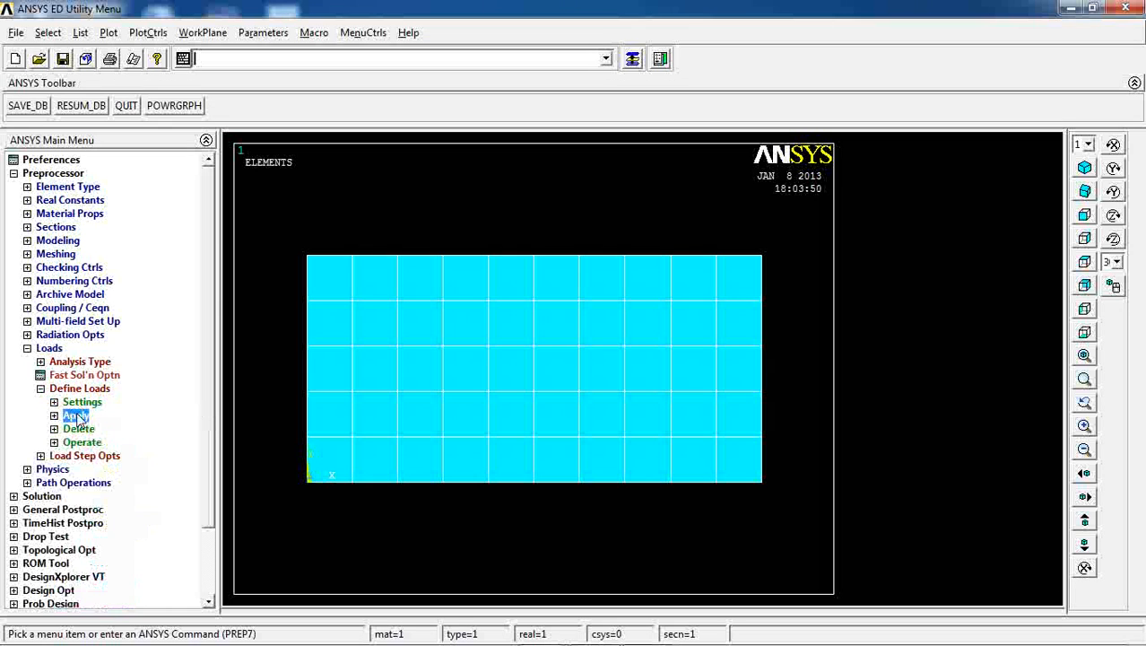
click(77, 417)
click(92, 433)
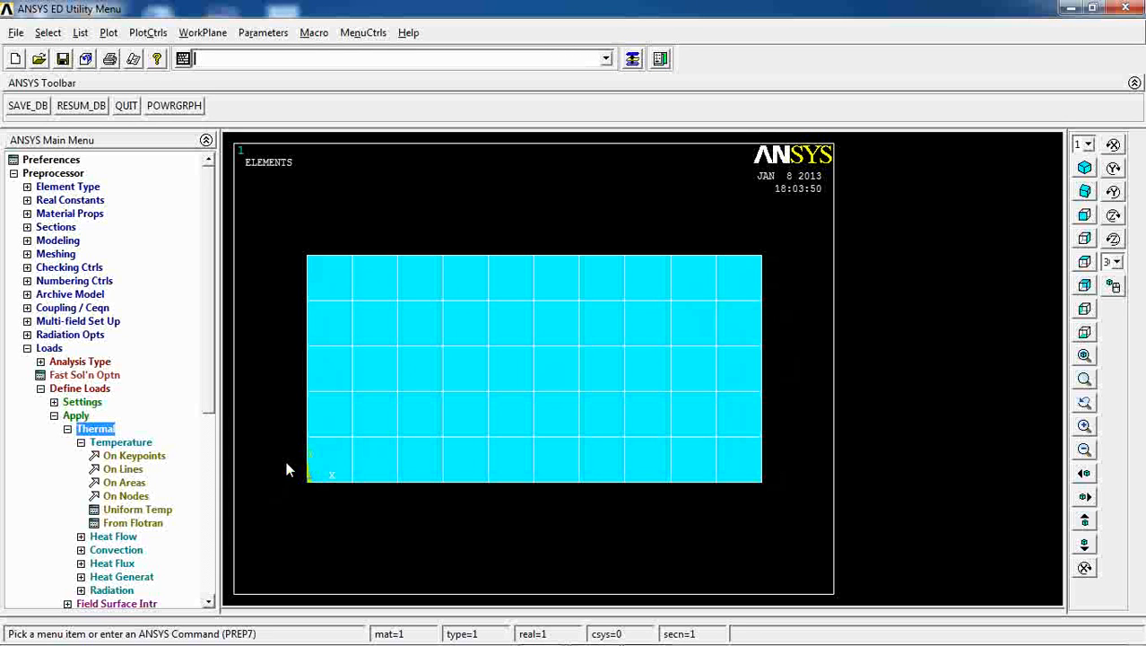
click(126, 469)
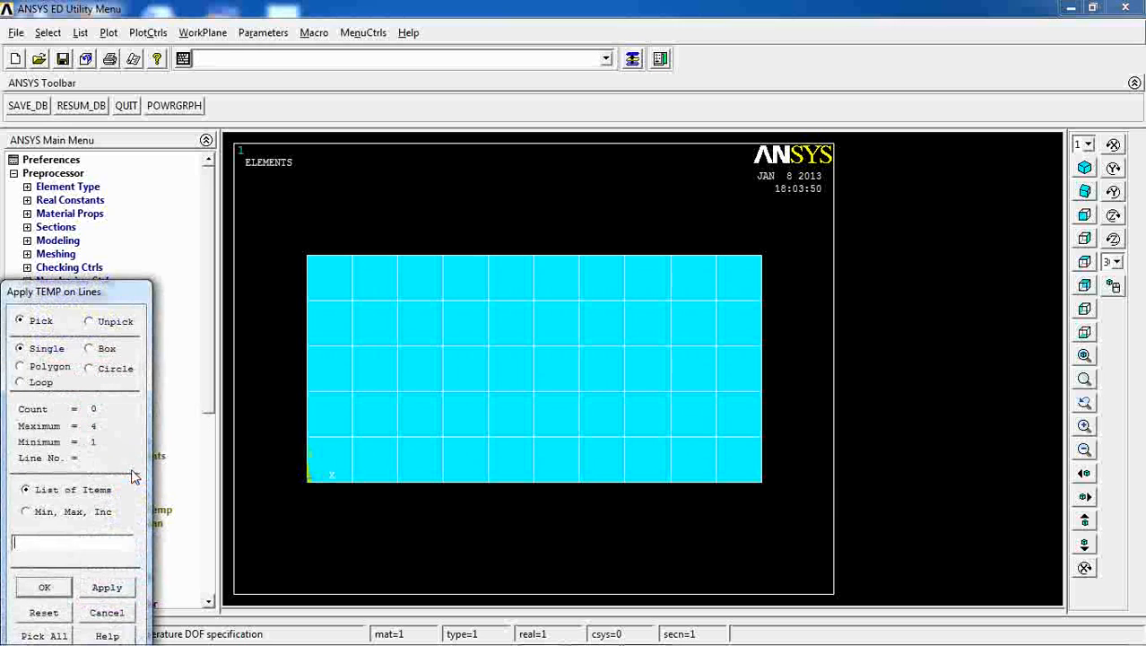
click(307, 355)
click(106, 586)
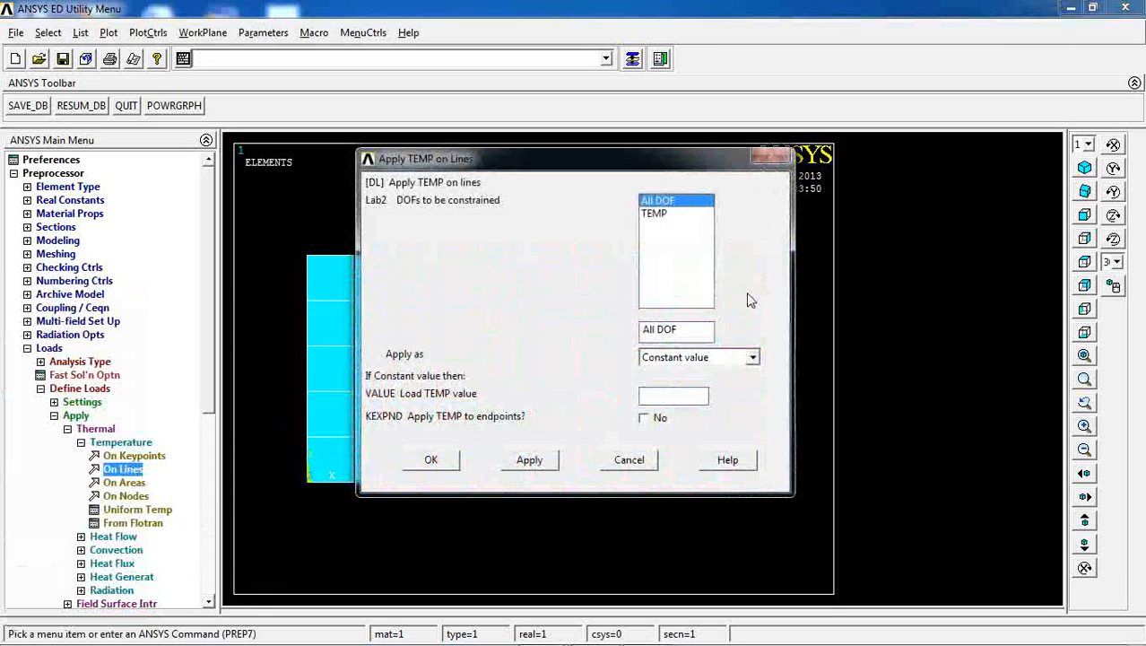
click(666, 218)
click(650, 395)
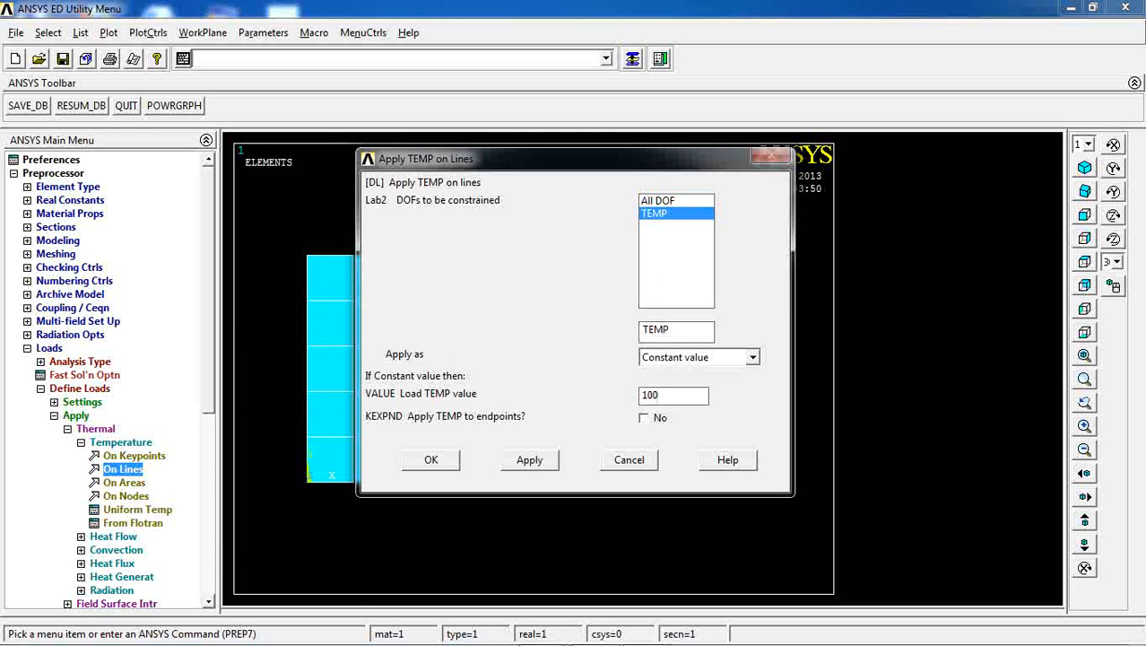
click(520, 462)
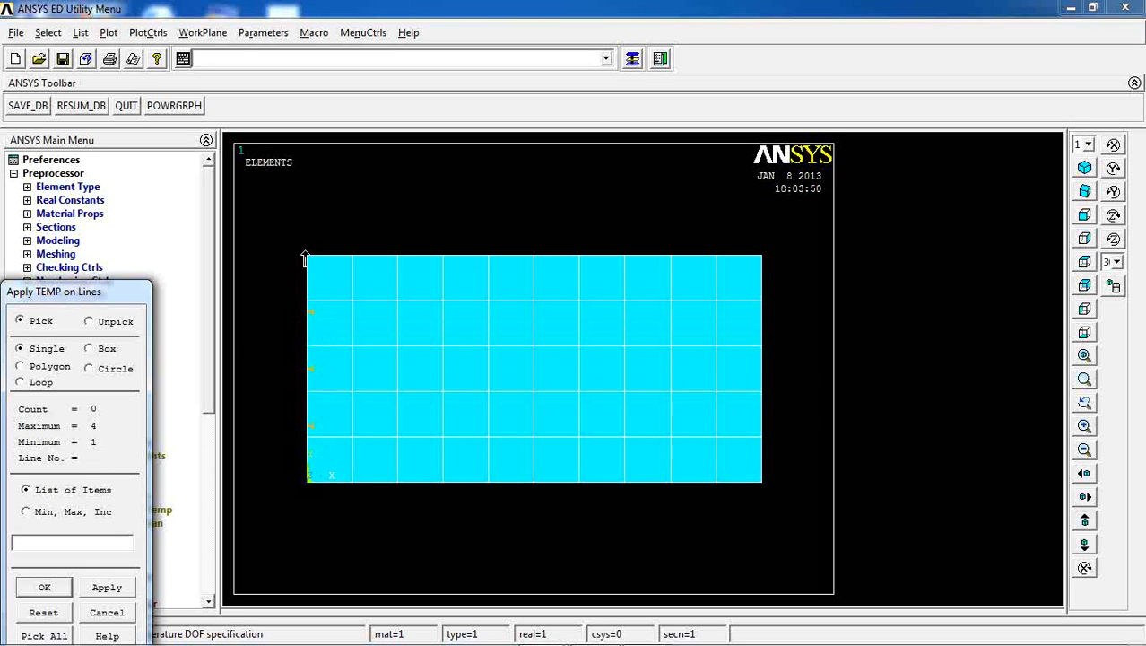
Apply a constant TEMP load of 20 to the rectangle's right line.
click(762, 325)
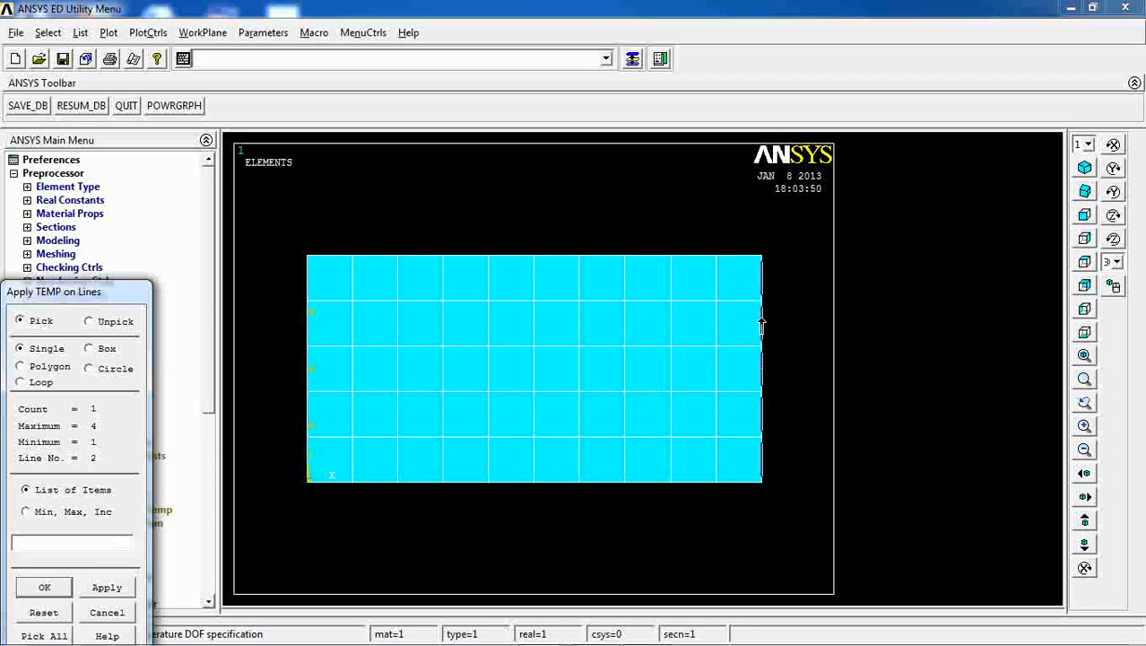
click(43, 587)
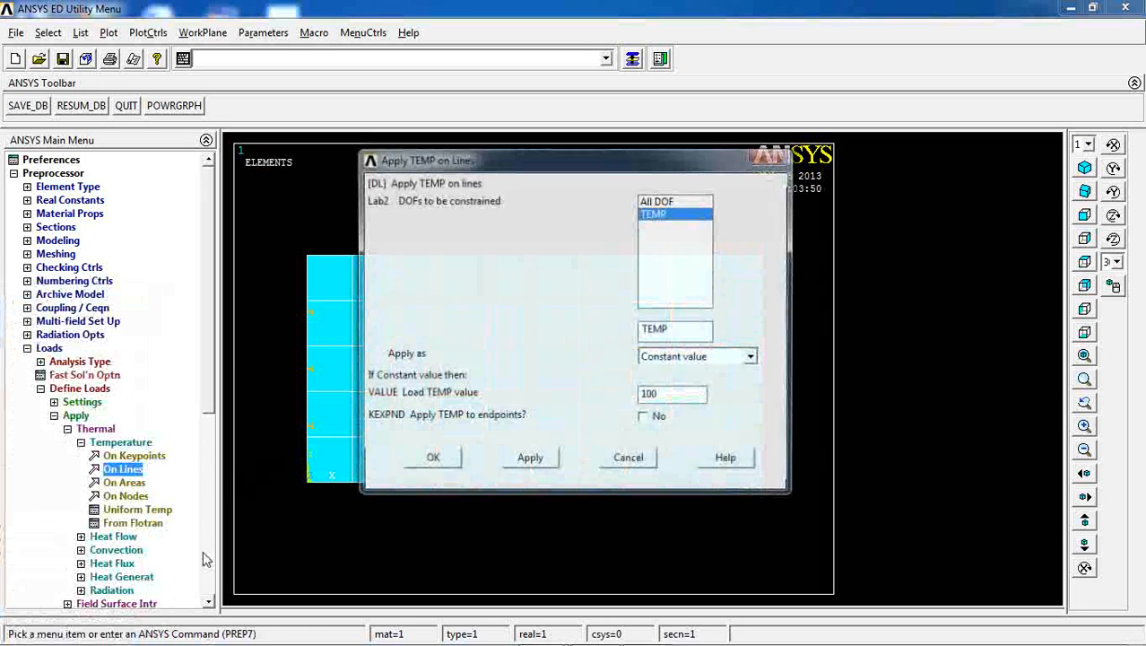
double_click(651, 396)
text(20)
click(427, 460)
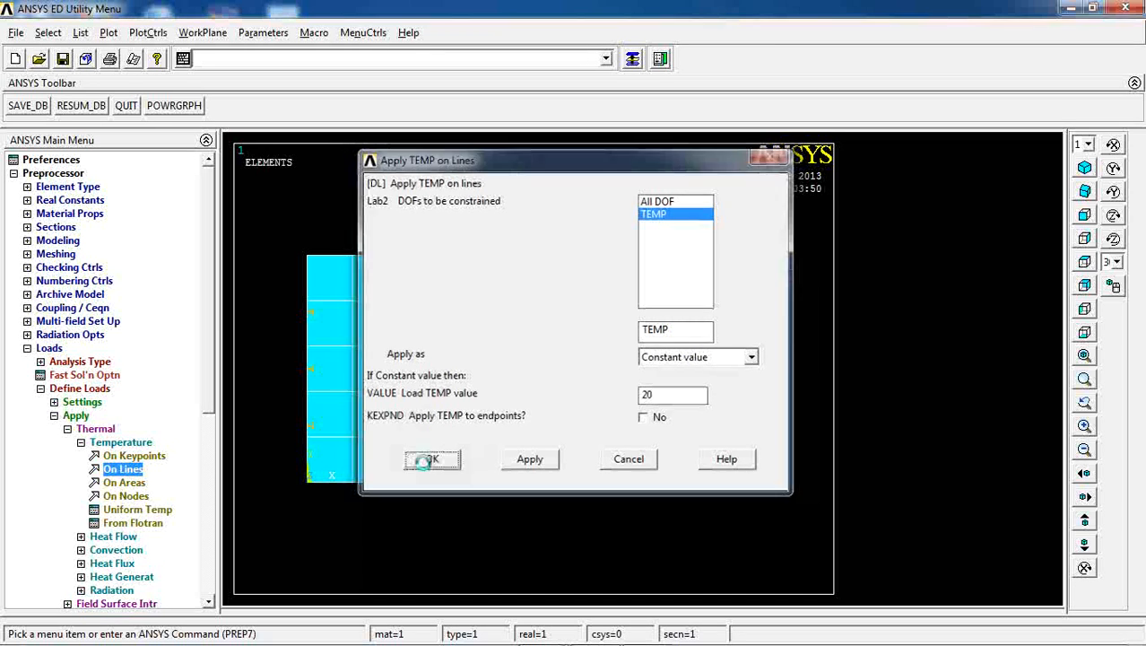
Solve the current load step and dismiss the completion note and status listing.
click(27, 348)
click(13, 174)
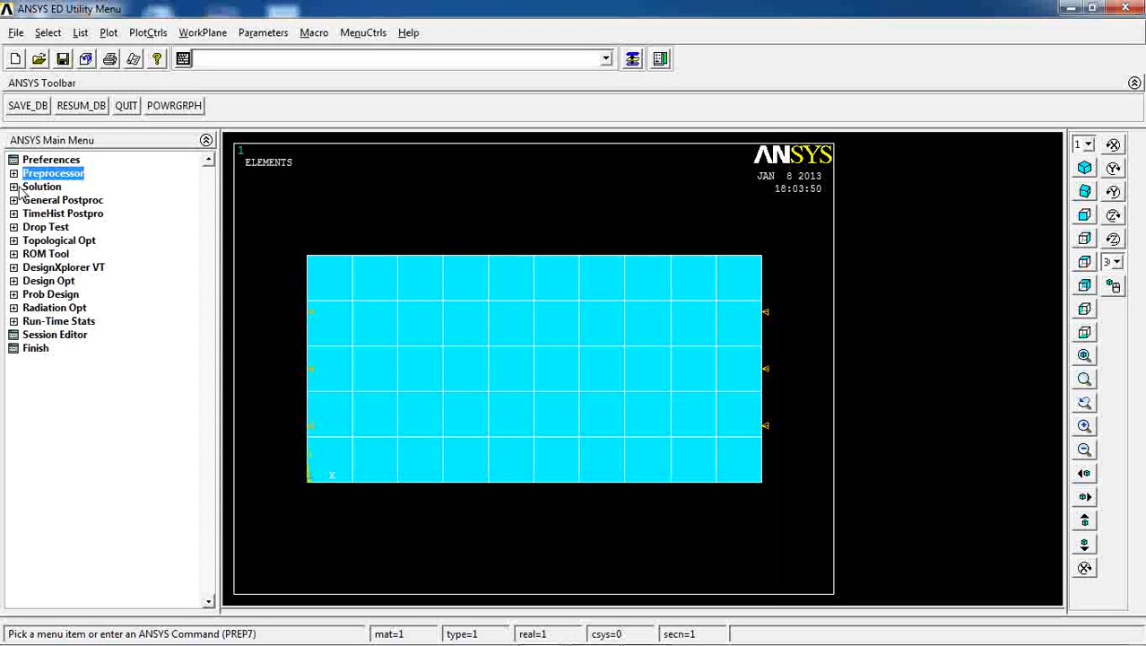
click(36, 187)
click(45, 295)
click(49, 294)
click(76, 309)
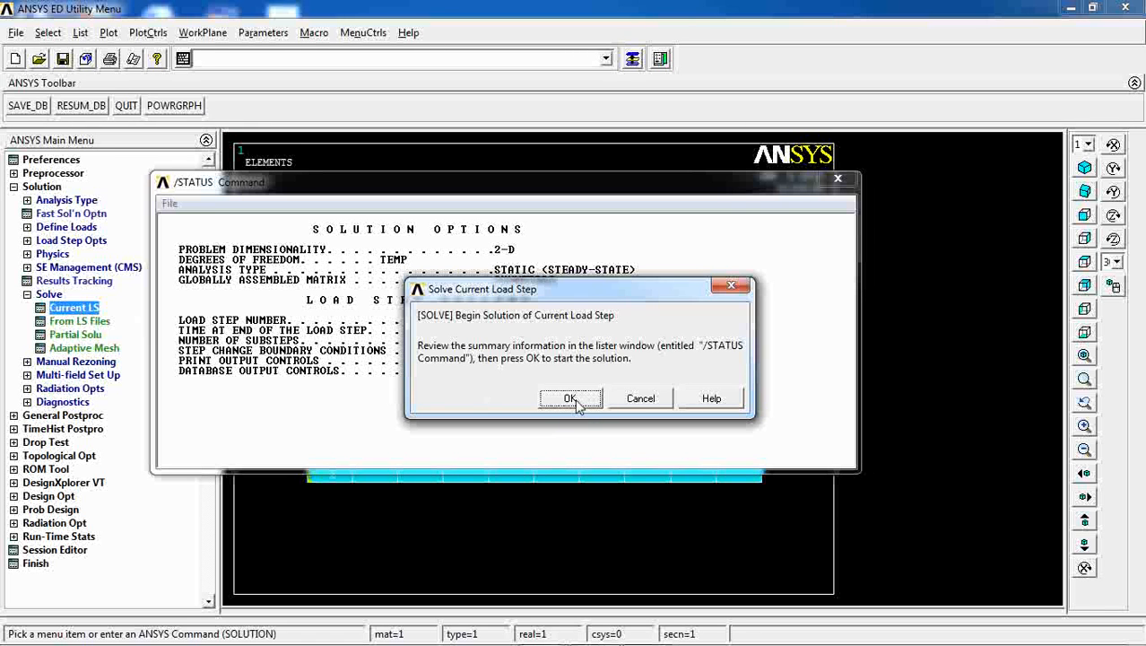
click(577, 403)
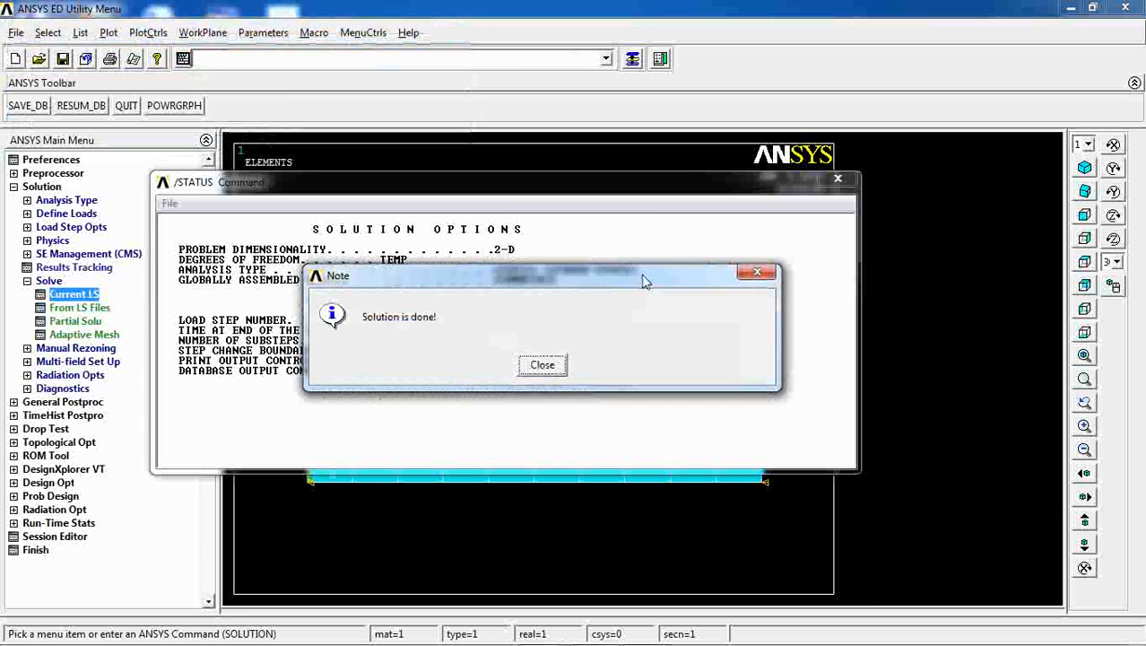
click(542, 366)
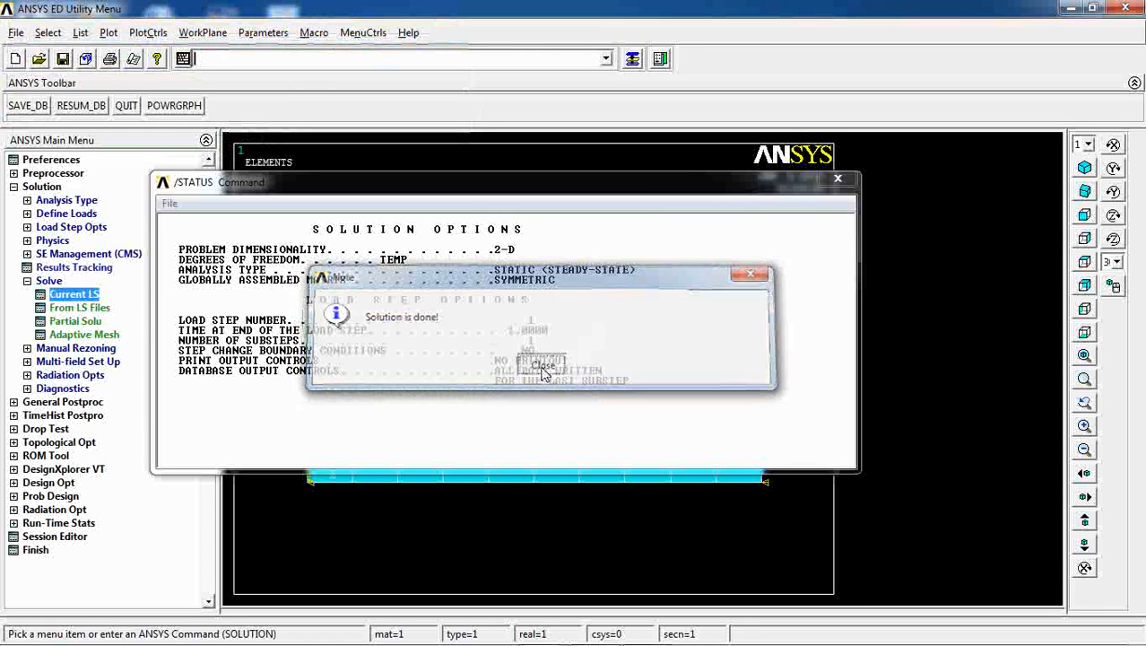
click(837, 182)
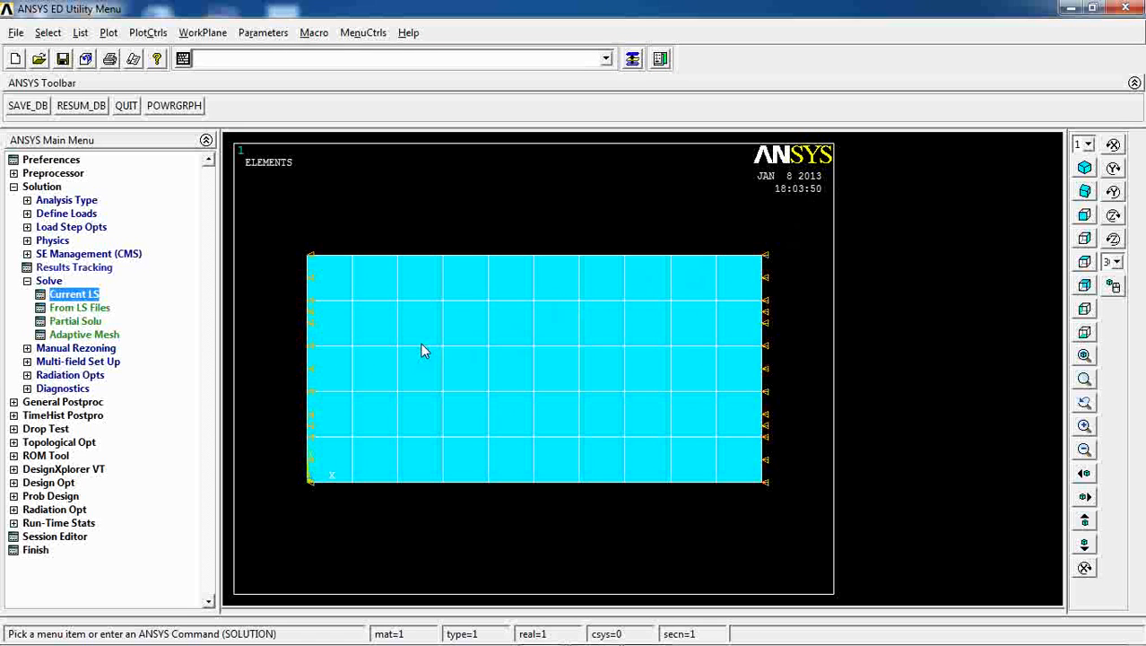
Plot the nodal temperature from the DOF solution as a nodal contour plot.
click(14, 188)
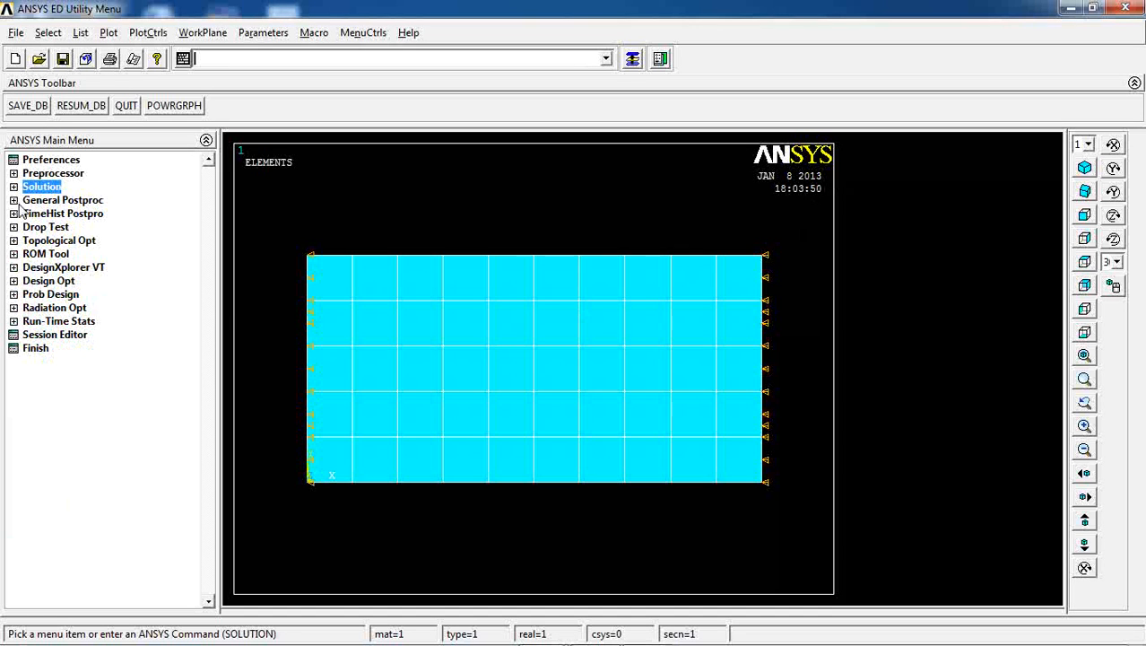
click(14, 200)
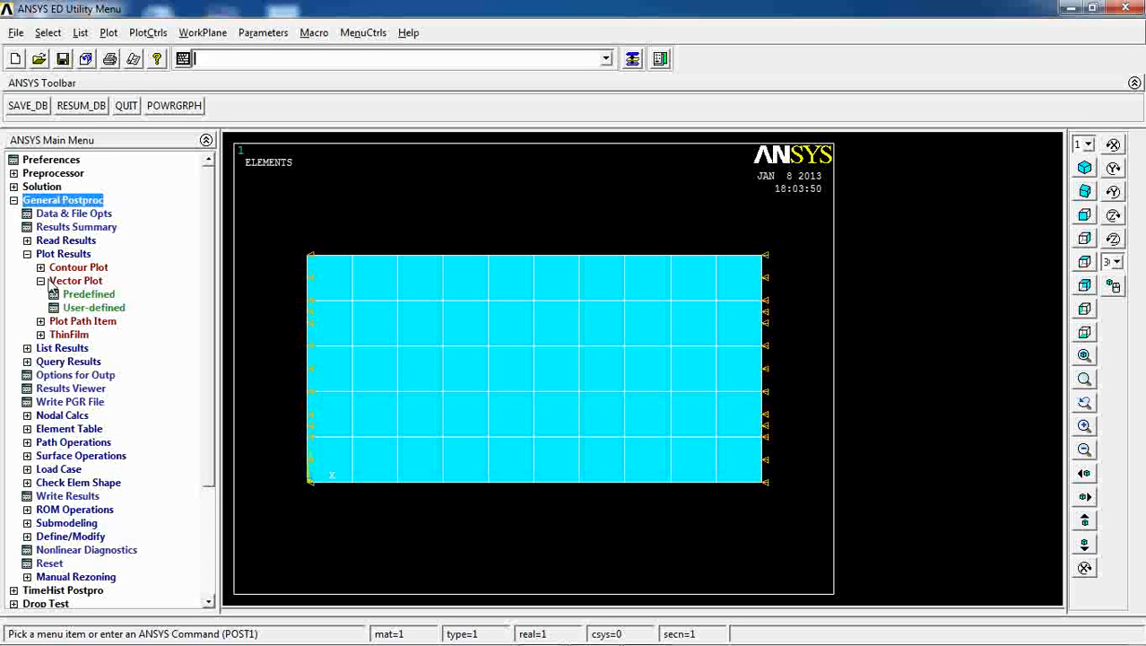
click(27, 254)
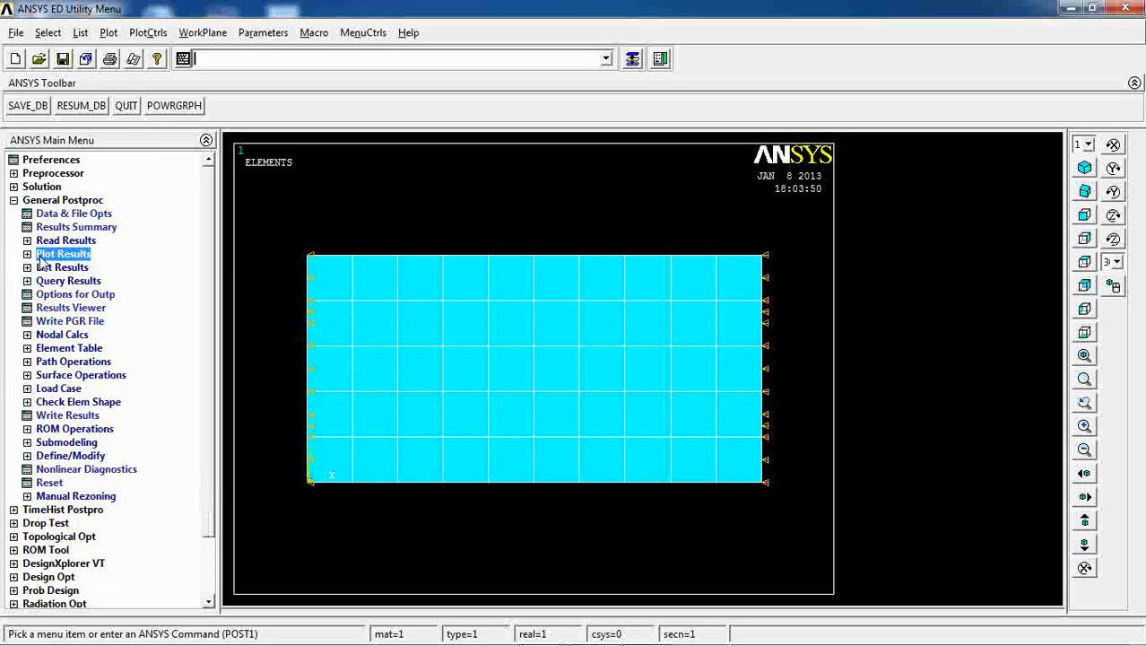
click(27, 254)
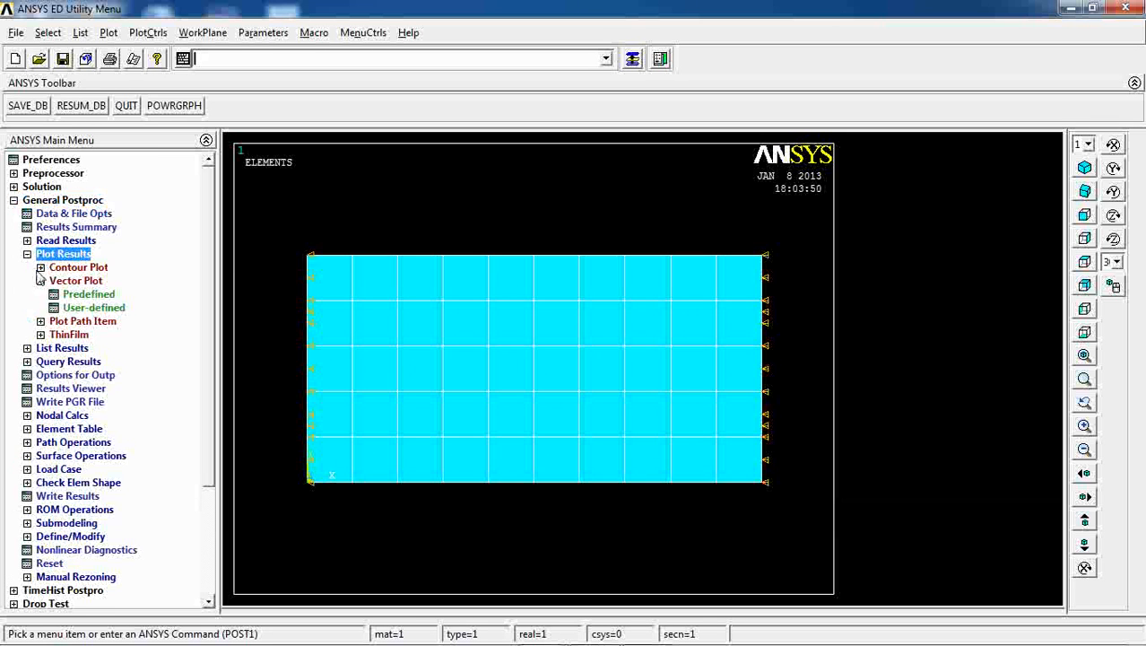
click(41, 280)
click(54, 268)
double_click(54, 268)
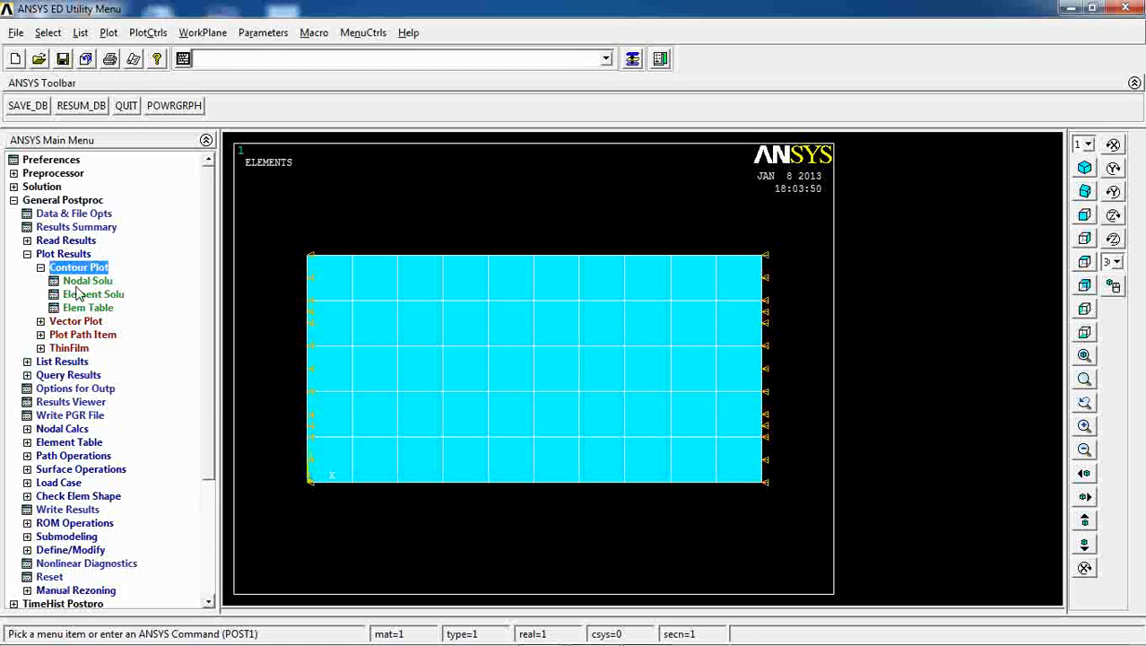
click(75, 284)
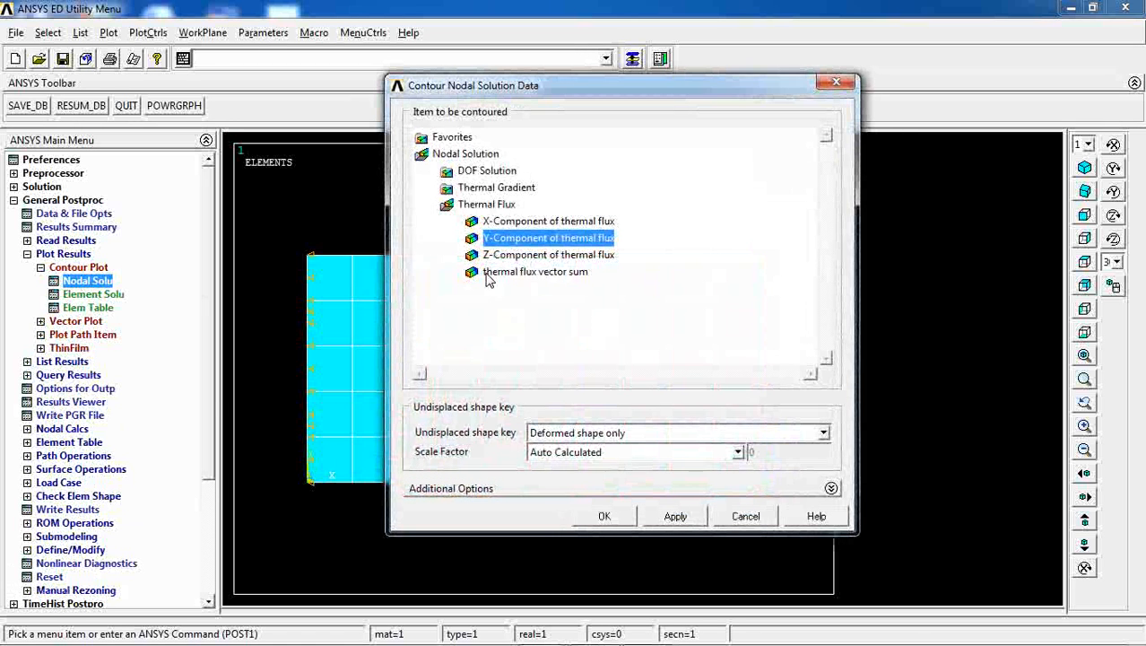
click(455, 172)
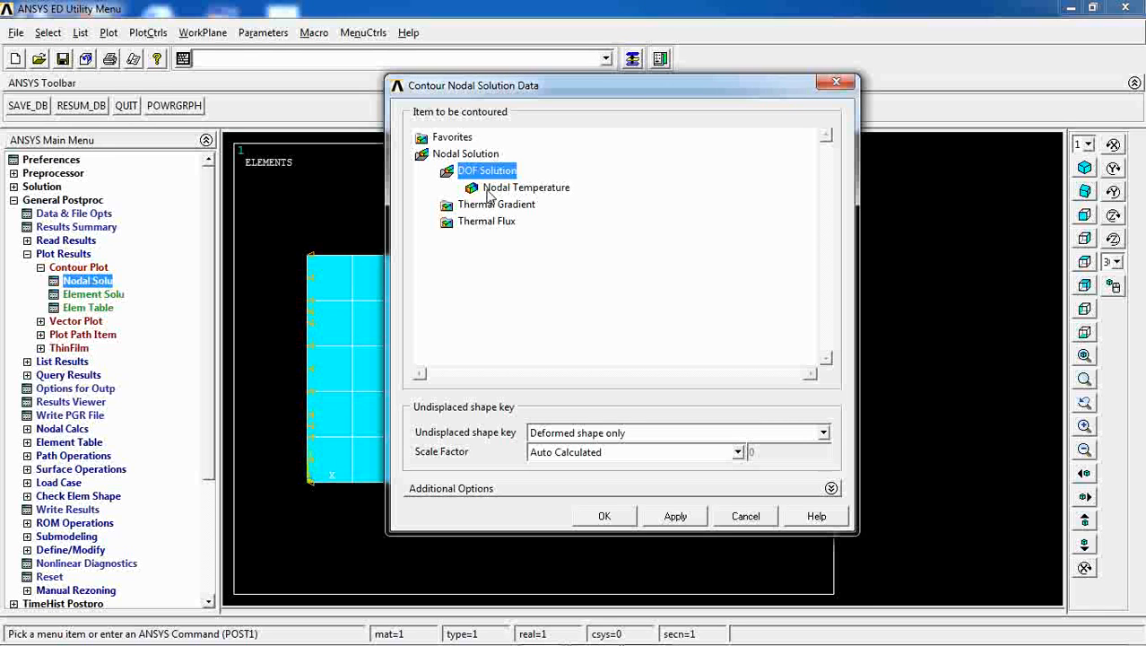
click(489, 189)
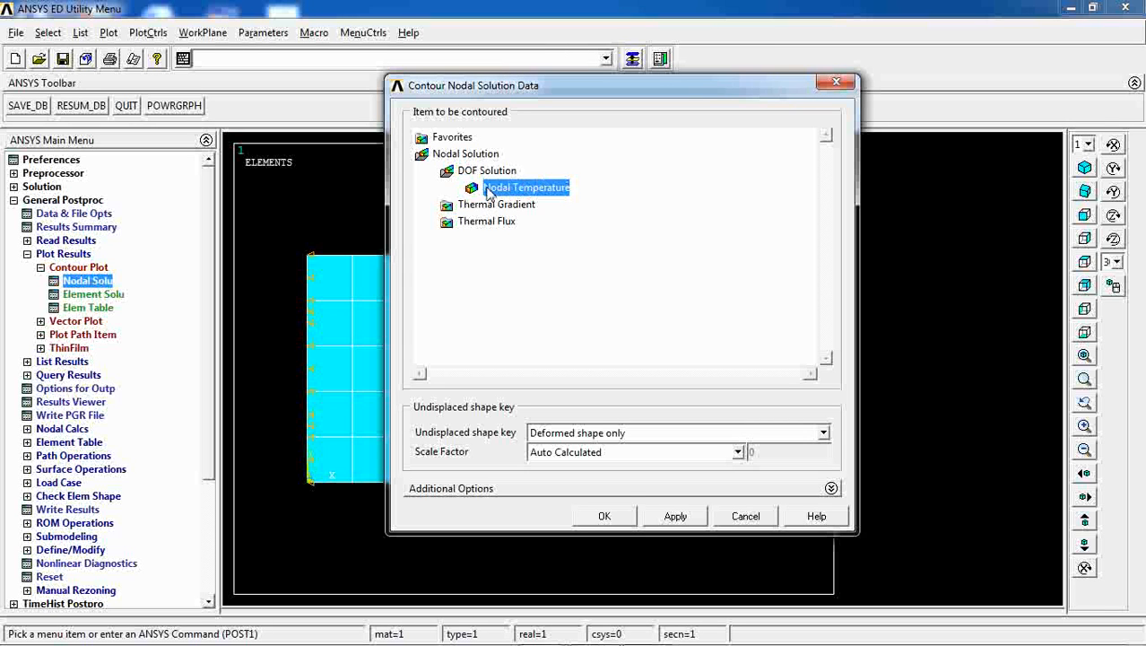
click(616, 512)
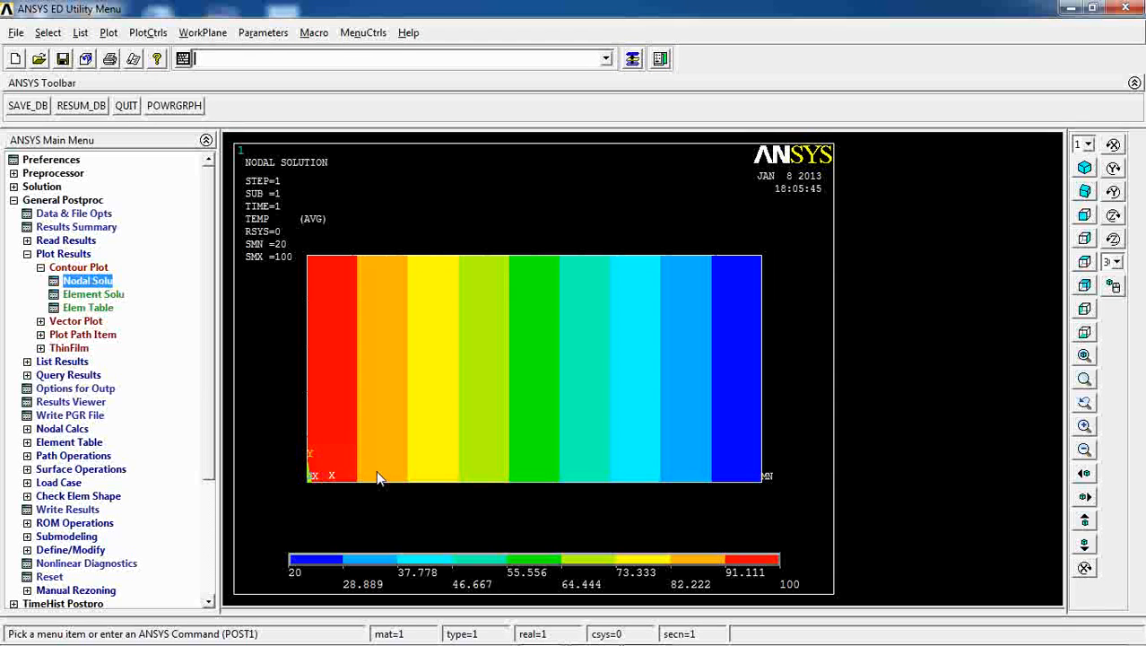
Plot the X-component of thermal flux as a nodal contour plot.
click(86, 281)
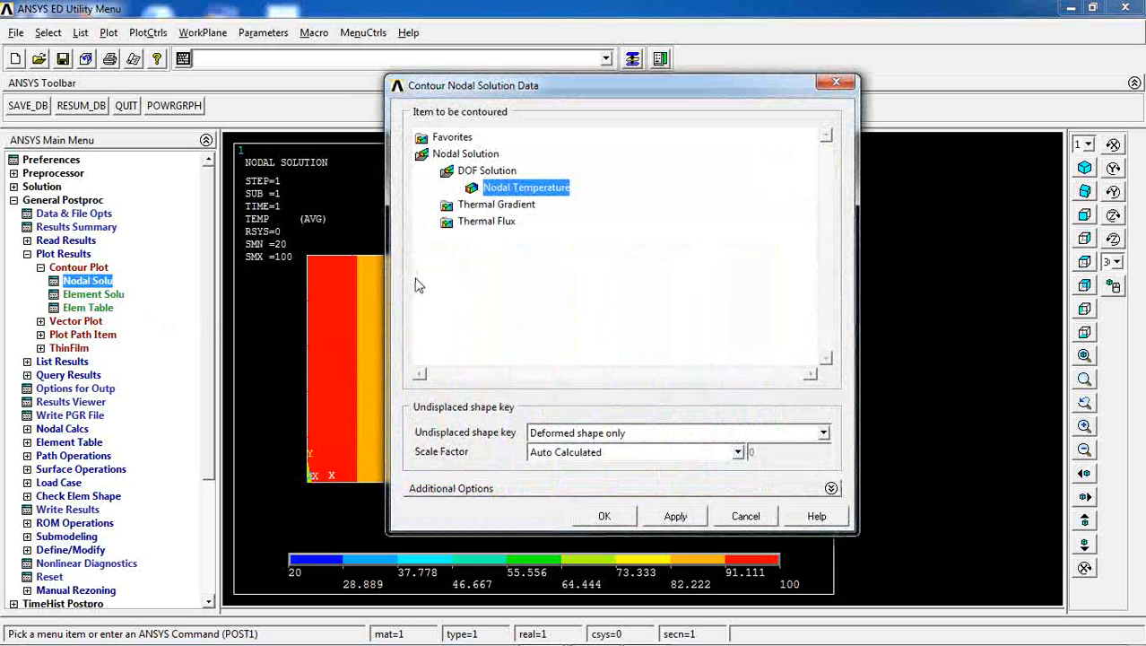
click(481, 222)
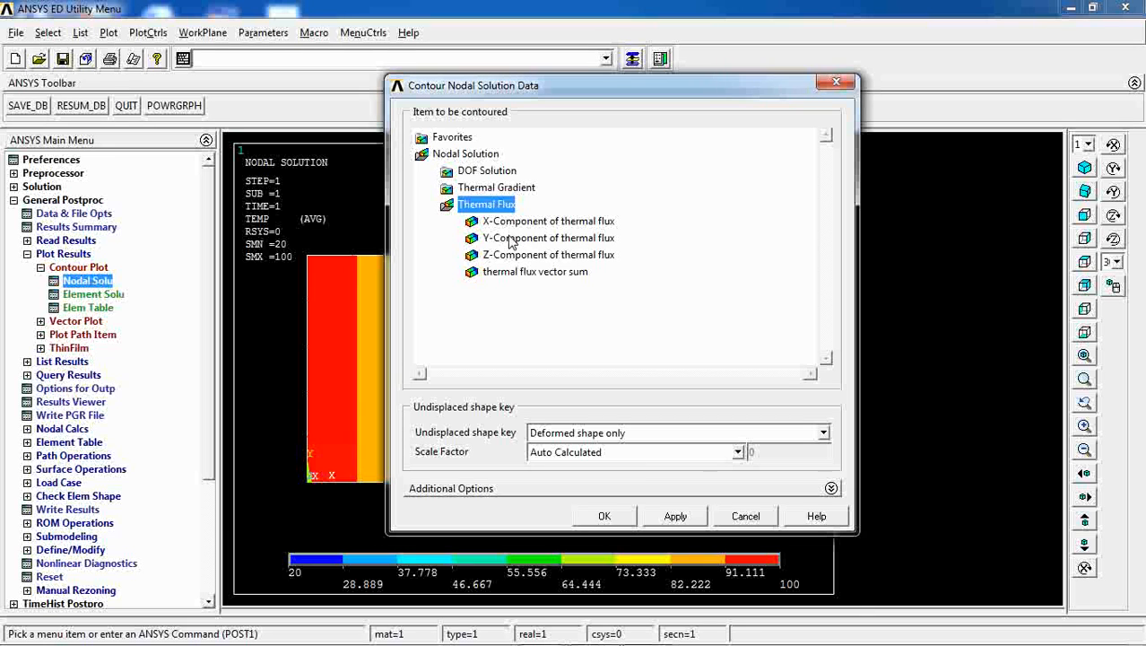
click(513, 227)
click(605, 515)
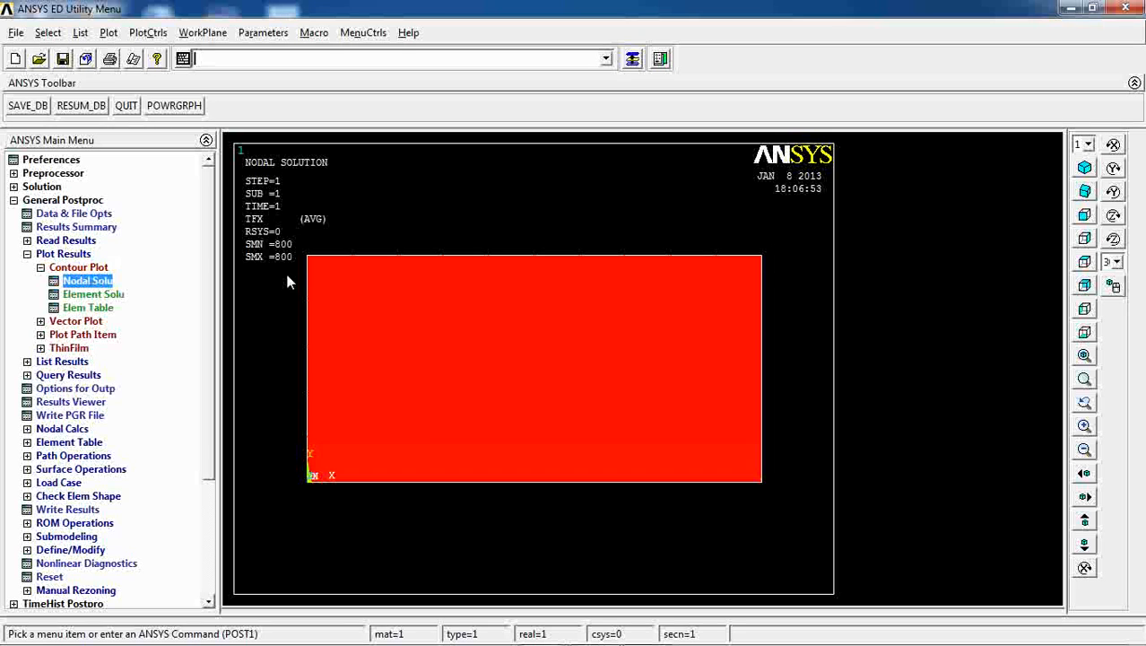
Plot the Y-component of thermal flux as a nodal contour plot.
click(61, 278)
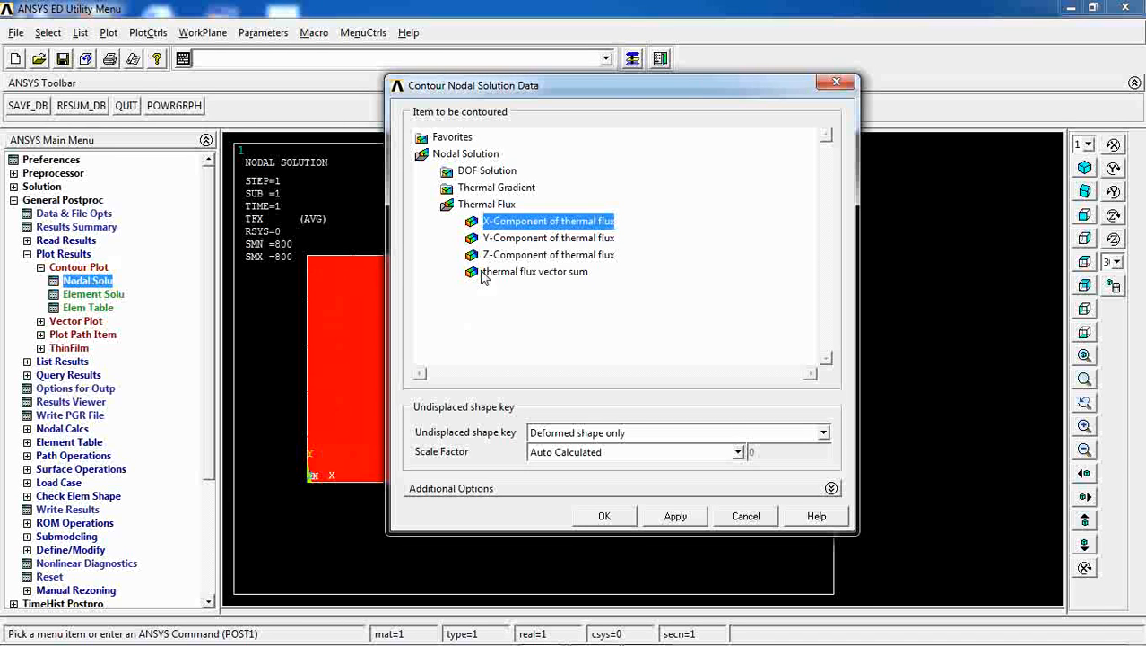
click(499, 239)
click(621, 520)
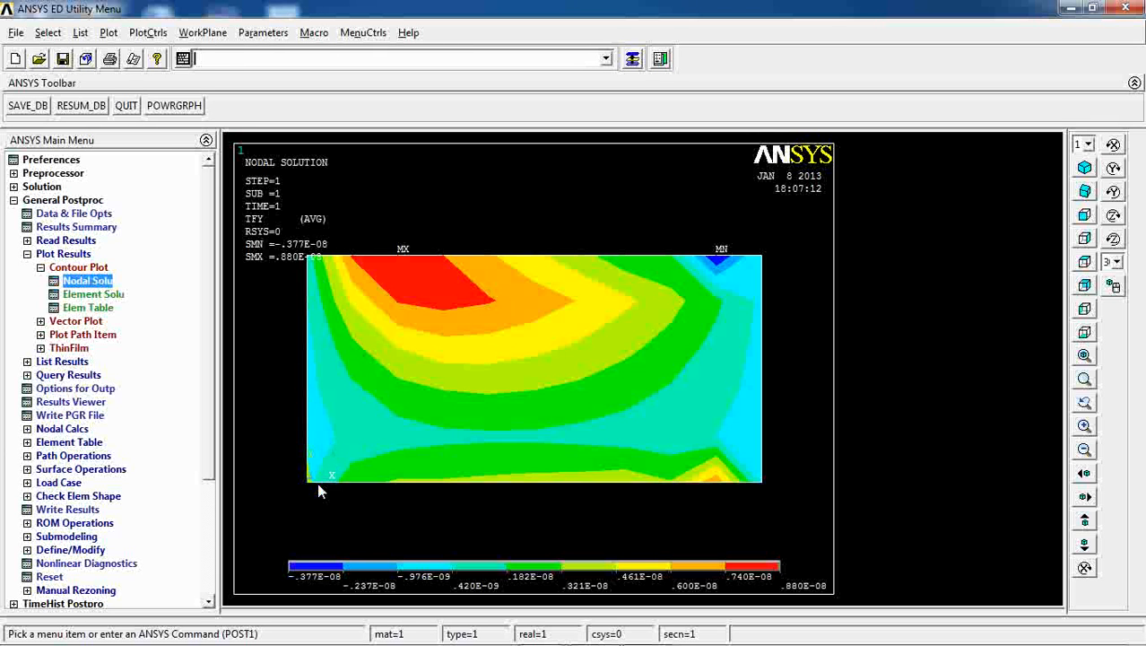
Create a predefined vector plot of thermal flux TF in Vector Mode at the element centroids.
click(85, 272)
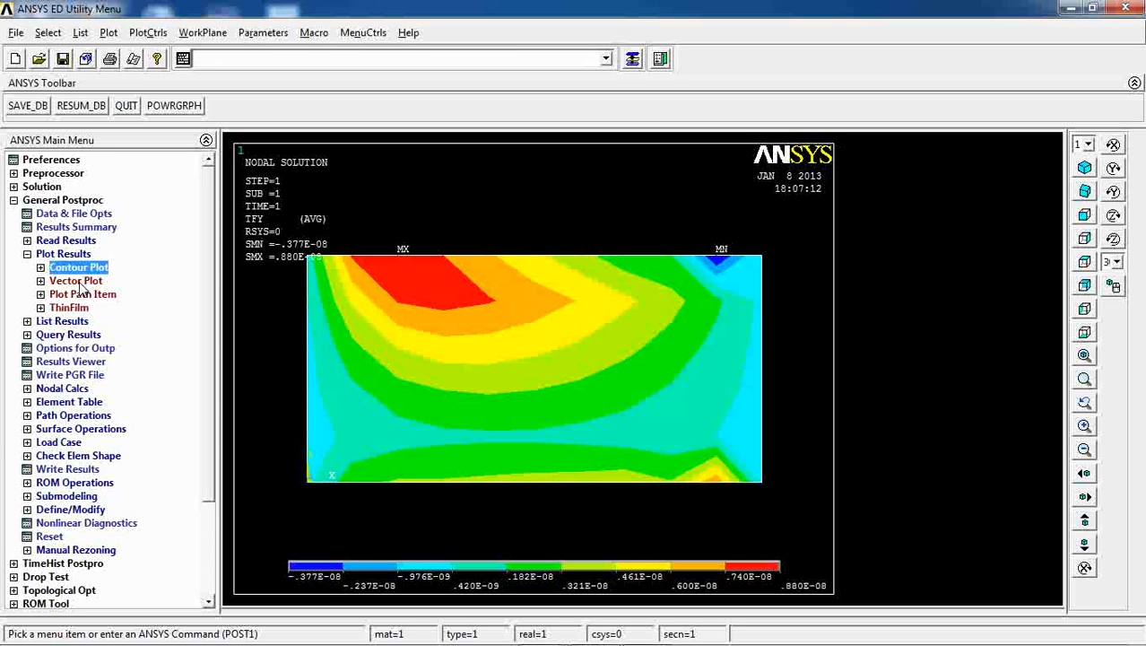
click(78, 283)
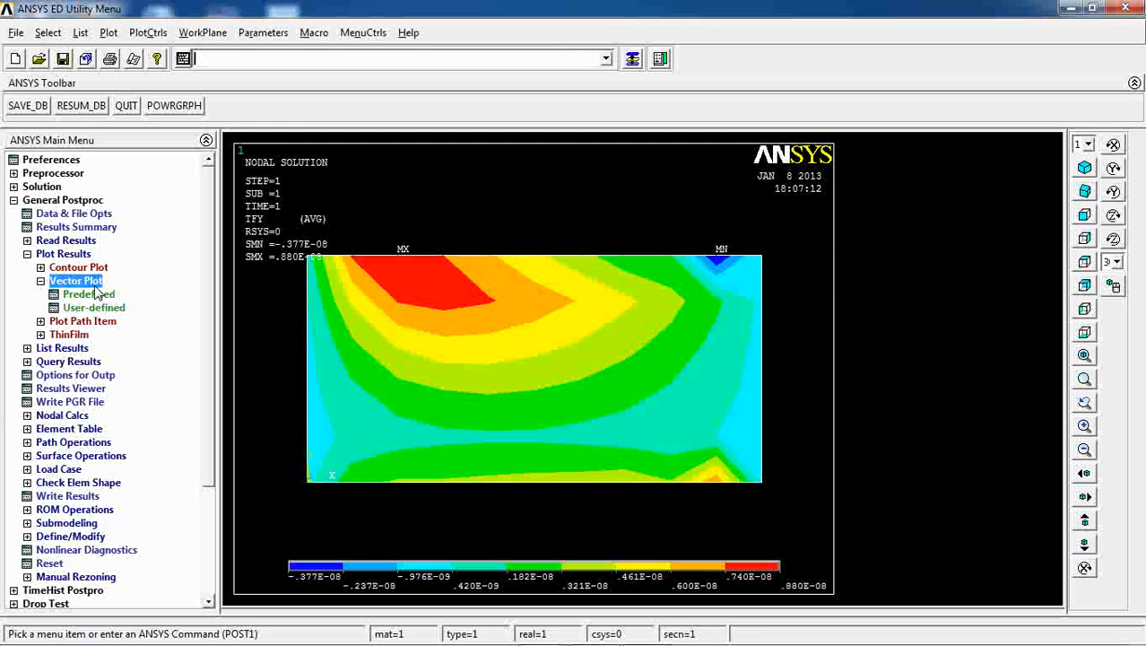
click(85, 296)
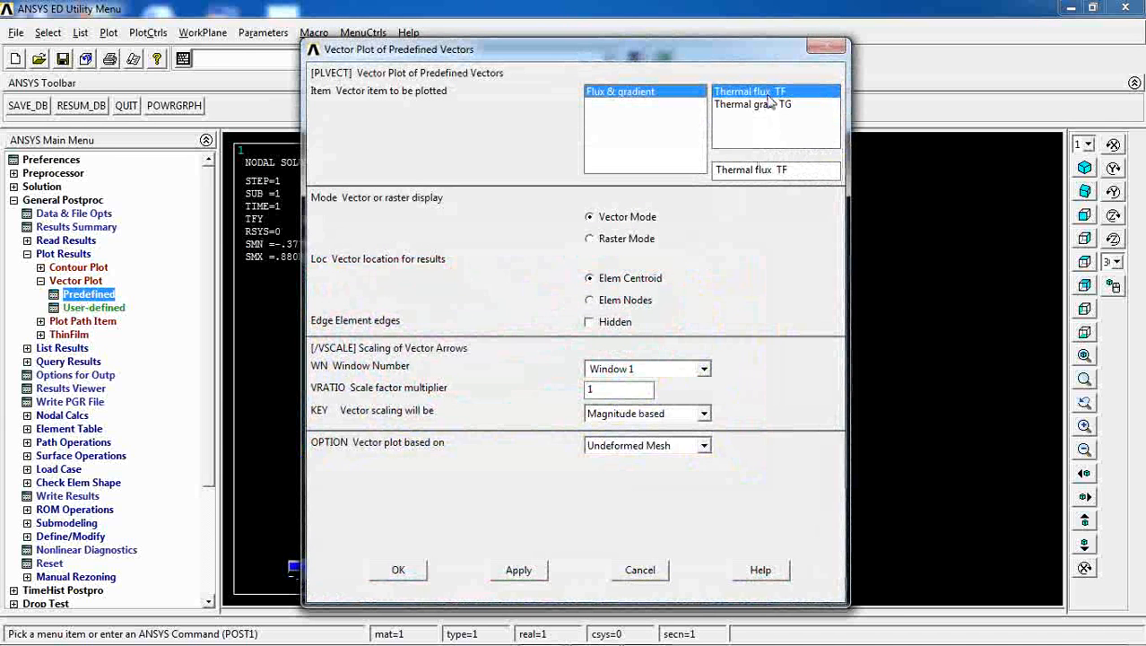
click(392, 569)
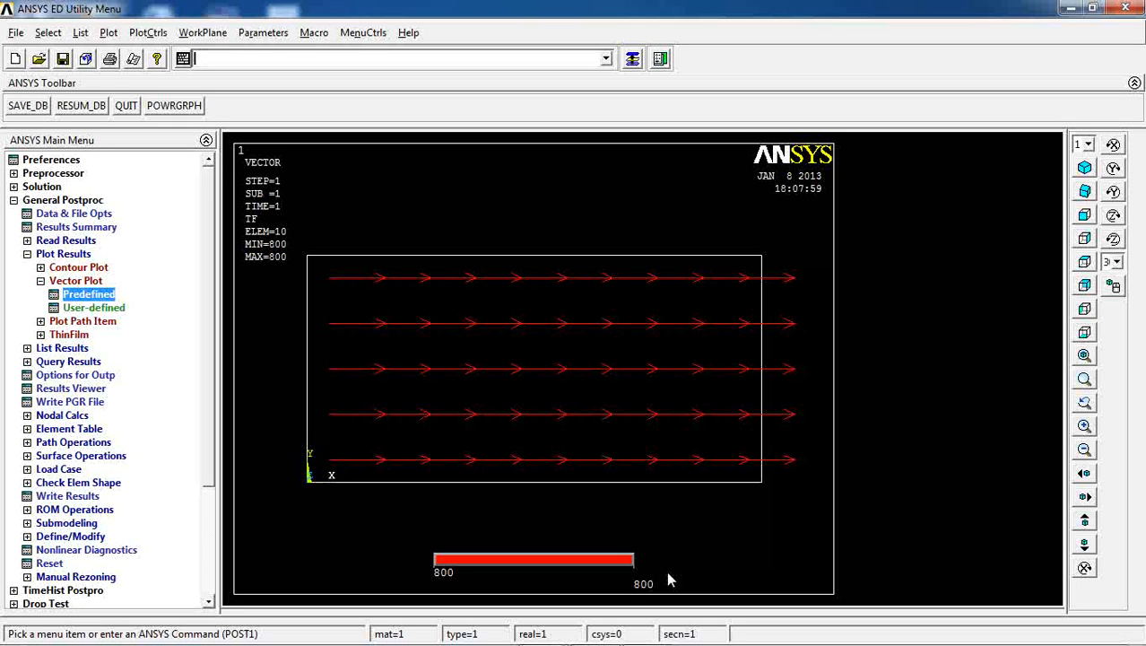
click(41, 34)
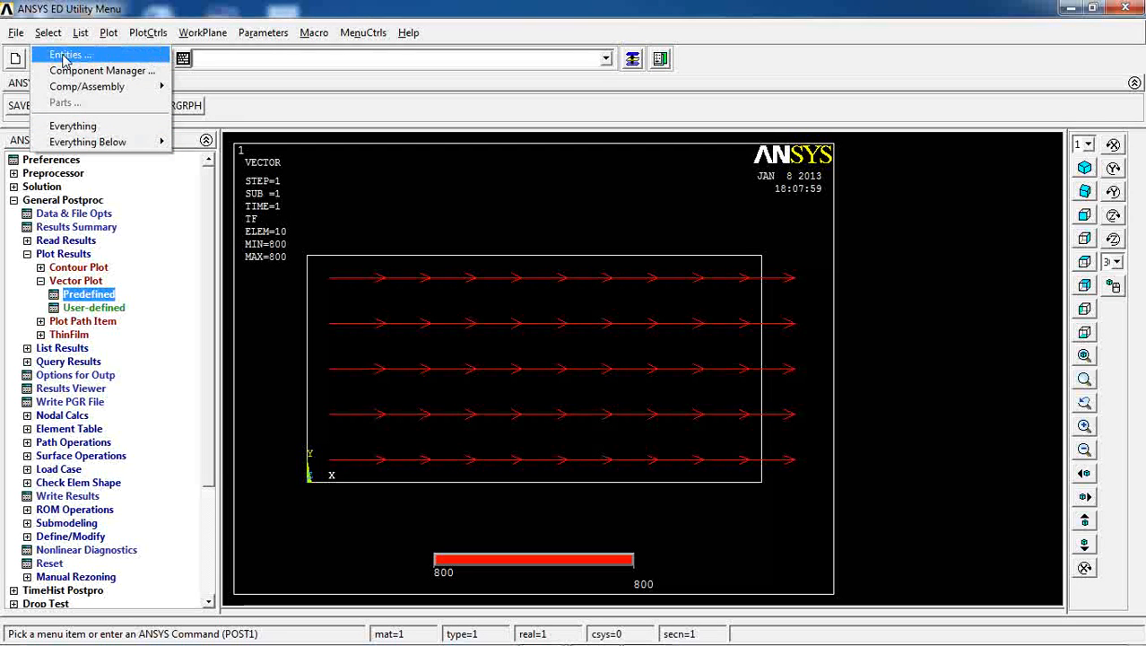
mouse_move(66, 143)
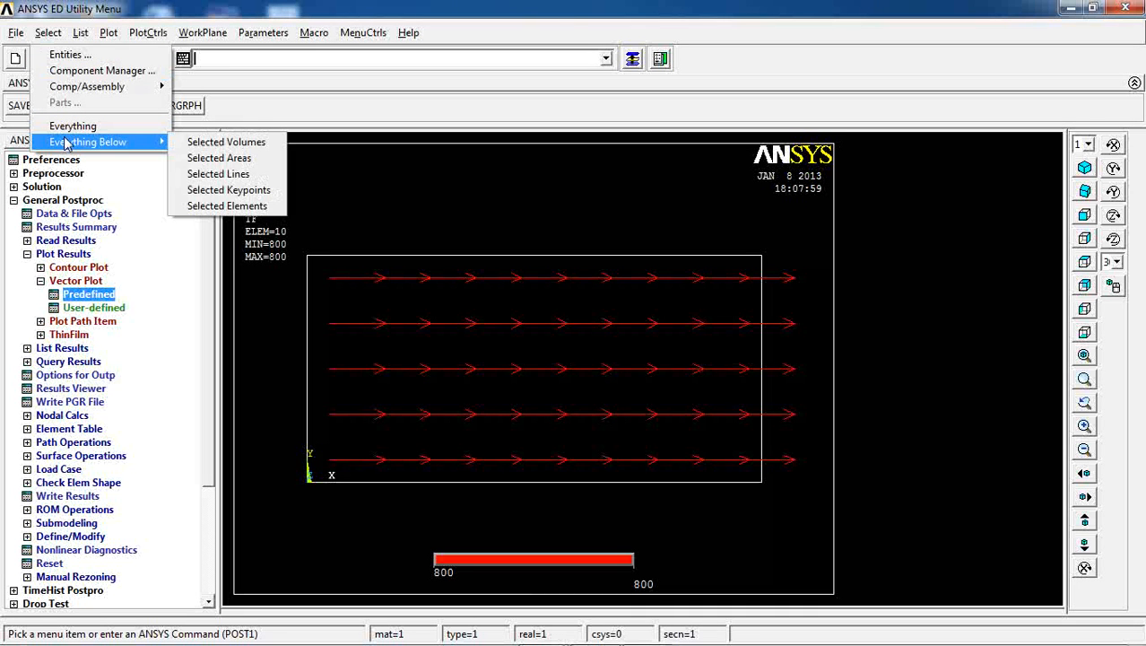
List the nodal temperature from the DOF solution for all nodes of the model.
click(113, 16)
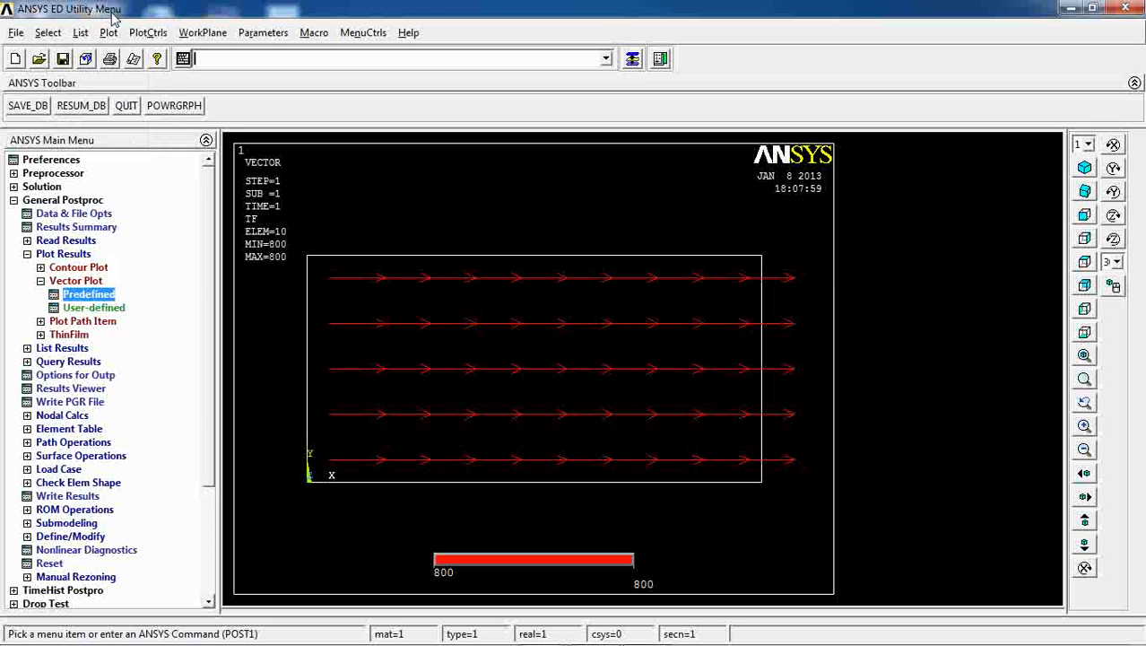
click(43, 282)
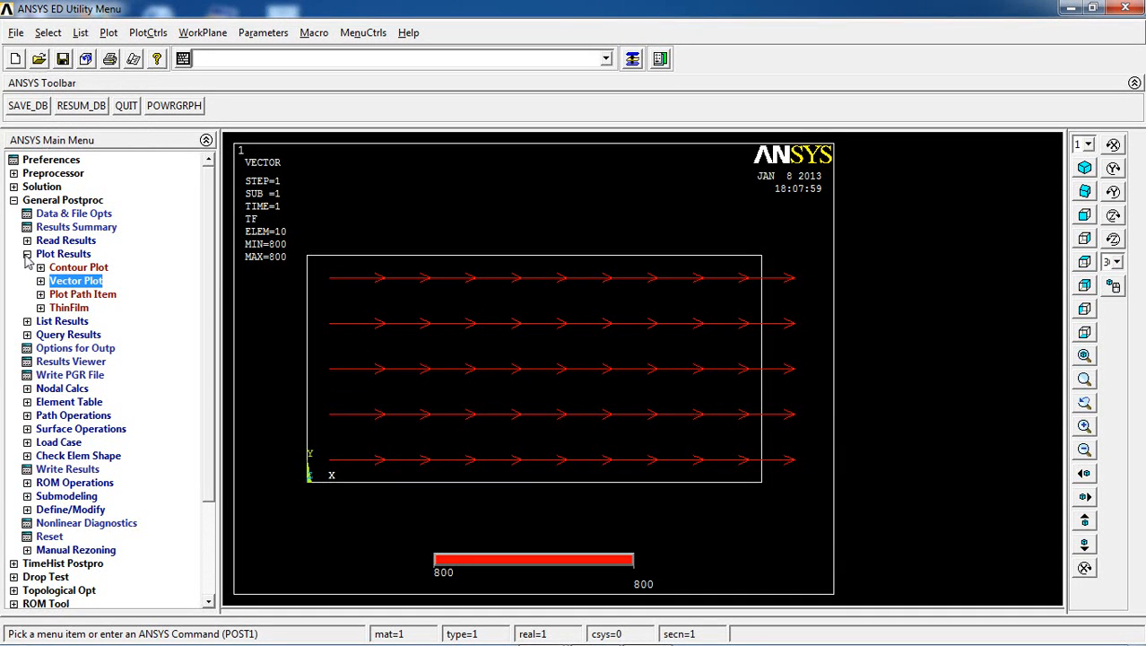
click(27, 256)
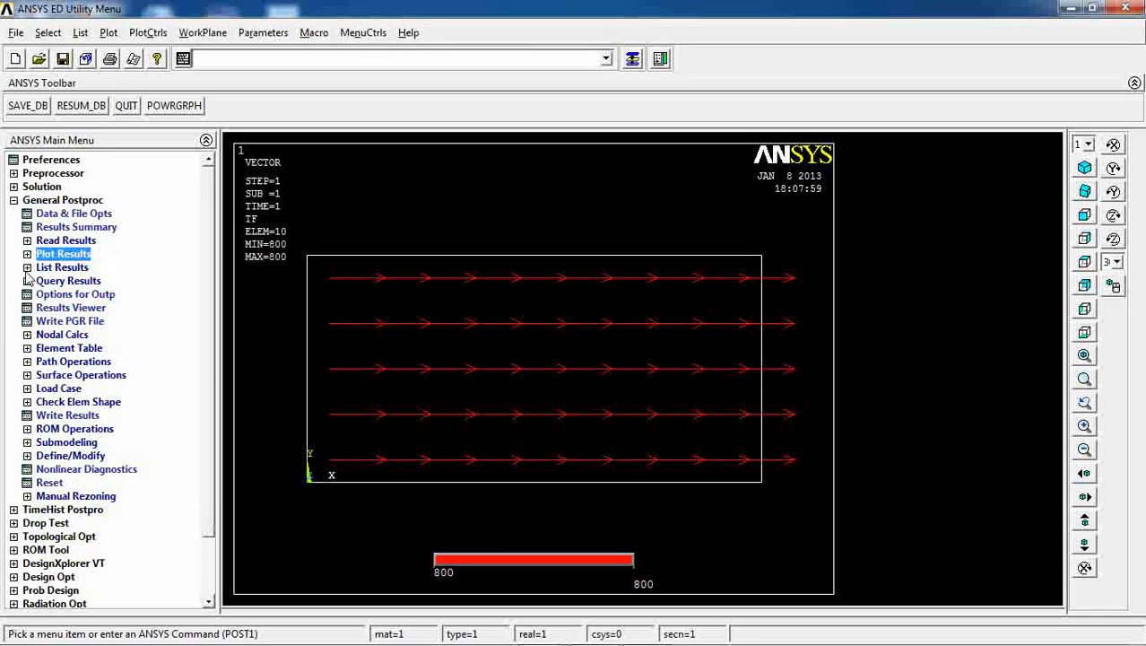
click(27, 267)
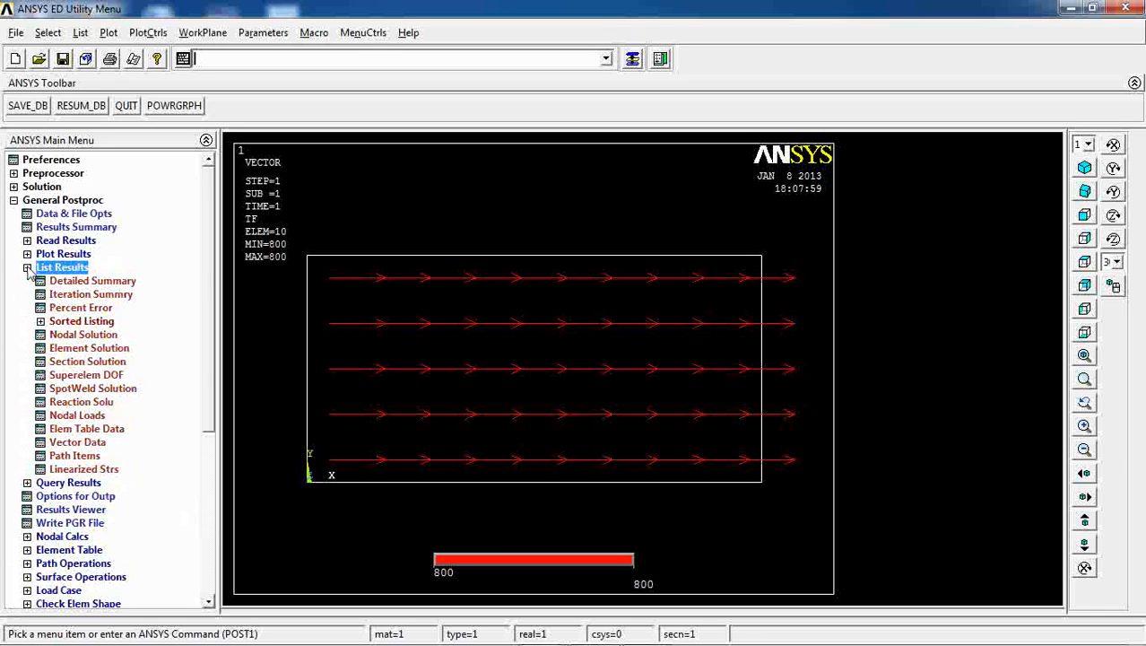
click(74, 336)
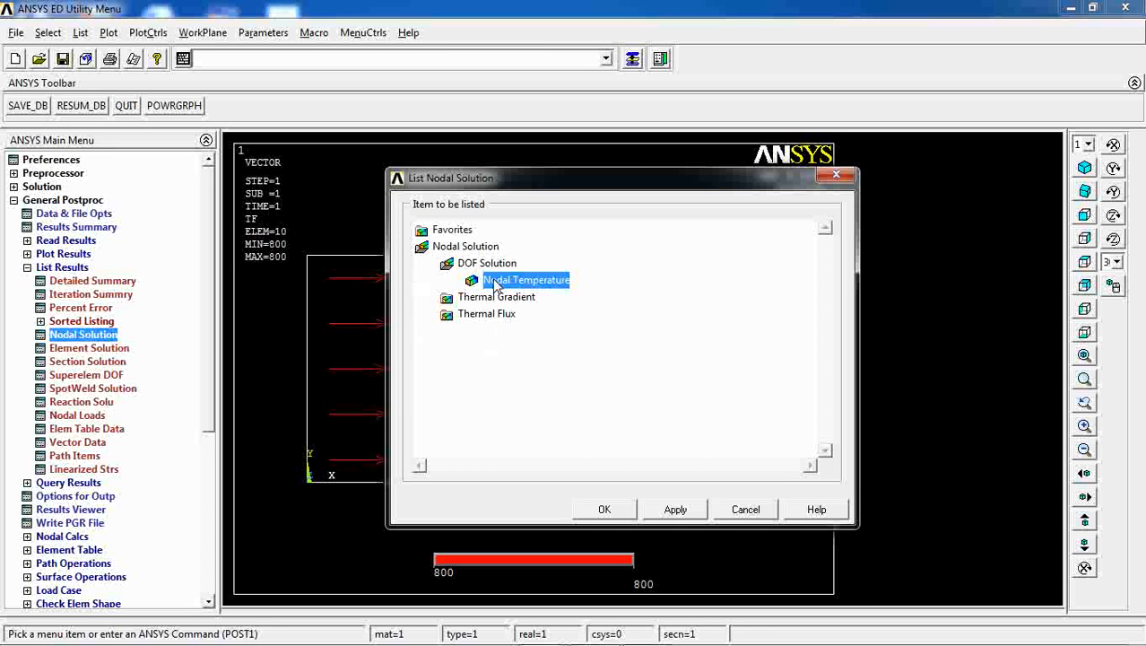
click(605, 510)
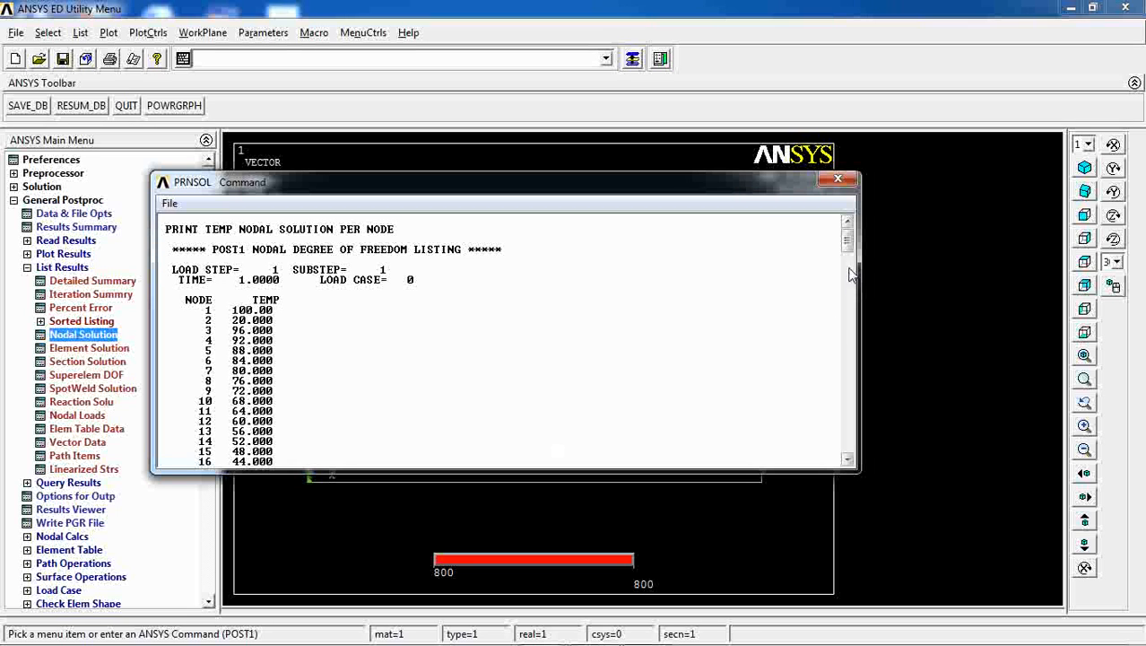
Examine the nodal temperature listing down to its last node and close the listing.
drag(847, 242, 849, 453)
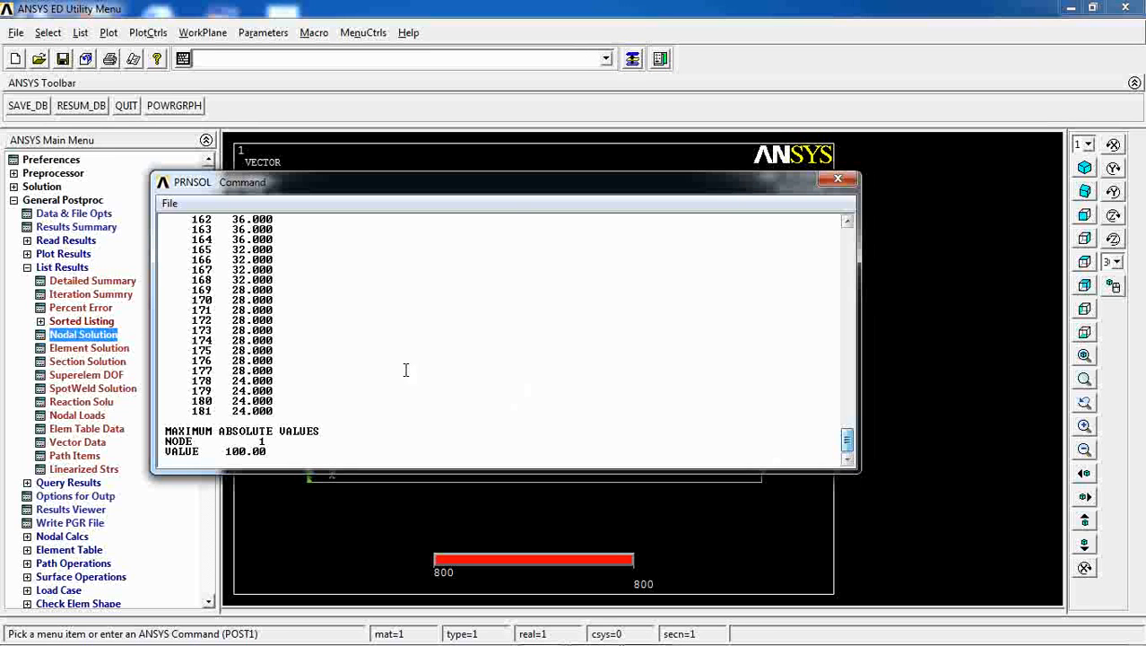
drag(191, 415, 162, 422)
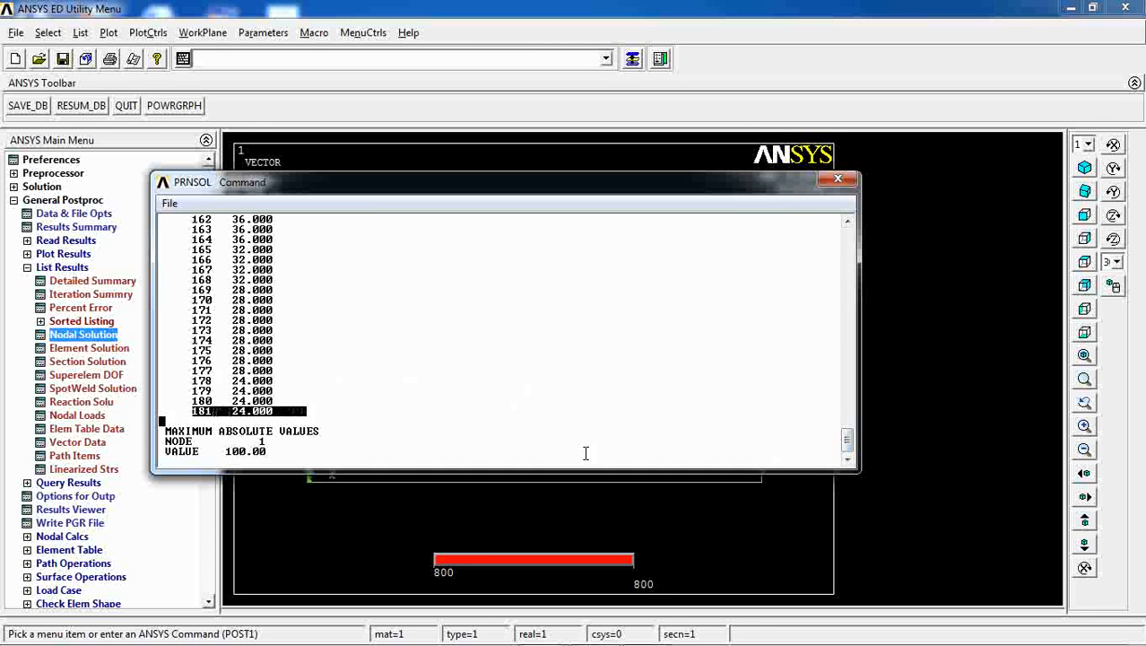
click(837, 180)
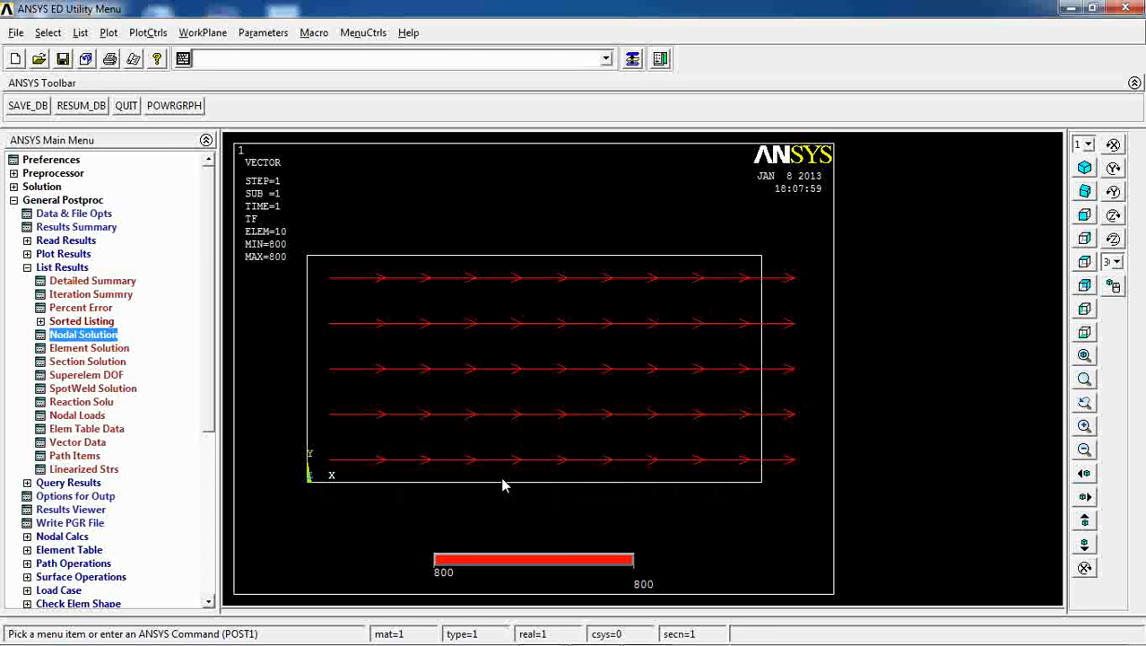
Select the rectangle's bottom line from the full set with the By Num/Pick method.
click(50, 34)
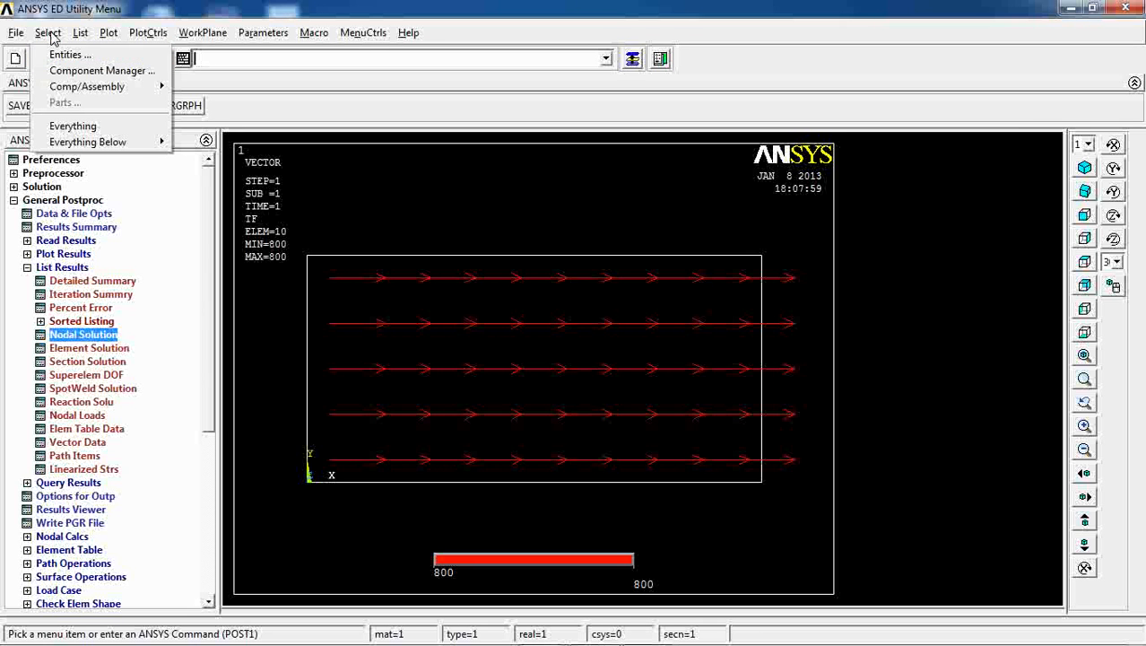
click(54, 55)
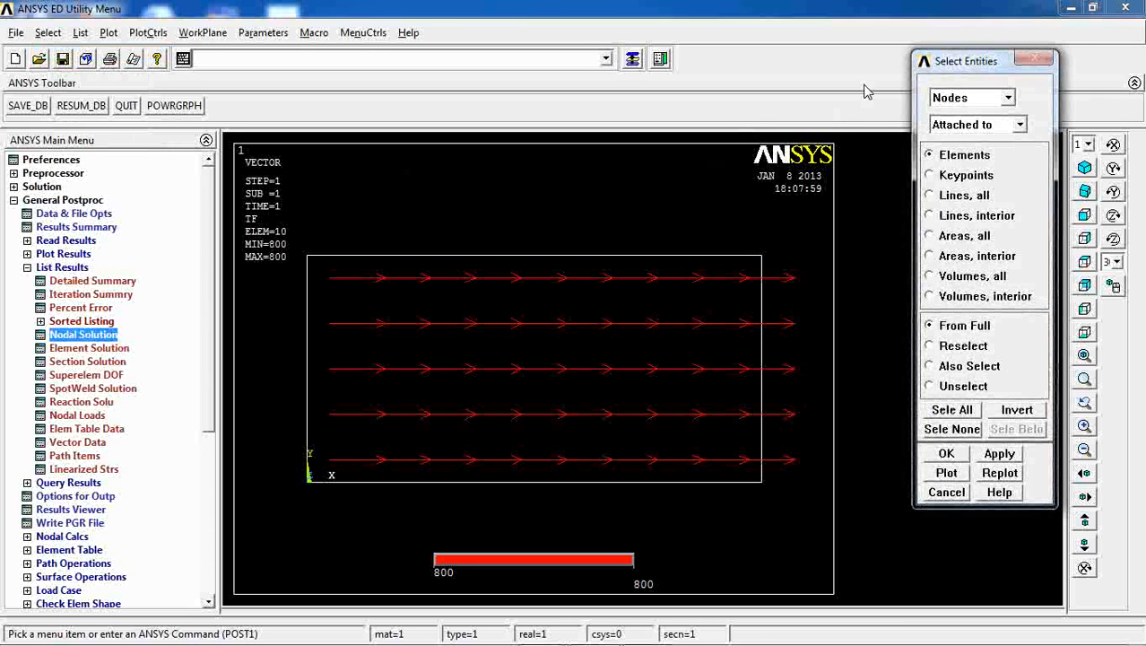
click(965, 118)
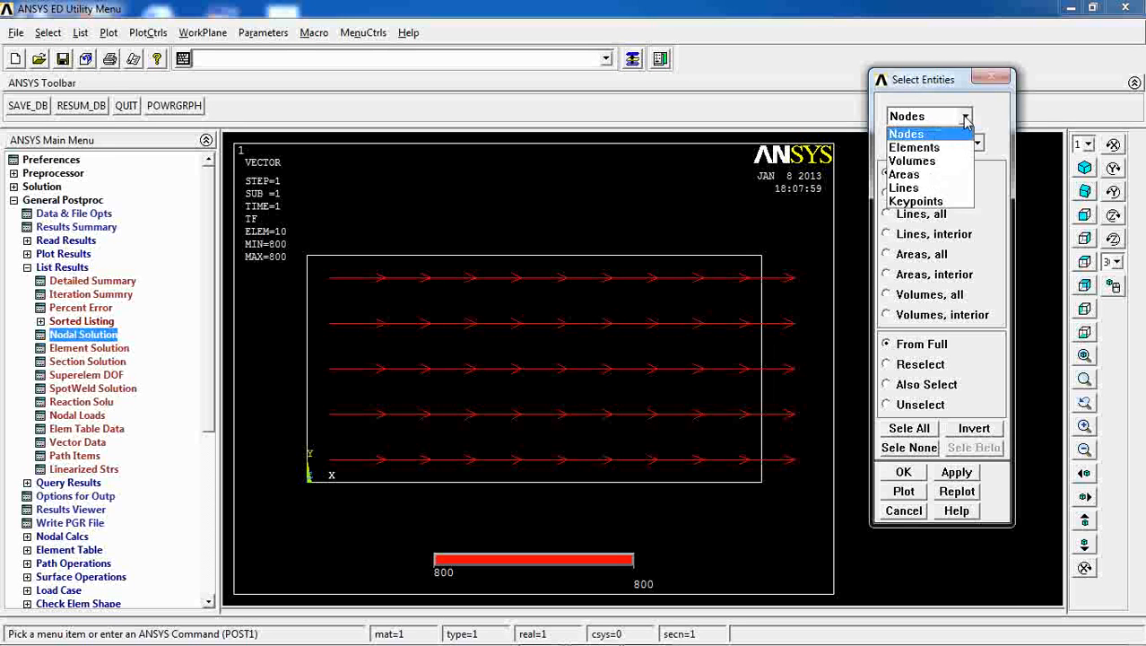
click(906, 189)
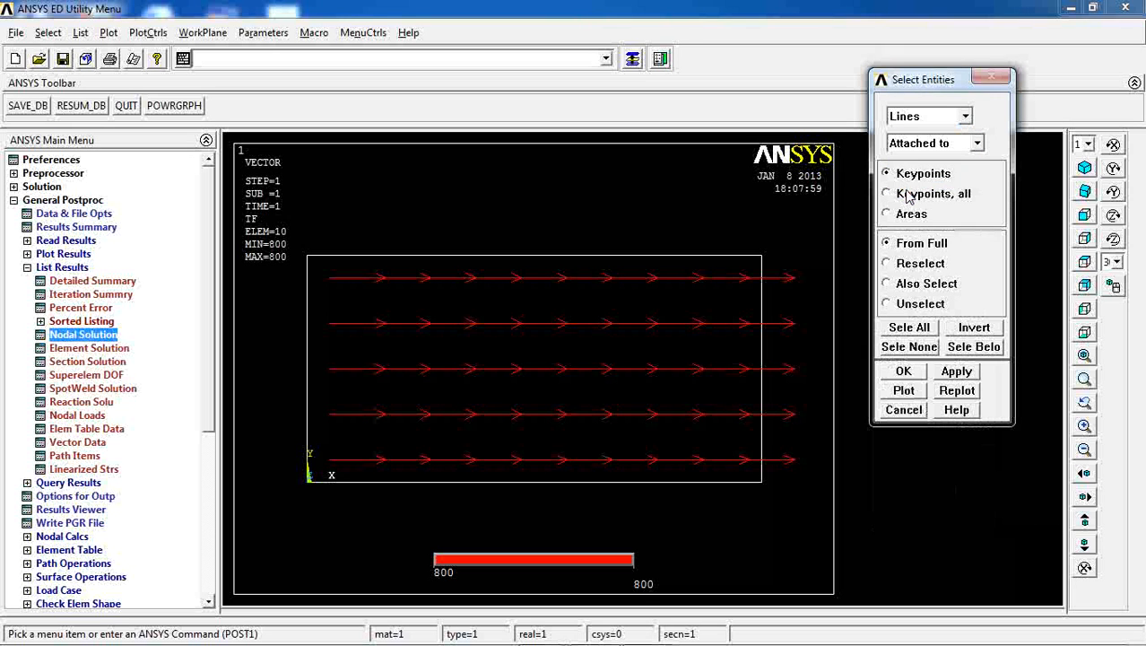
click(949, 145)
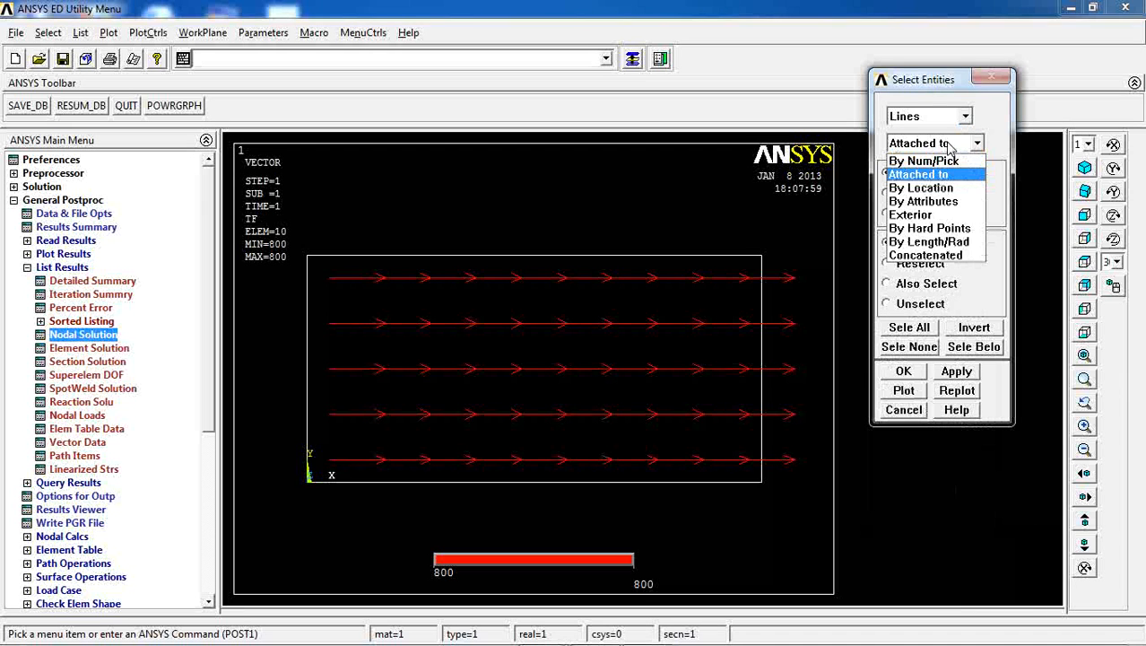
click(908, 161)
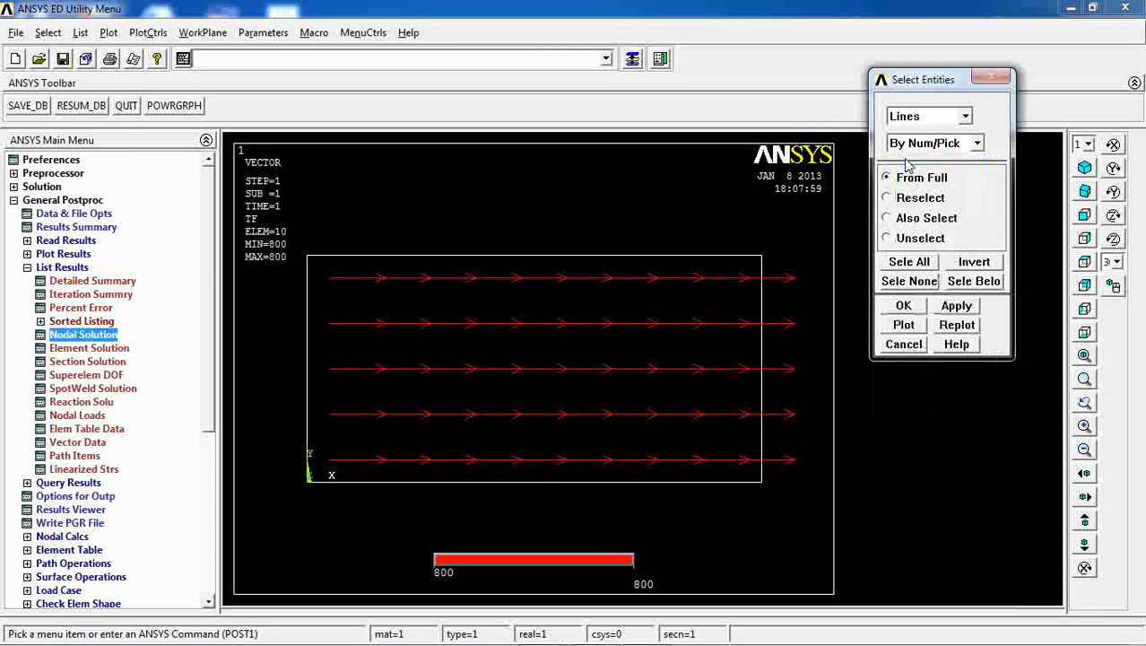
click(958, 307)
drag(119, 216, 202, 142)
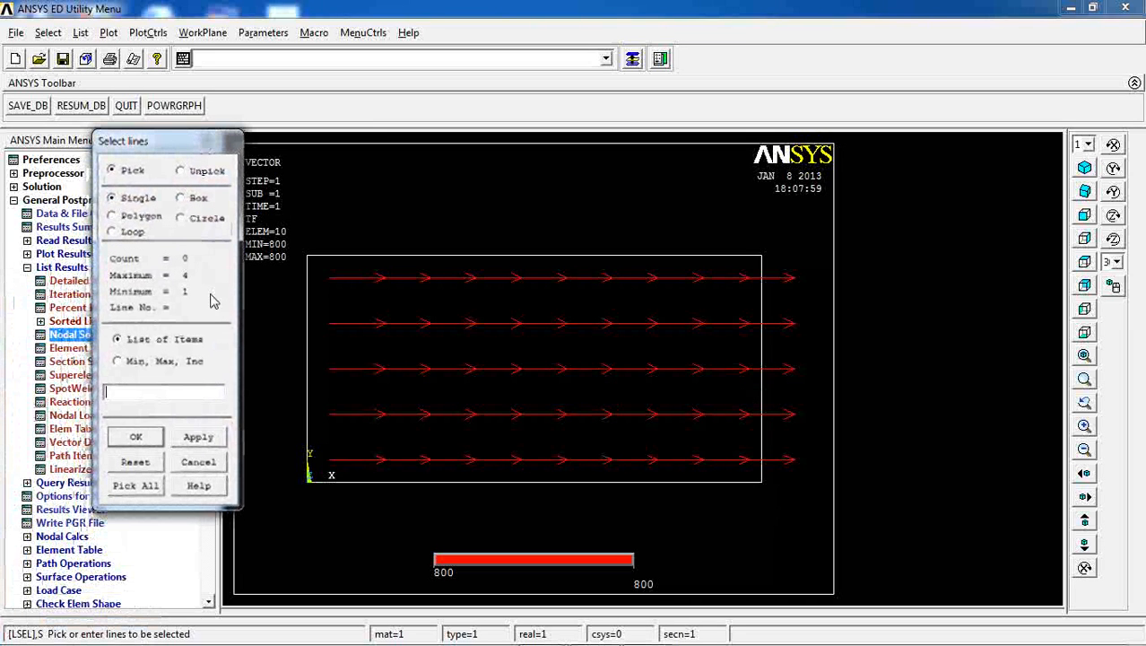
click(386, 487)
click(158, 436)
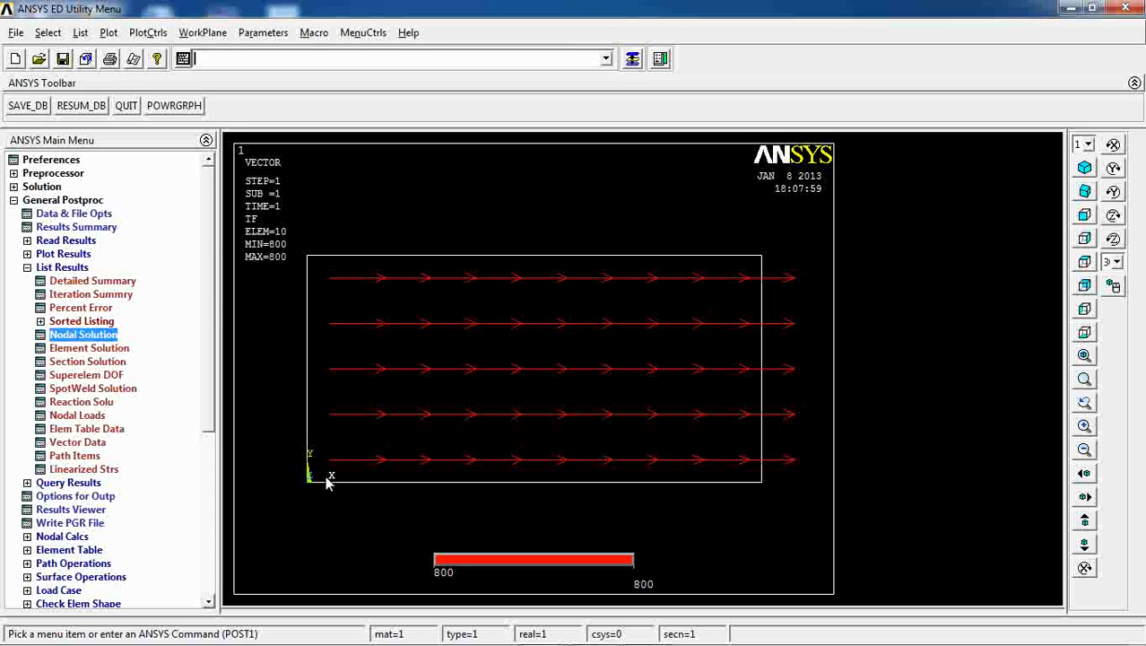
Select from the full set the nodes attached to the selected line, using the Lines, all option.
click(50, 33)
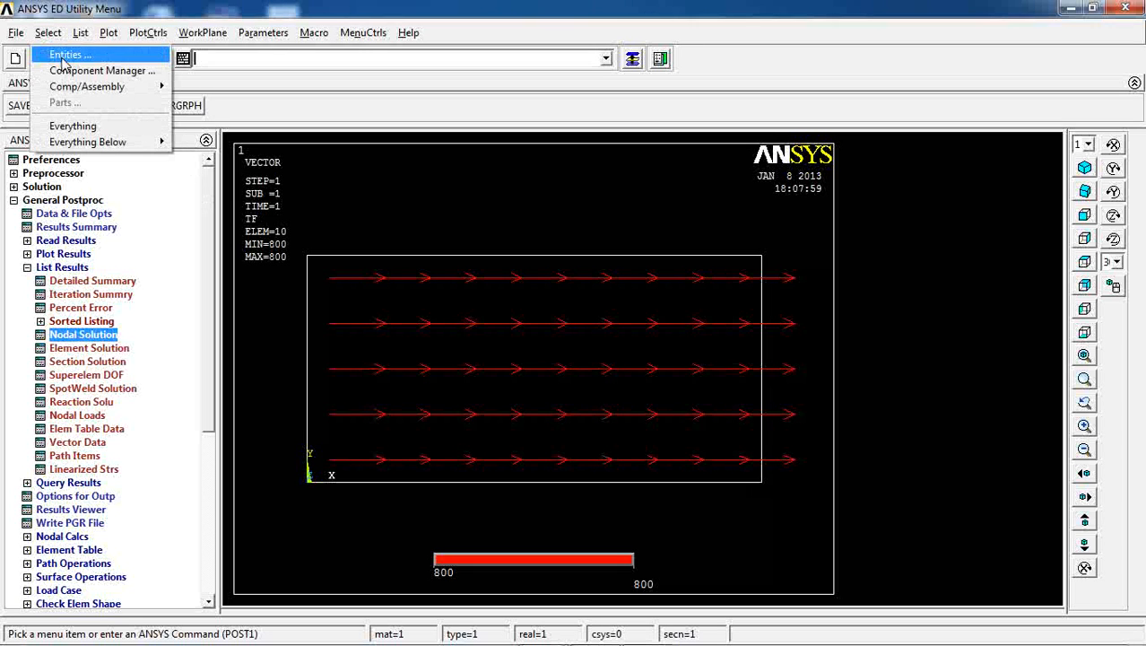
click(62, 56)
click(938, 117)
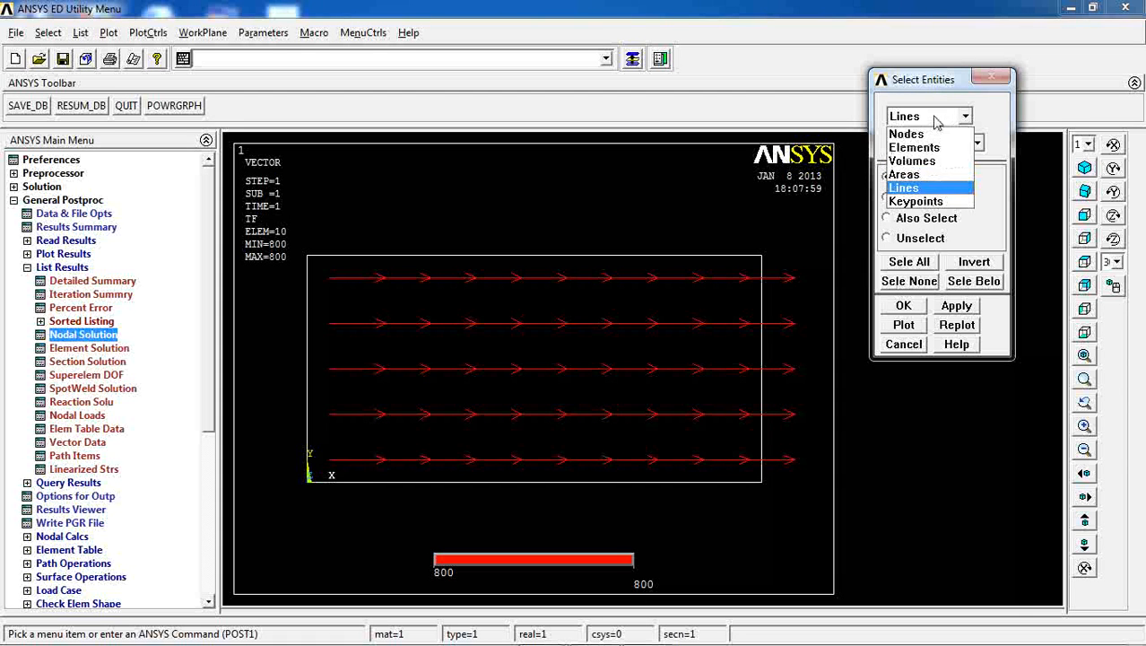
click(908, 135)
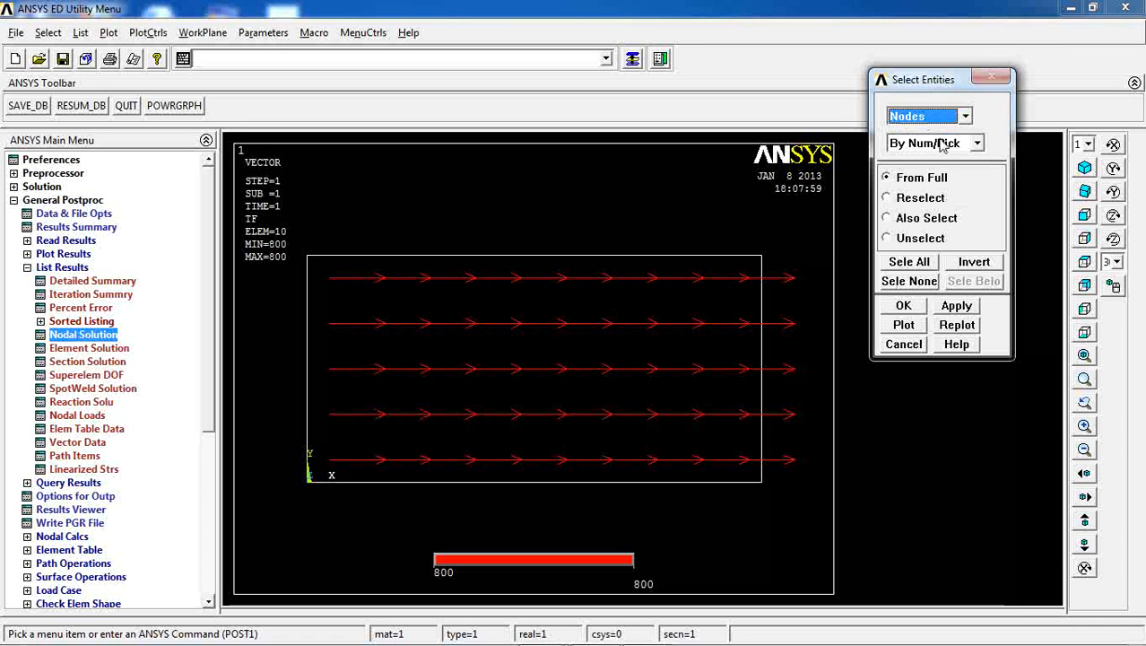
click(940, 144)
click(924, 175)
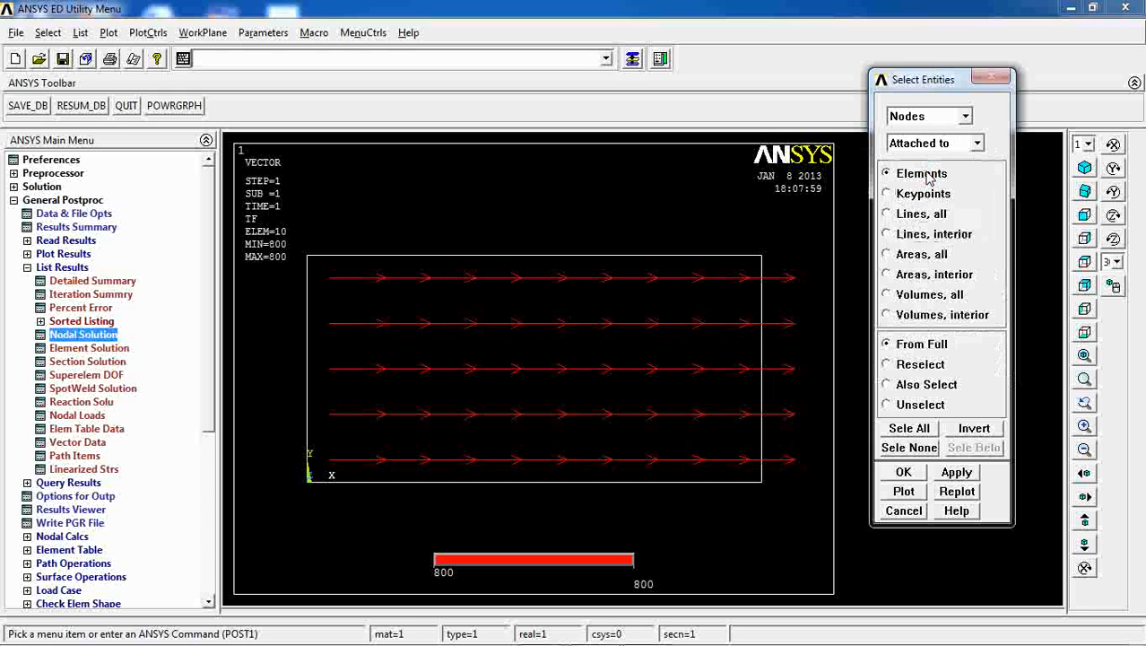
click(920, 217)
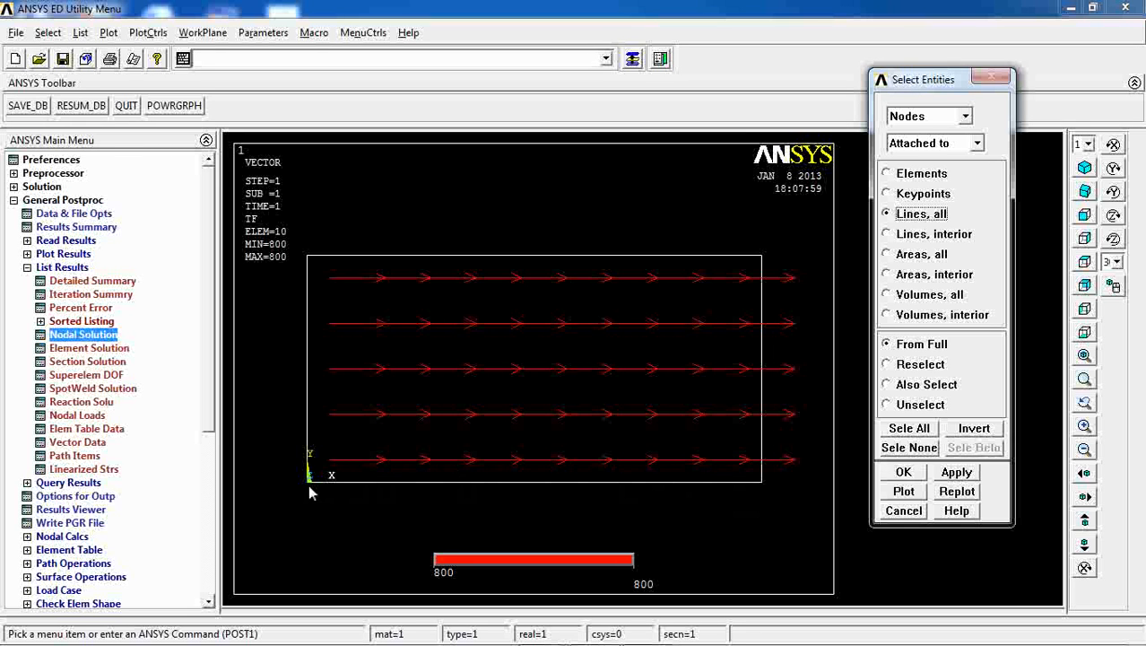
click(908, 118)
click(911, 130)
click(910, 143)
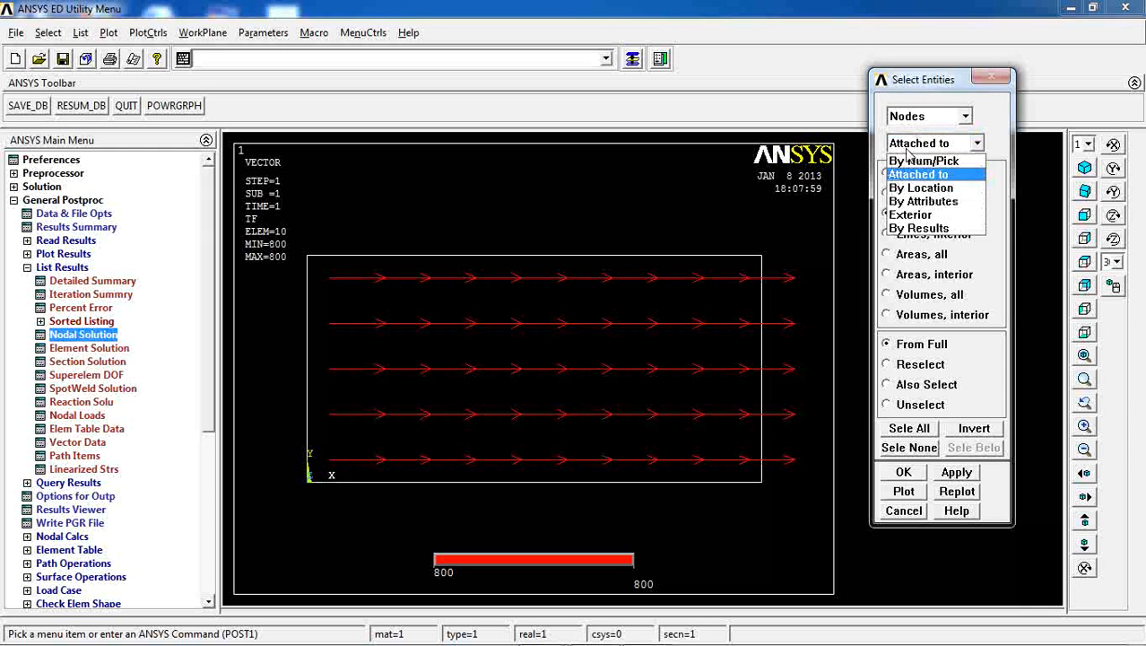
click(910, 158)
click(904, 218)
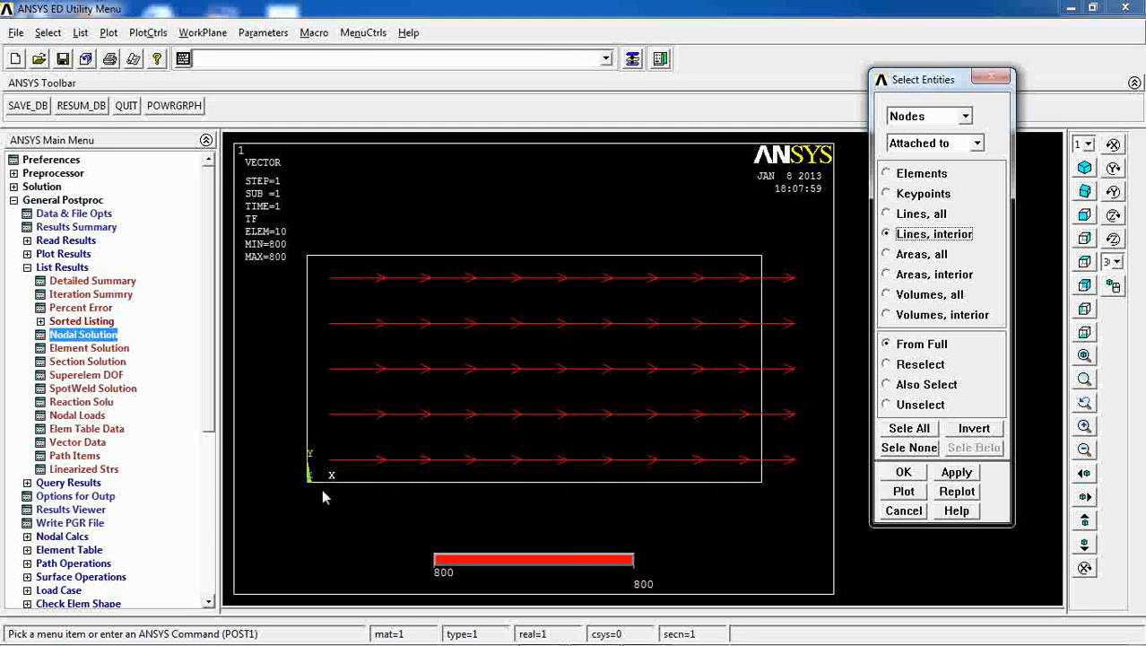
click(922, 215)
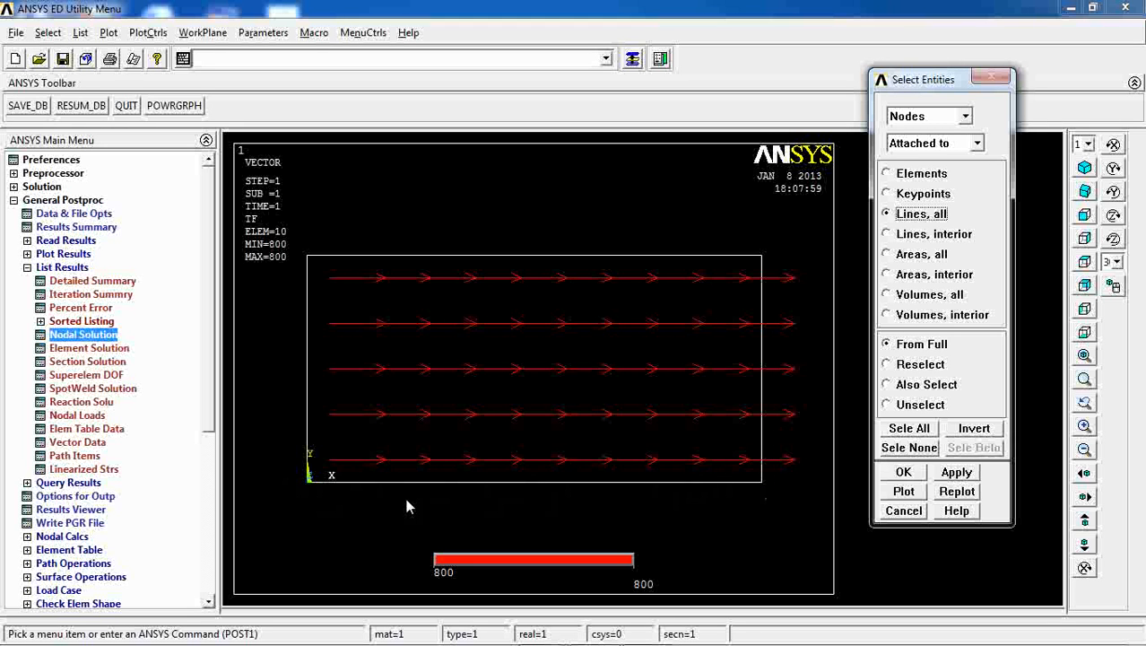
click(890, 478)
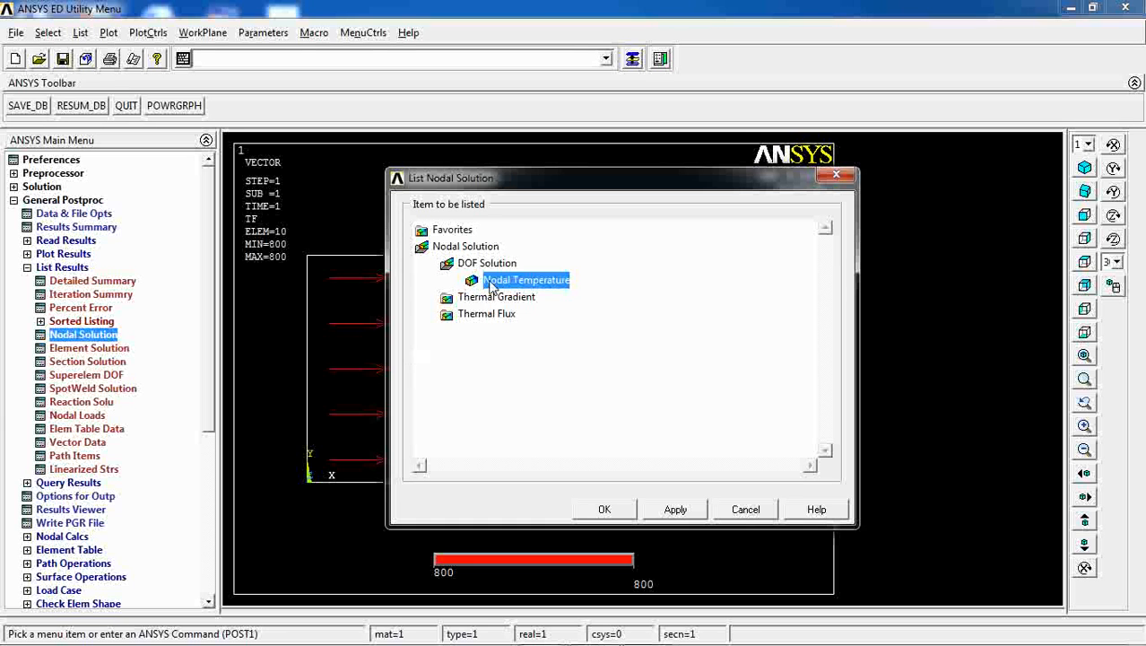
List the nodal temperature for the selected bottom-edge nodes, examine the values and close the listing.
click(607, 510)
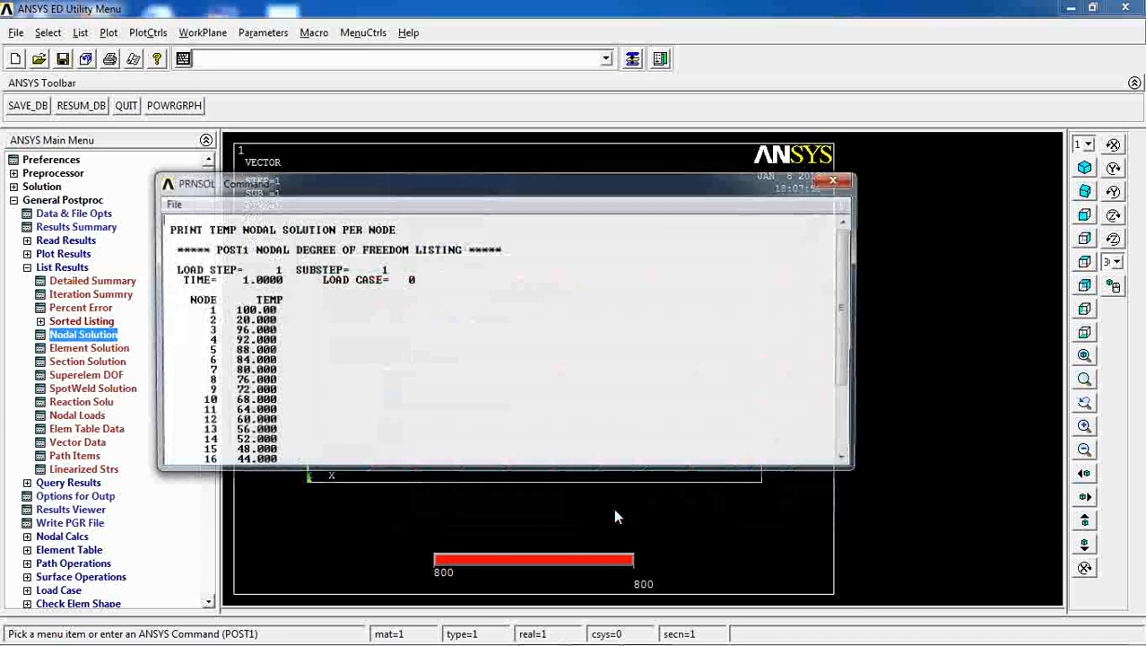
drag(852, 298, 849, 348)
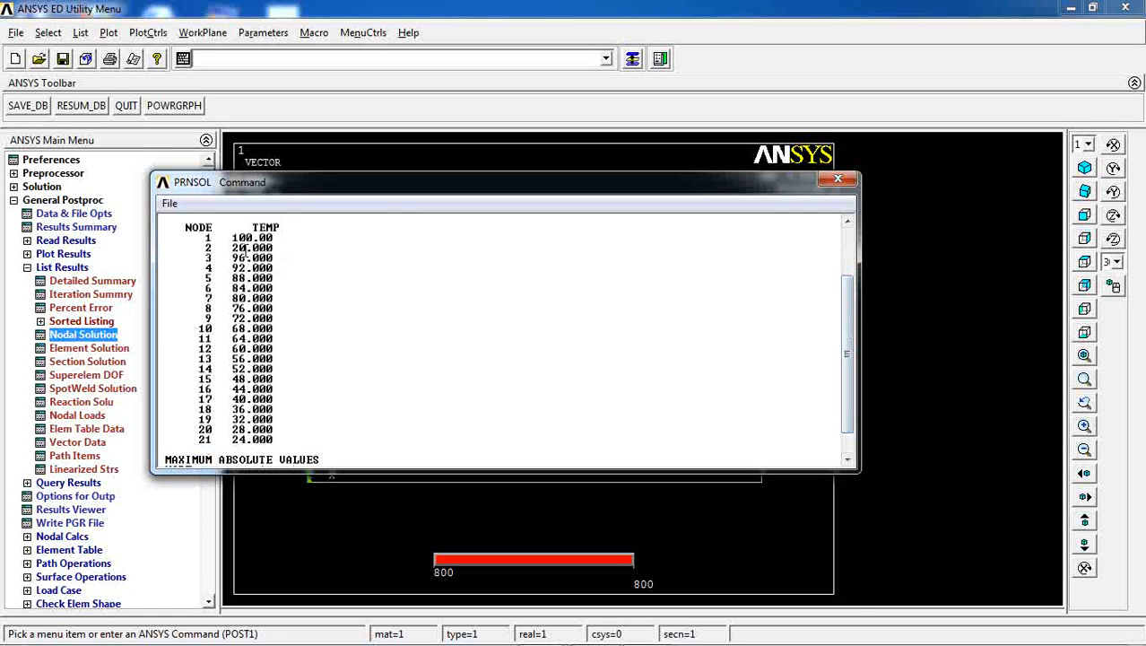
drag(205, 237, 303, 443)
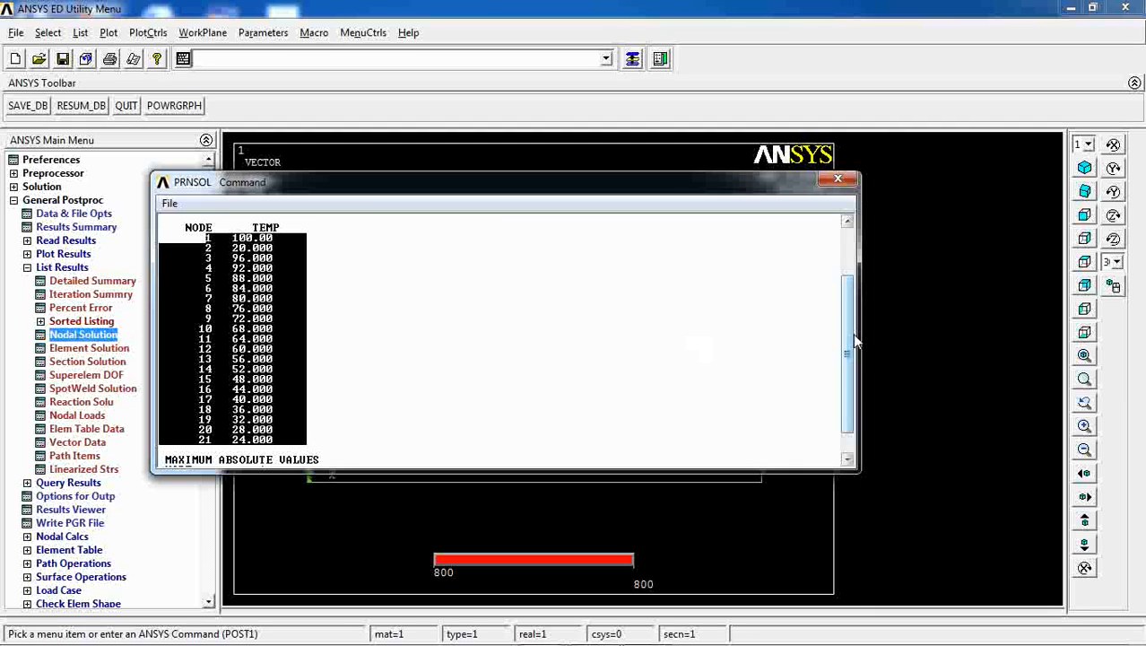
drag(850, 336, 849, 296)
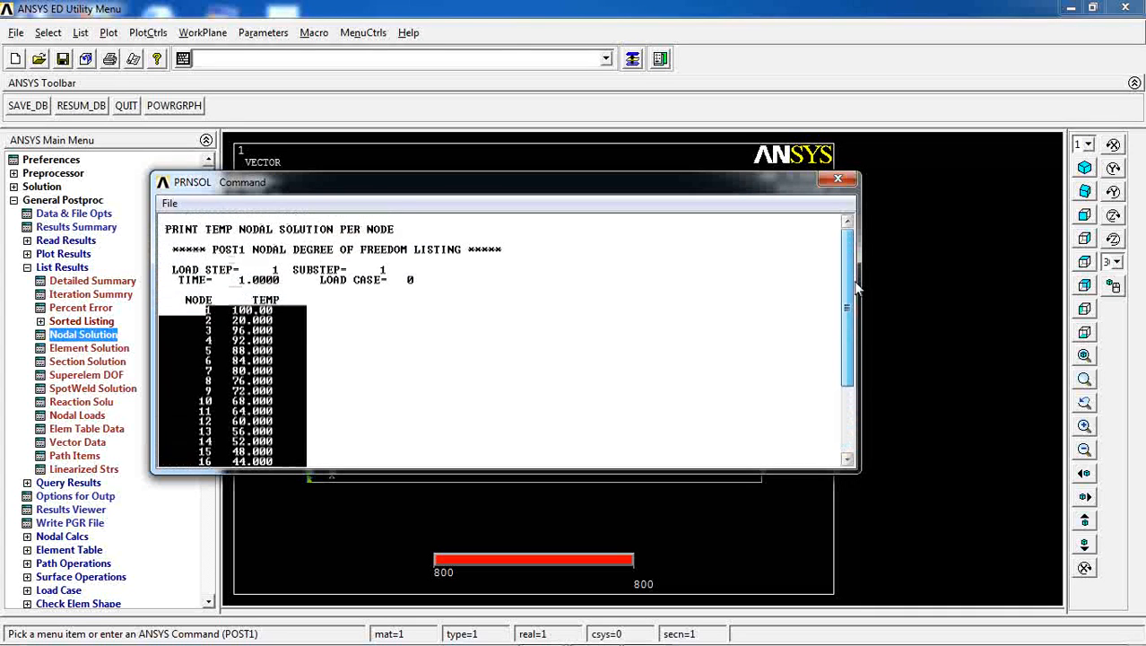
click(837, 180)
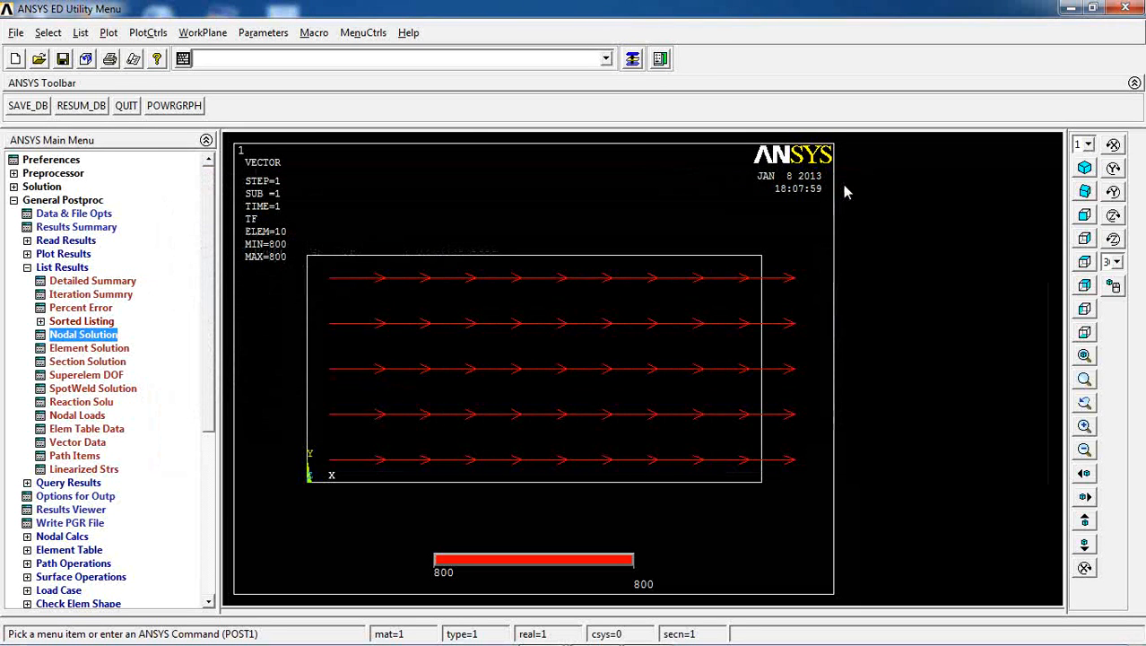
Turn on node numbers in the plot numbering controls and replot the model.
click(145, 33)
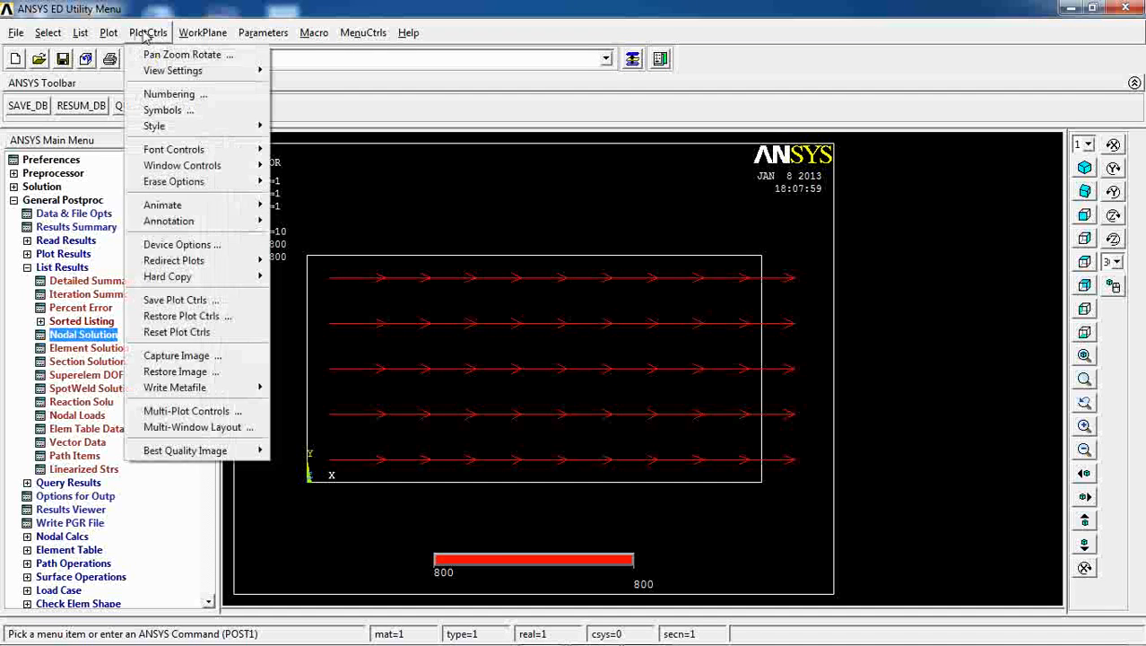
click(164, 94)
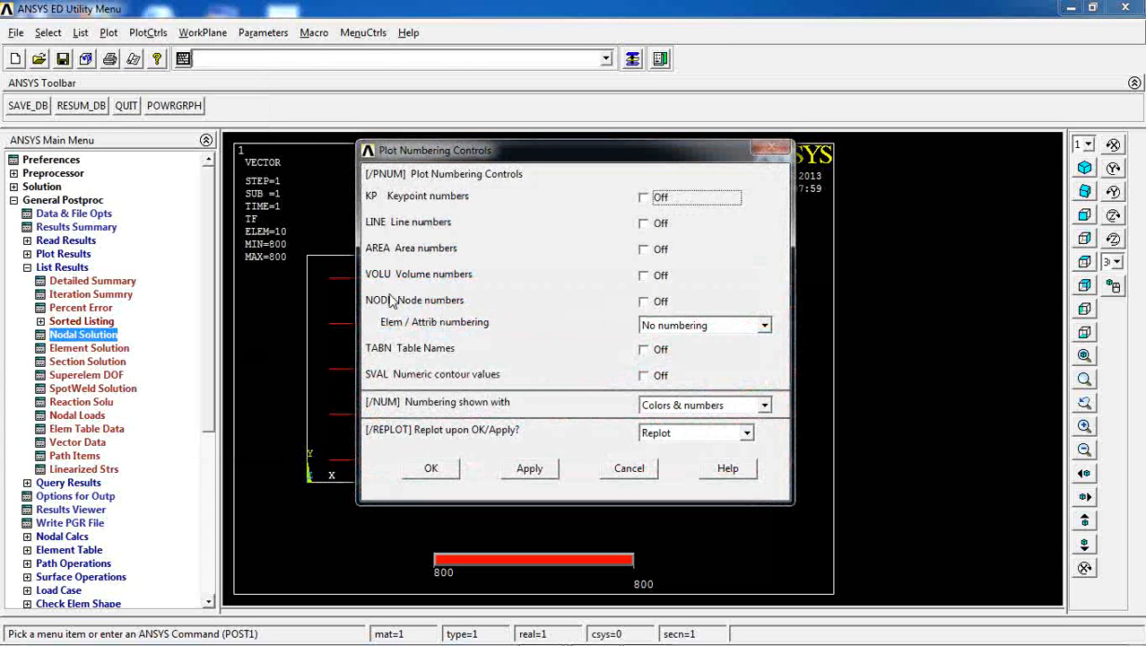
click(644, 302)
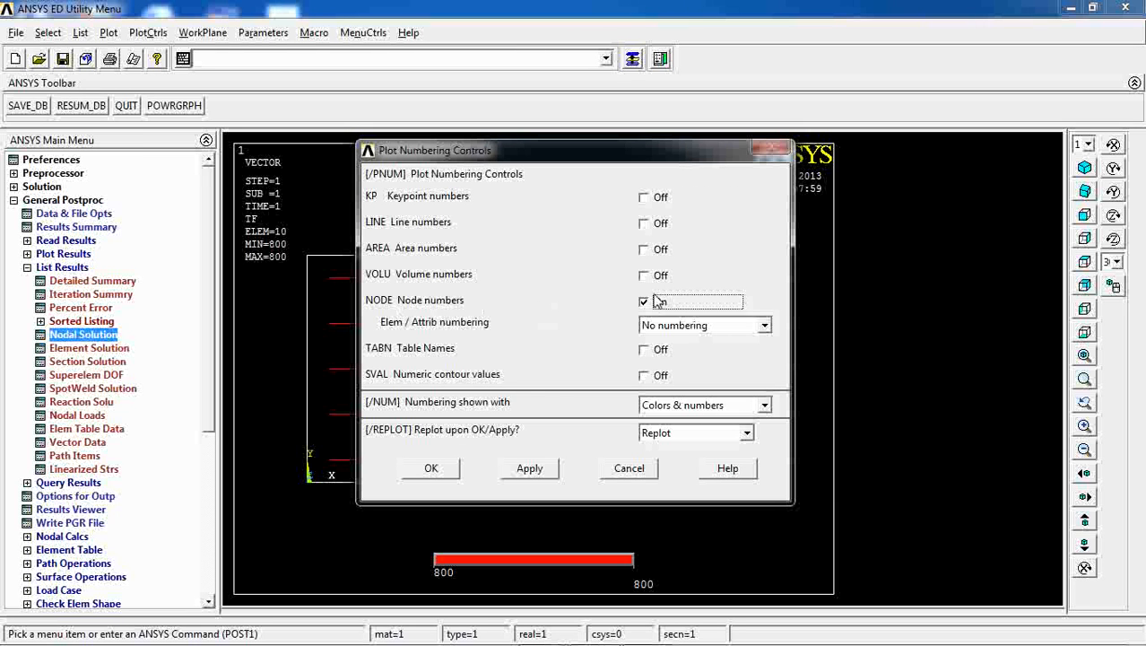
click(443, 472)
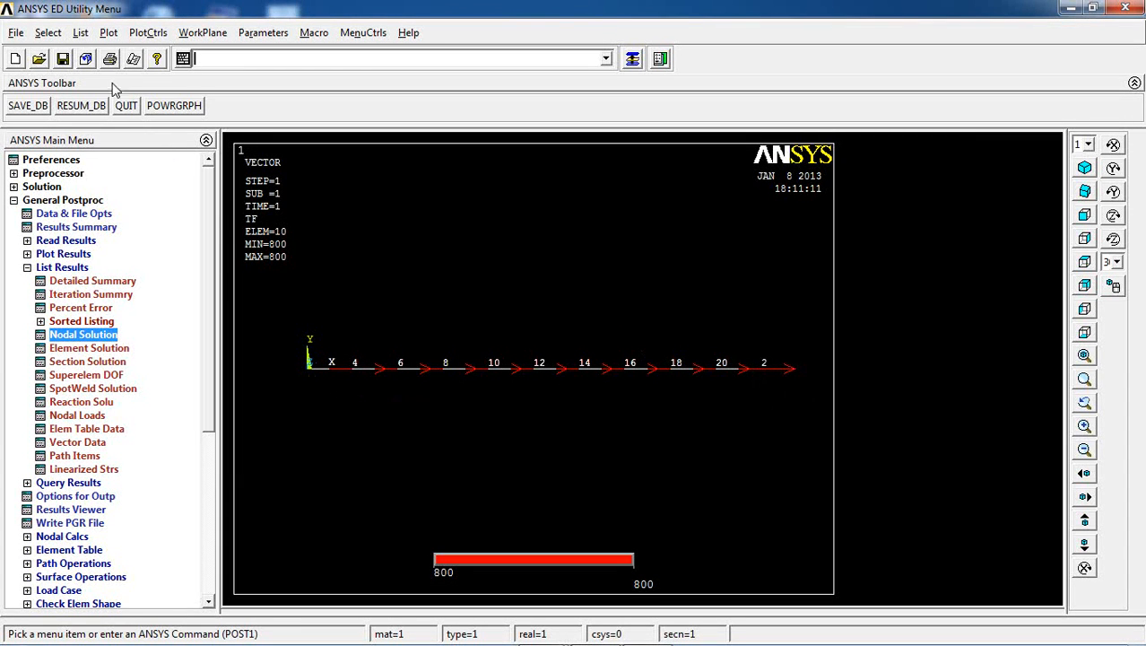
Reselect everything in the model, list the nodal temperature for all nodes, examine it to the end and close the listing.
click(48, 32)
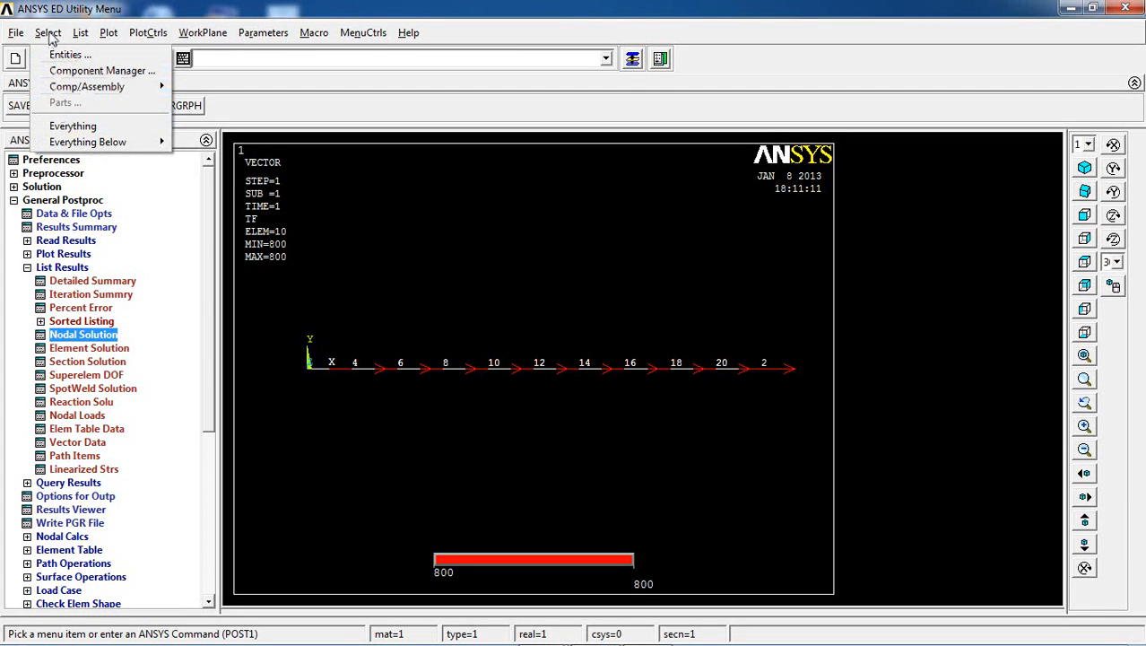
click(94, 128)
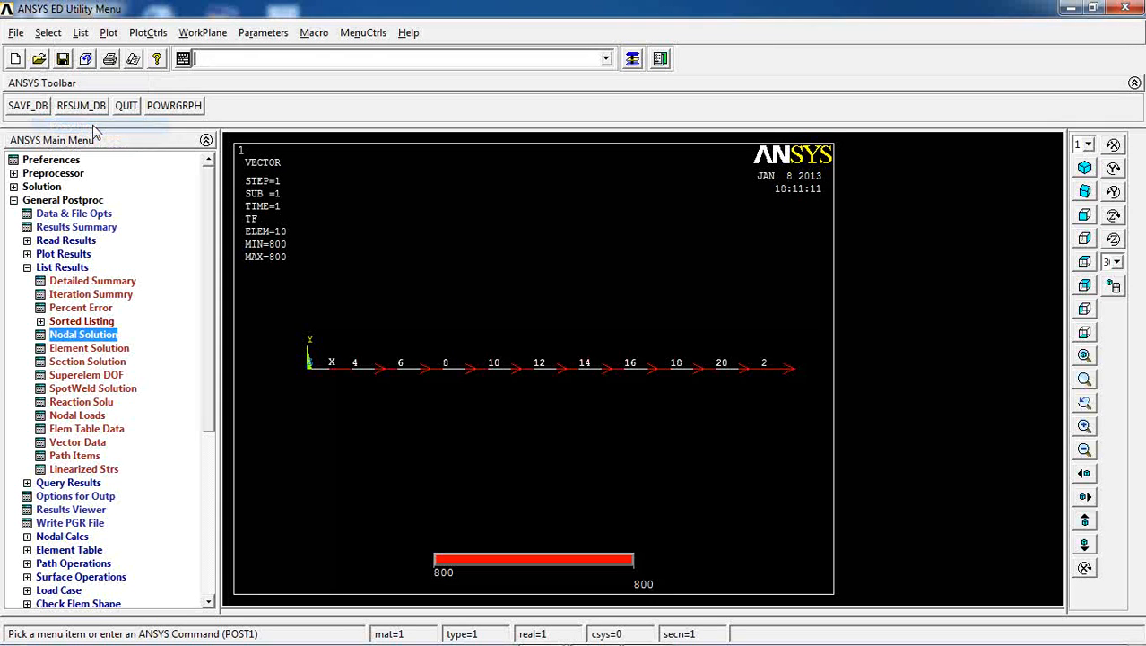
click(72, 338)
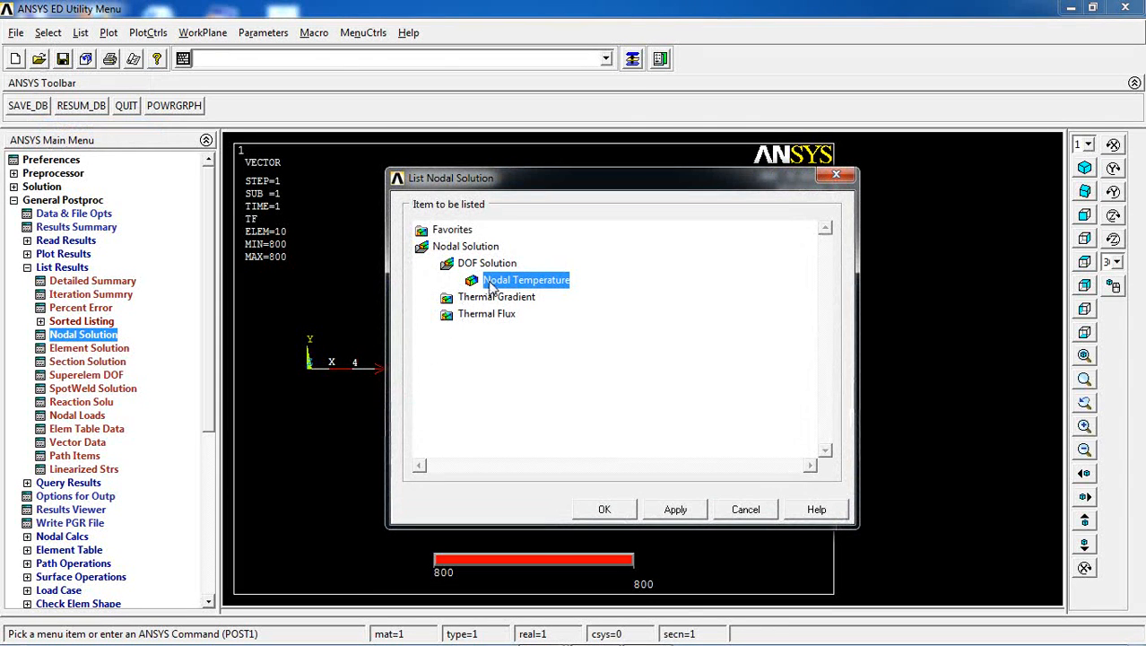
click(592, 511)
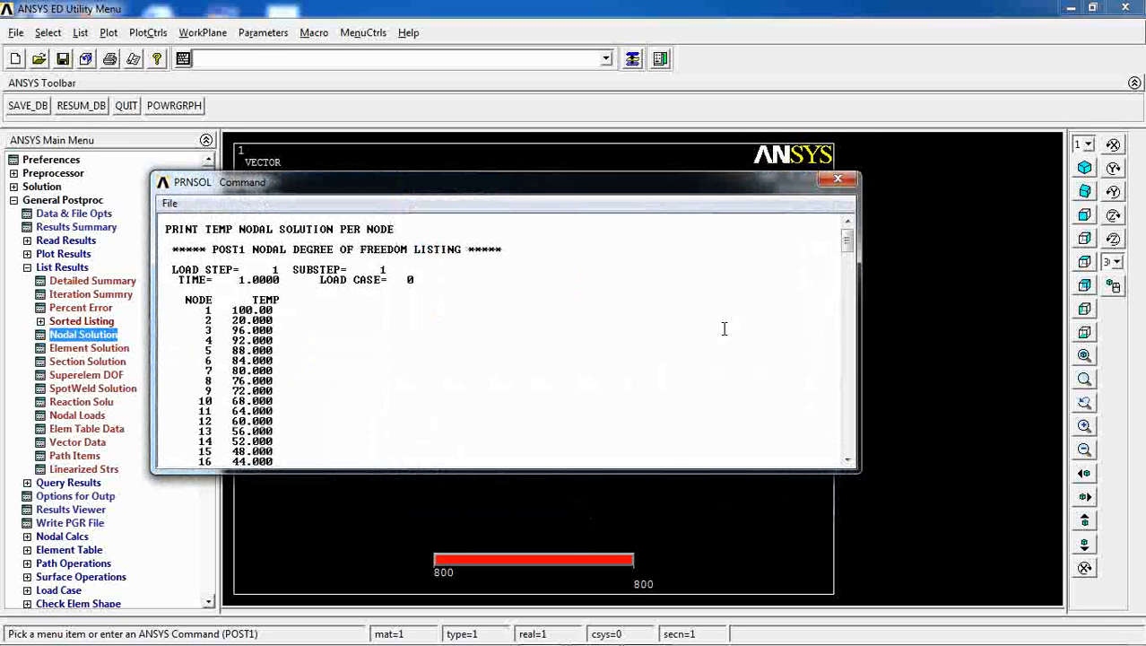
drag(849, 243, 849, 439)
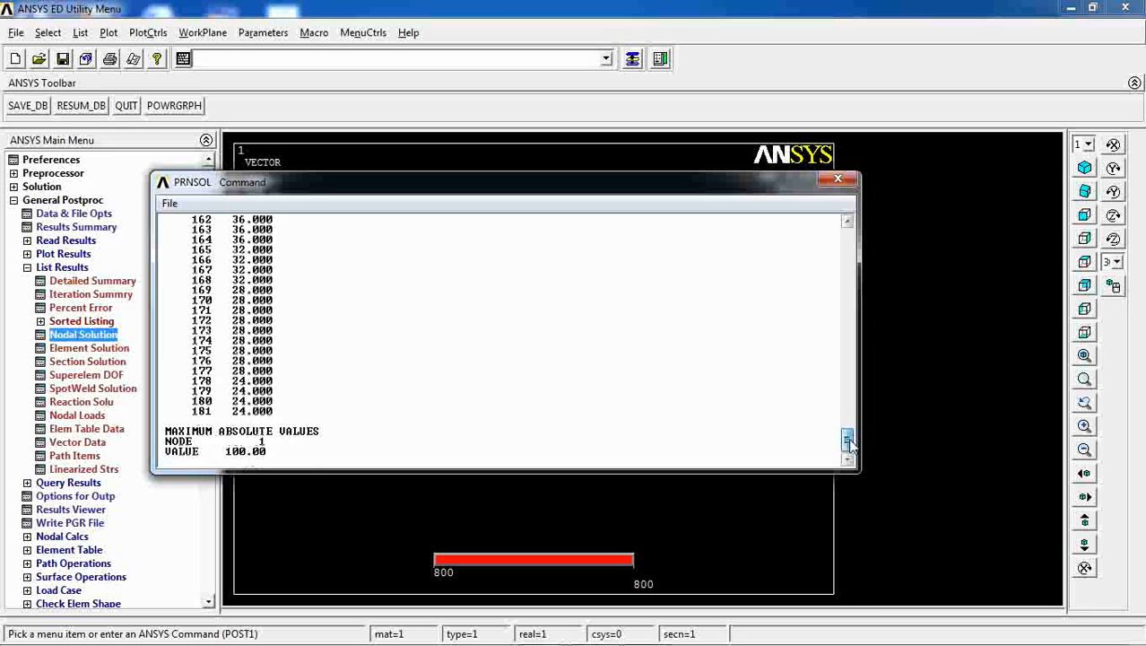
click(838, 180)
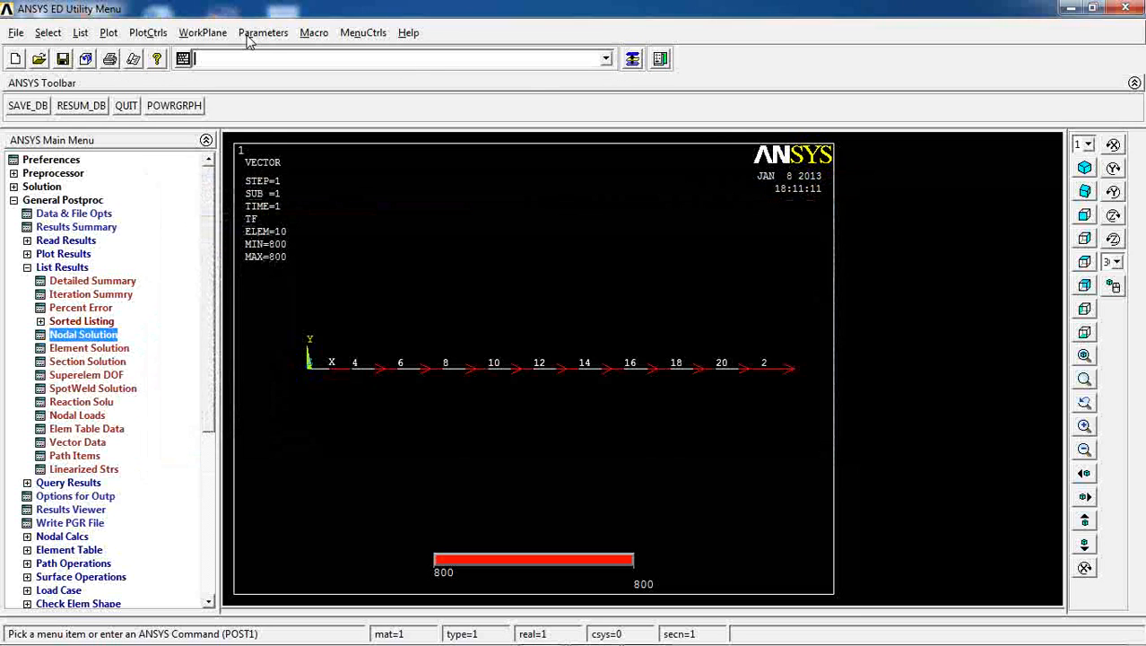
Reapply the plot numbering controls with node numbers on to replot the thermal flux vectors for the whole rectangle.
click(148, 32)
click(168, 94)
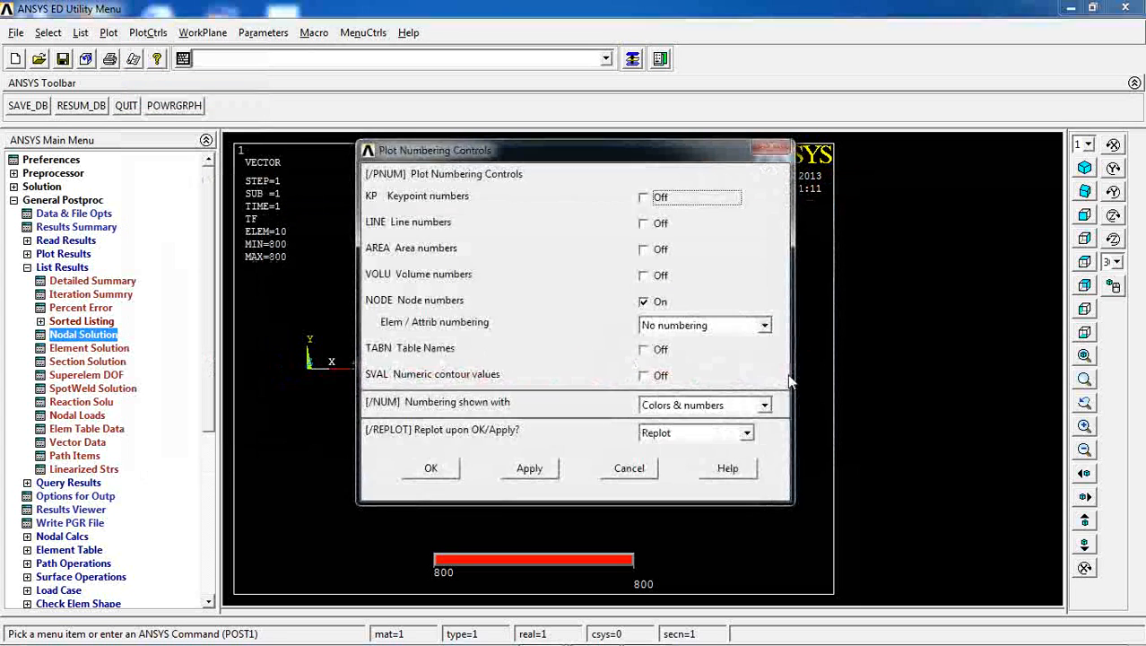
click(434, 469)
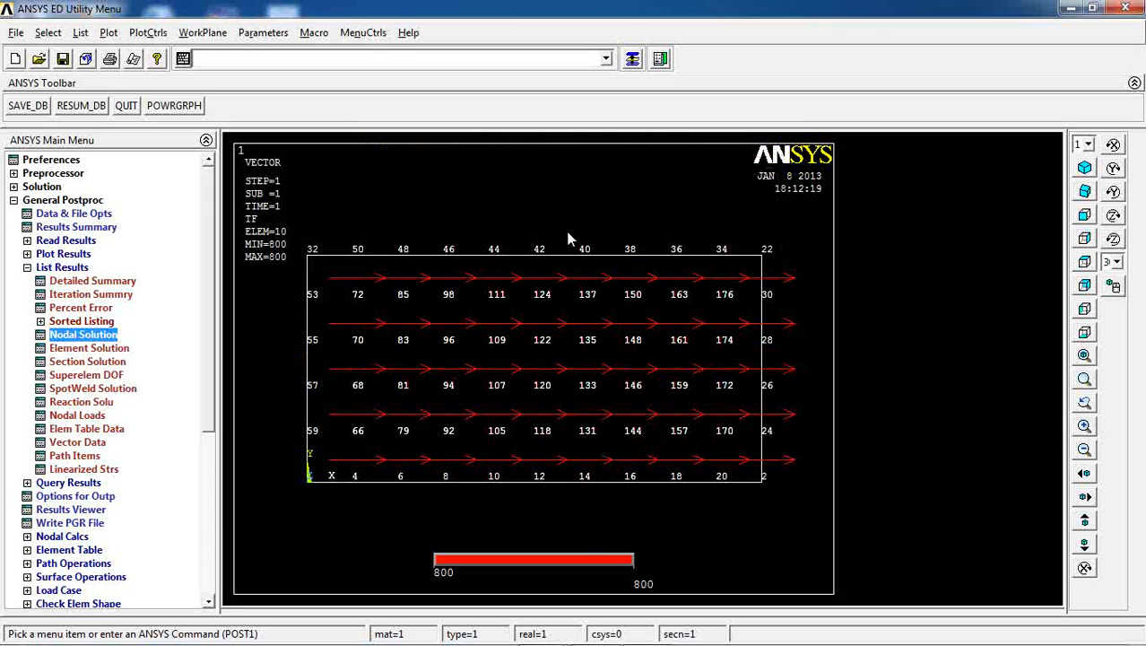